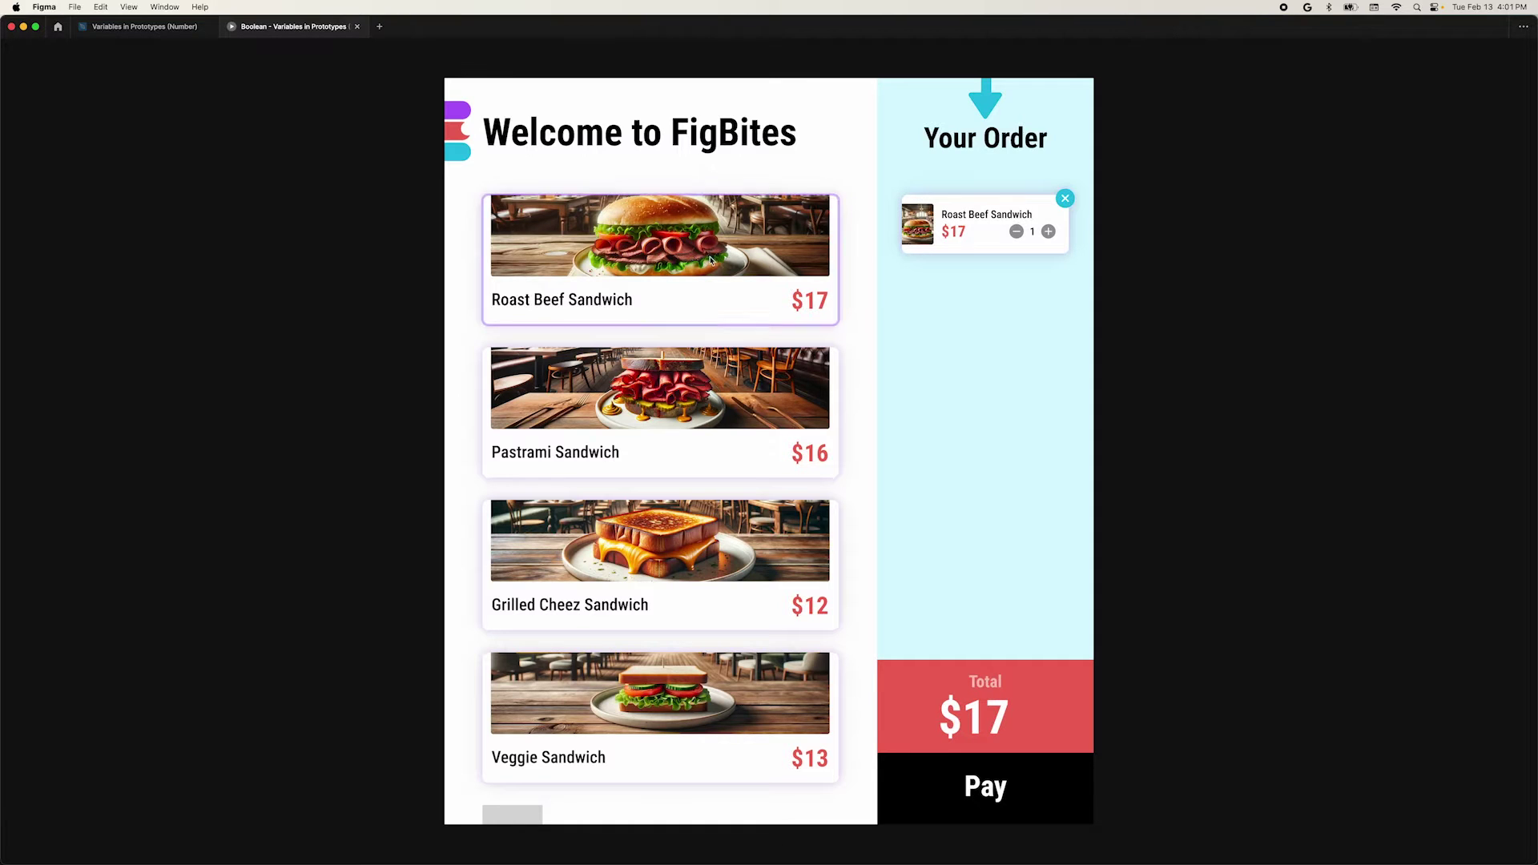
Test the prototype: add Pastrami, raise it to 3 then back to 2, and remove Roast Beef
{"action": "left_click", "coordinate": [716, 406]}
{"action": "left_click", "coordinate": [716, 407]}
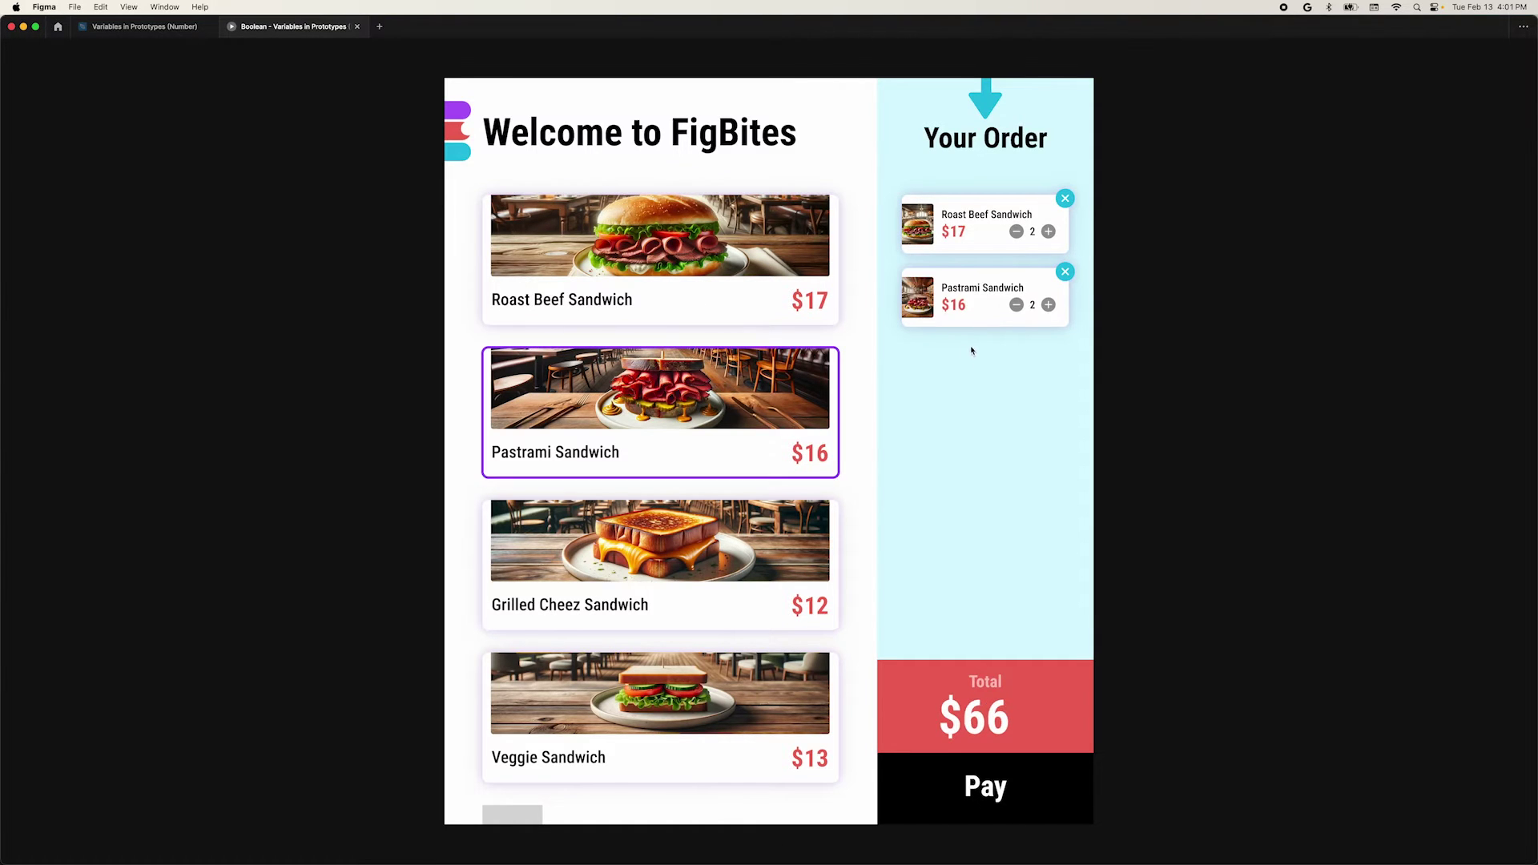
{"action": "left_click", "coordinate": [1048, 305]}
{"action": "left_click", "coordinate": [1020, 316]}
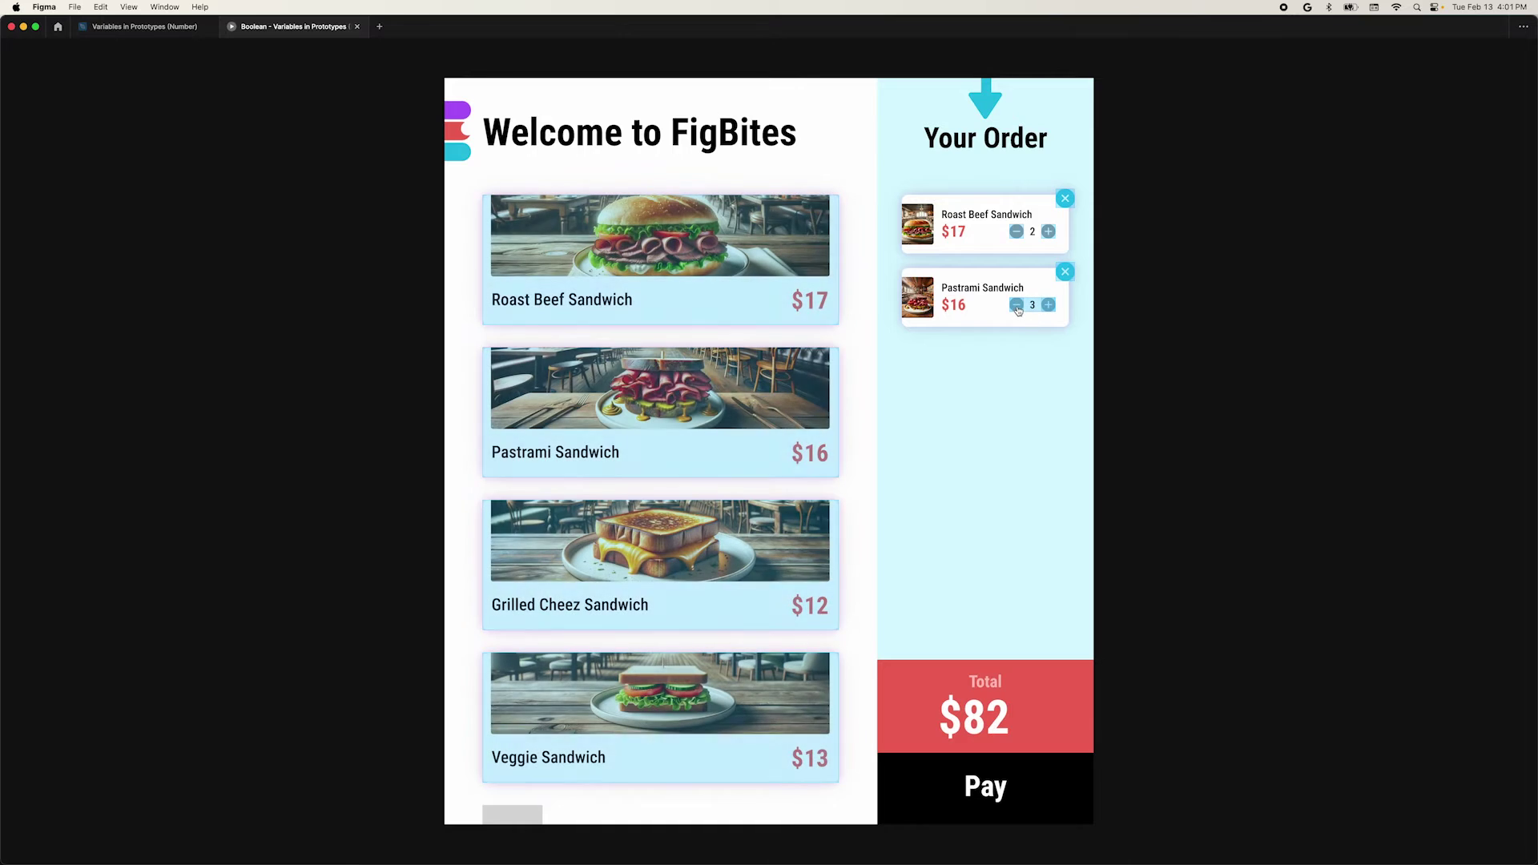
{"action": "left_click", "coordinate": [1017, 309]}
{"action": "left_click", "coordinate": [1065, 198]}
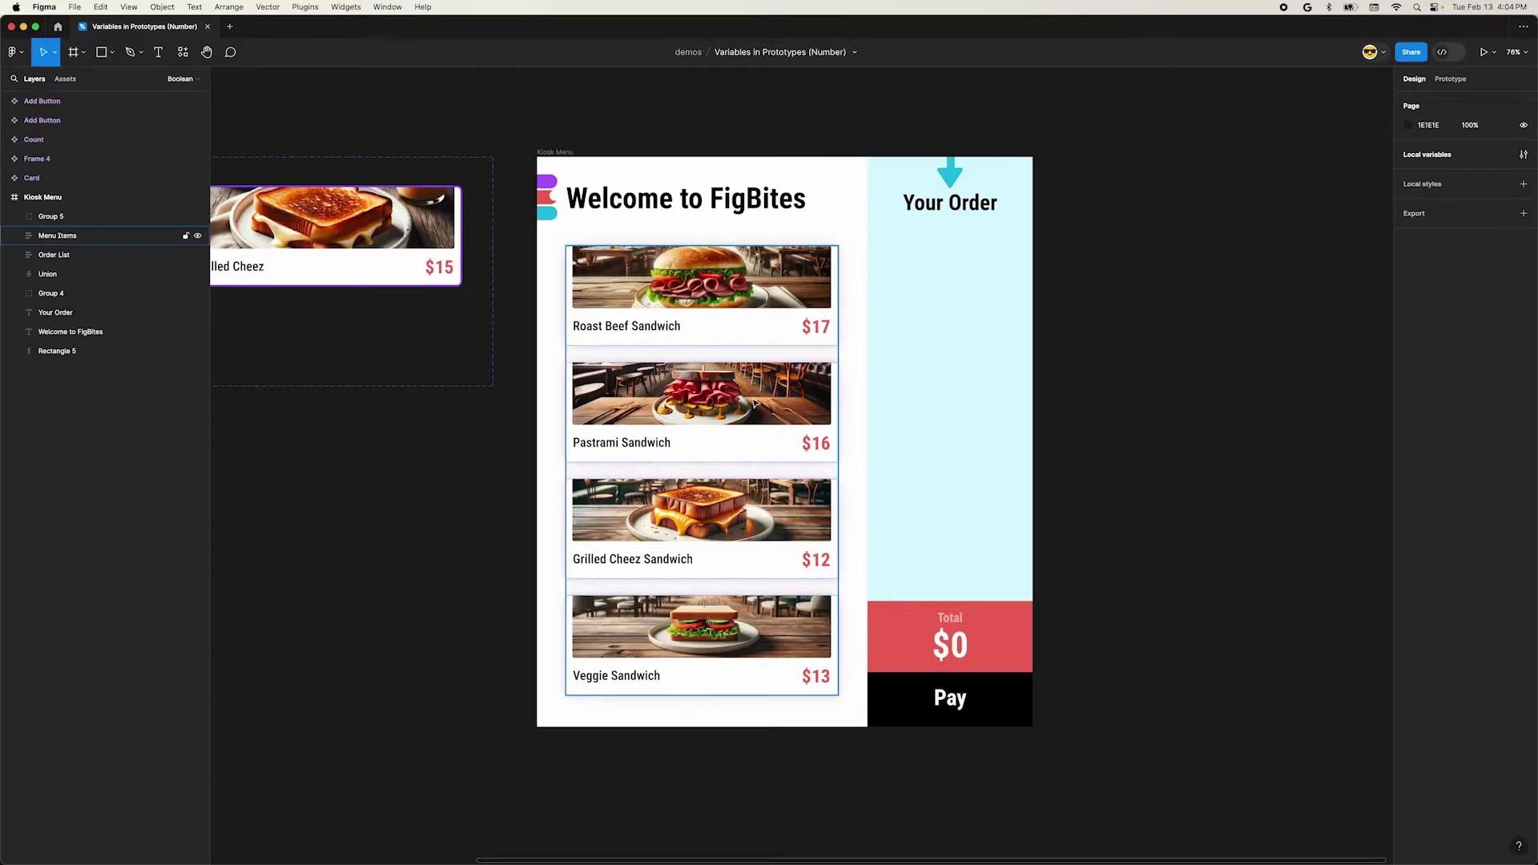
{"action": "left_click", "coordinate": [754, 403]}
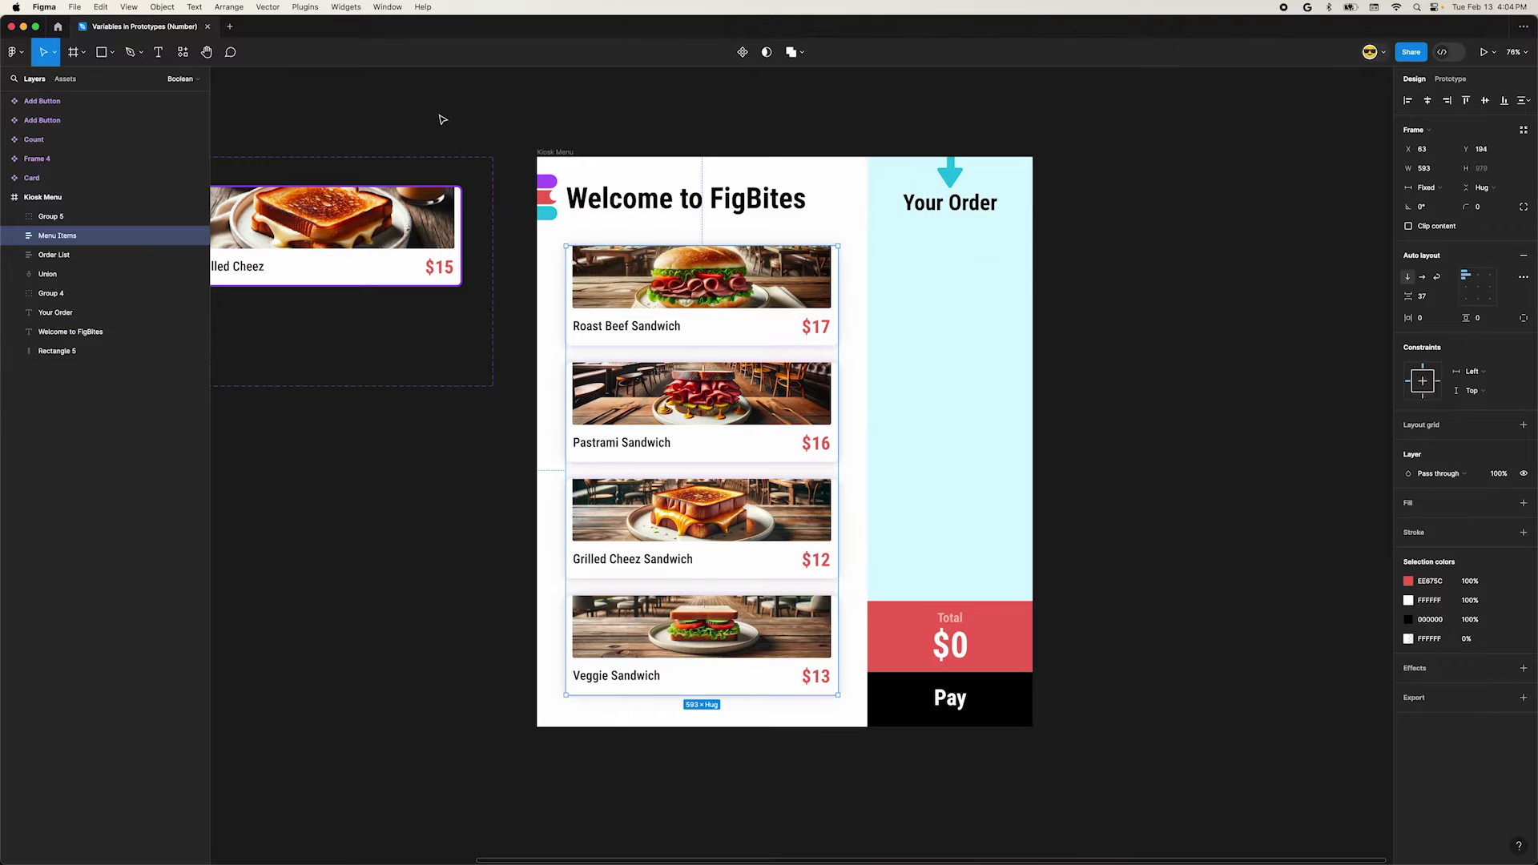
{"action": "left_click", "coordinate": [556, 153]}
{"action": "key", "text": "shift+space"}
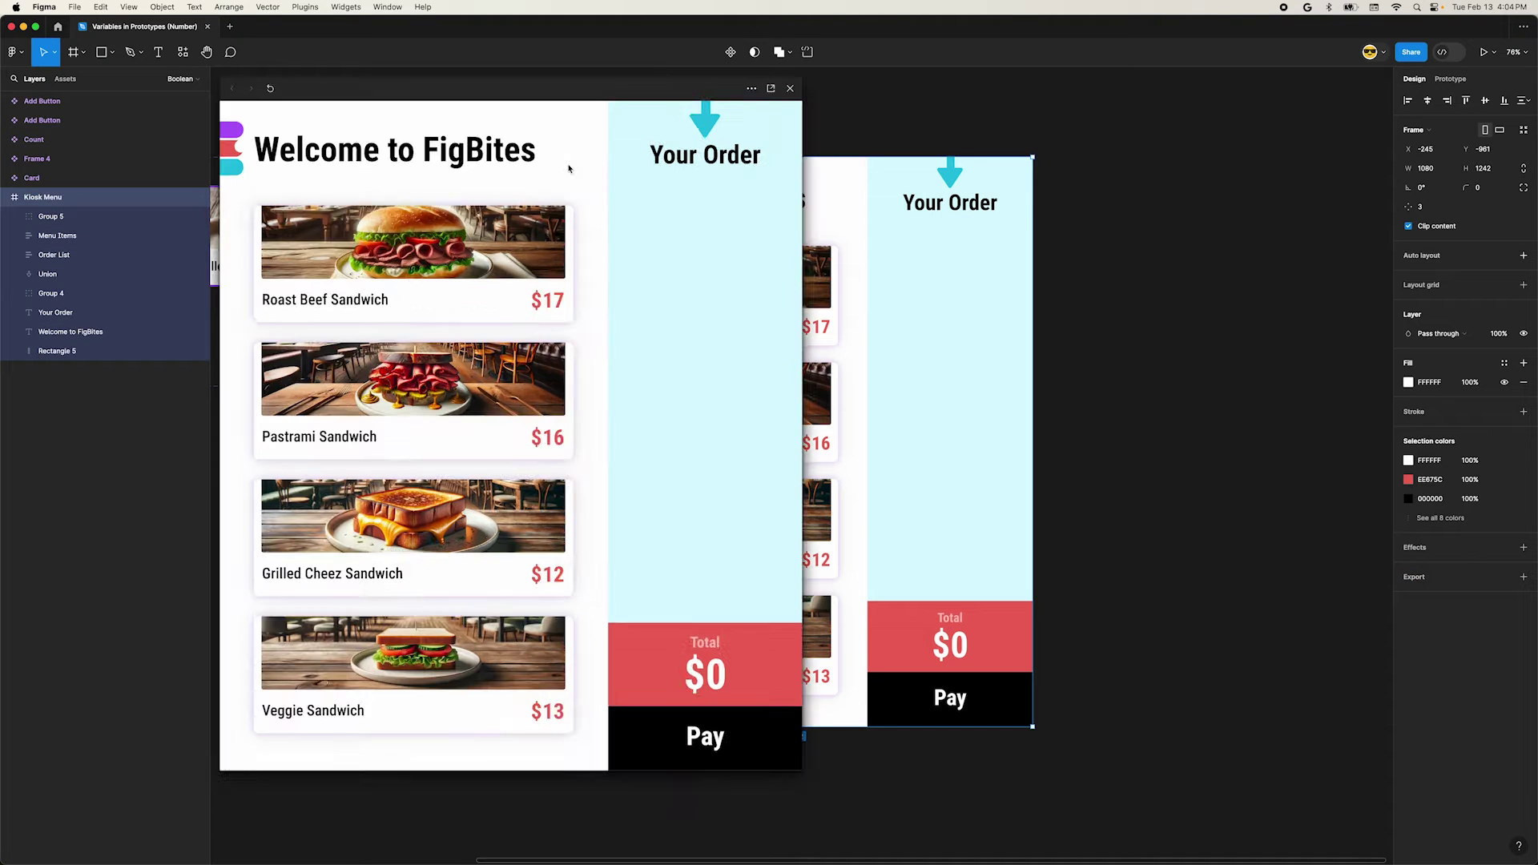
{"action": "left_click", "coordinate": [450, 276]}
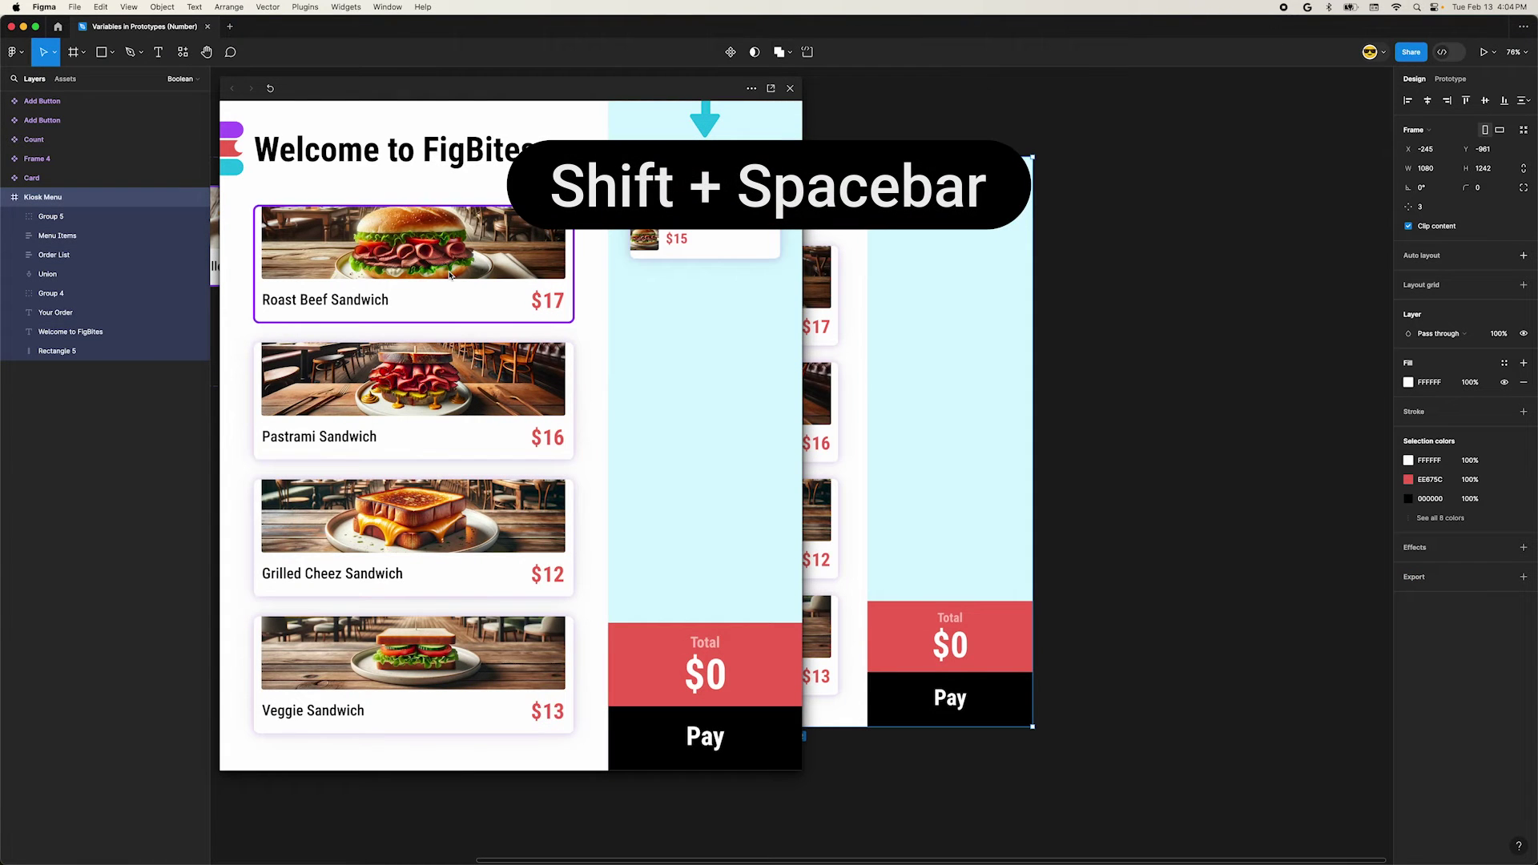
{"action": "left_click", "coordinate": [432, 447]}
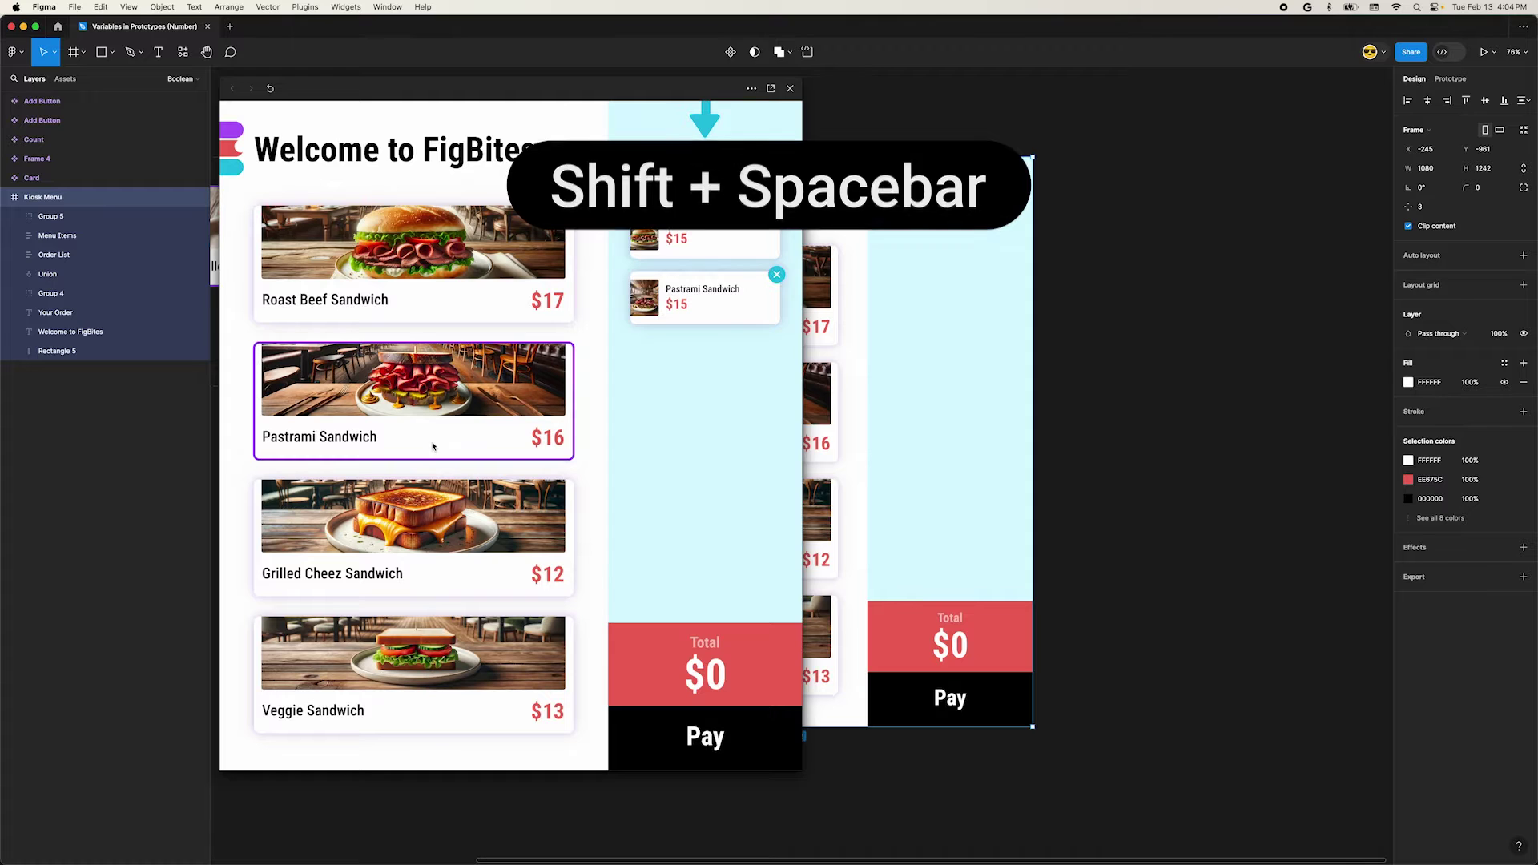
{"action": "left_click", "coordinate": [409, 498]}
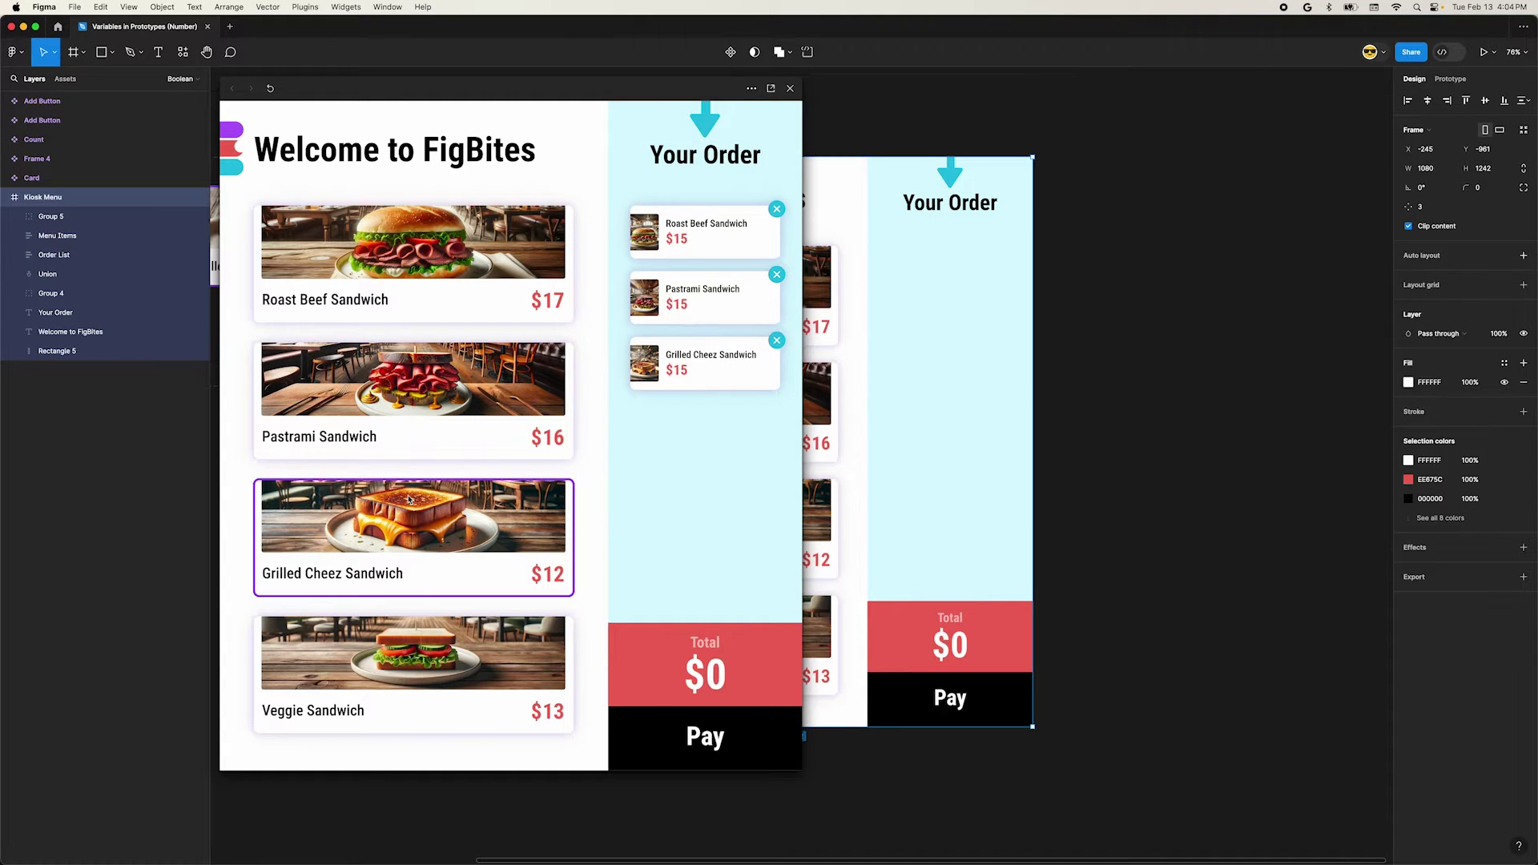
{"action": "left_click", "coordinate": [433, 650]}
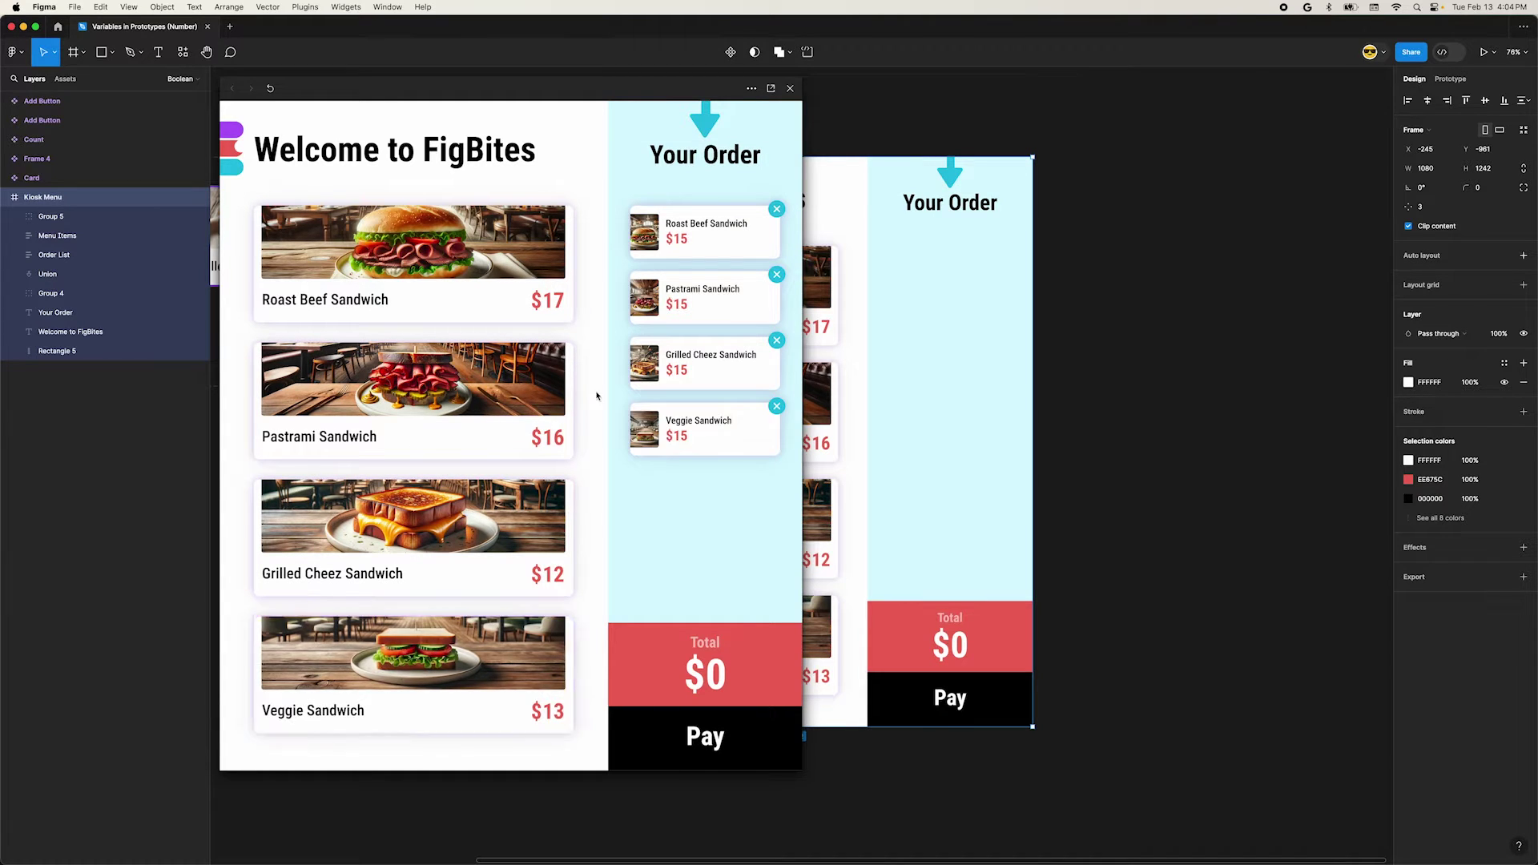
{"action": "left_click", "coordinate": [776, 274]}
{"action": "left_click", "coordinate": [777, 274]}
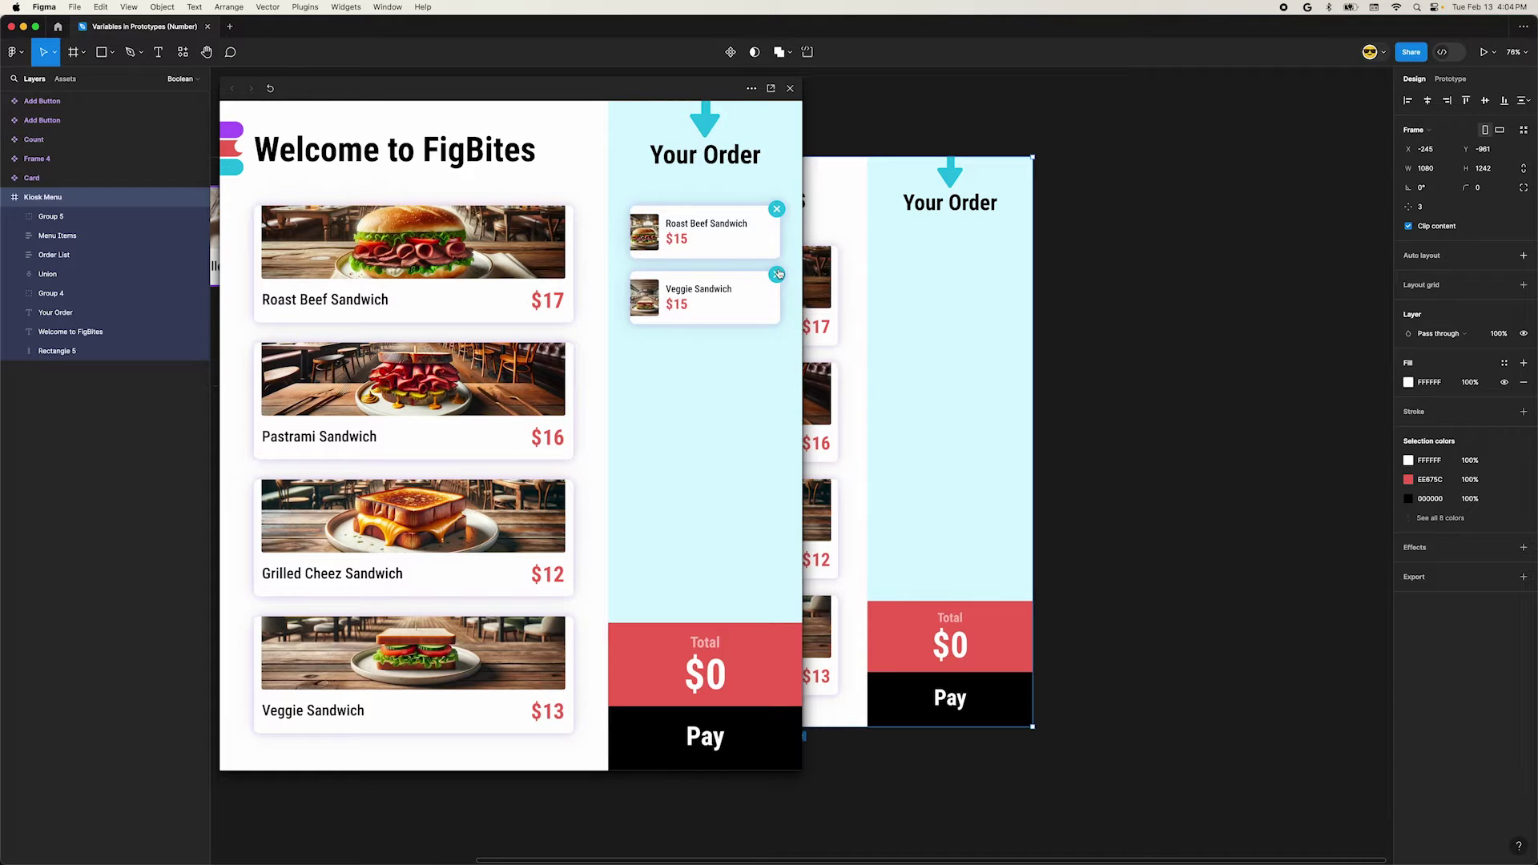
{"action": "left_click", "coordinate": [776, 274]}
{"action": "left_click", "coordinate": [782, 210]}
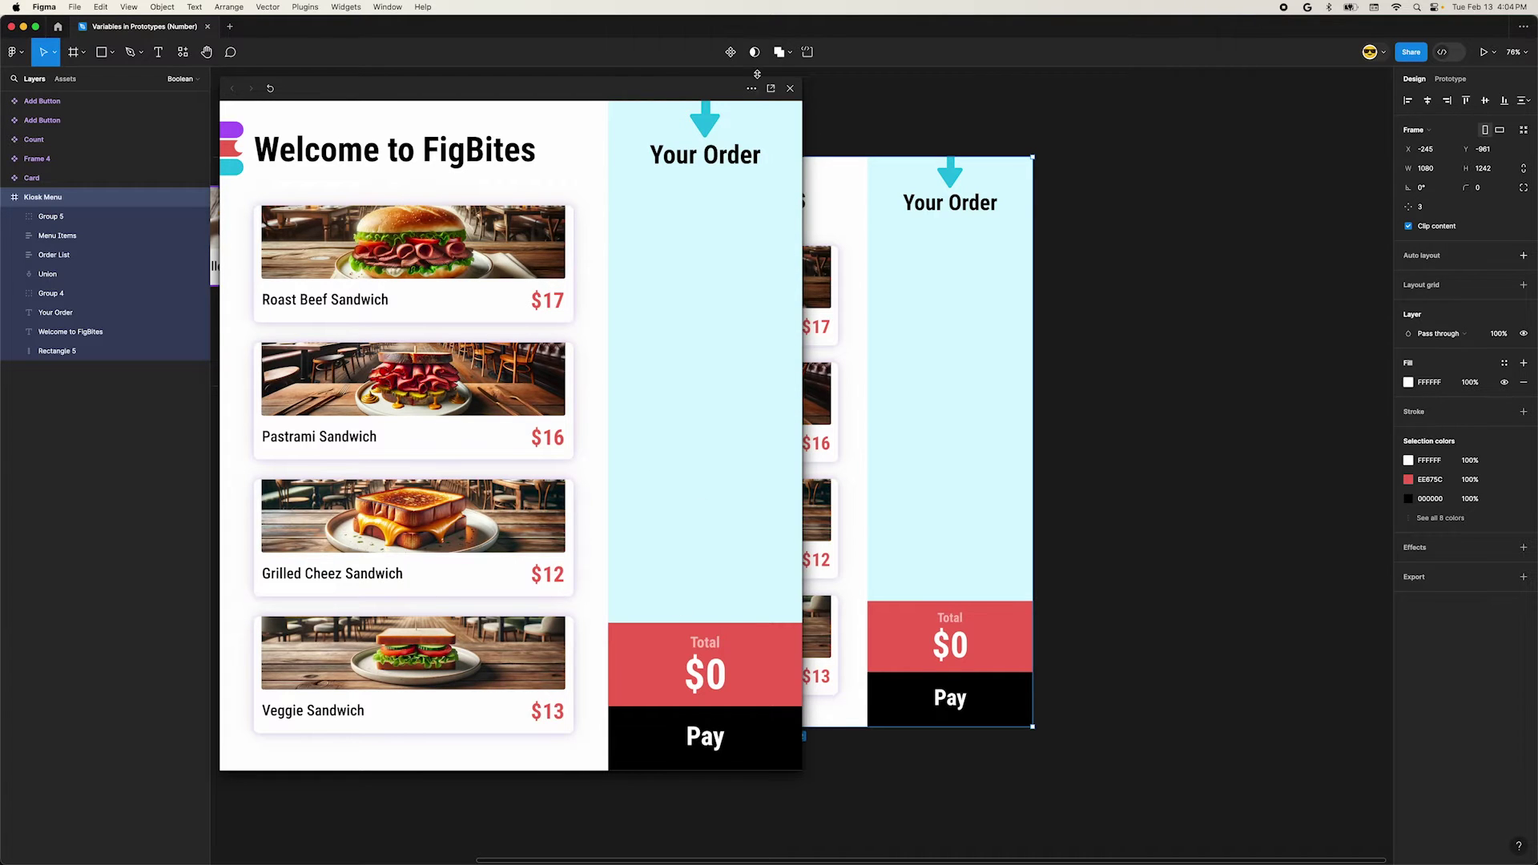
{"action": "left_click", "coordinate": [790, 88]}
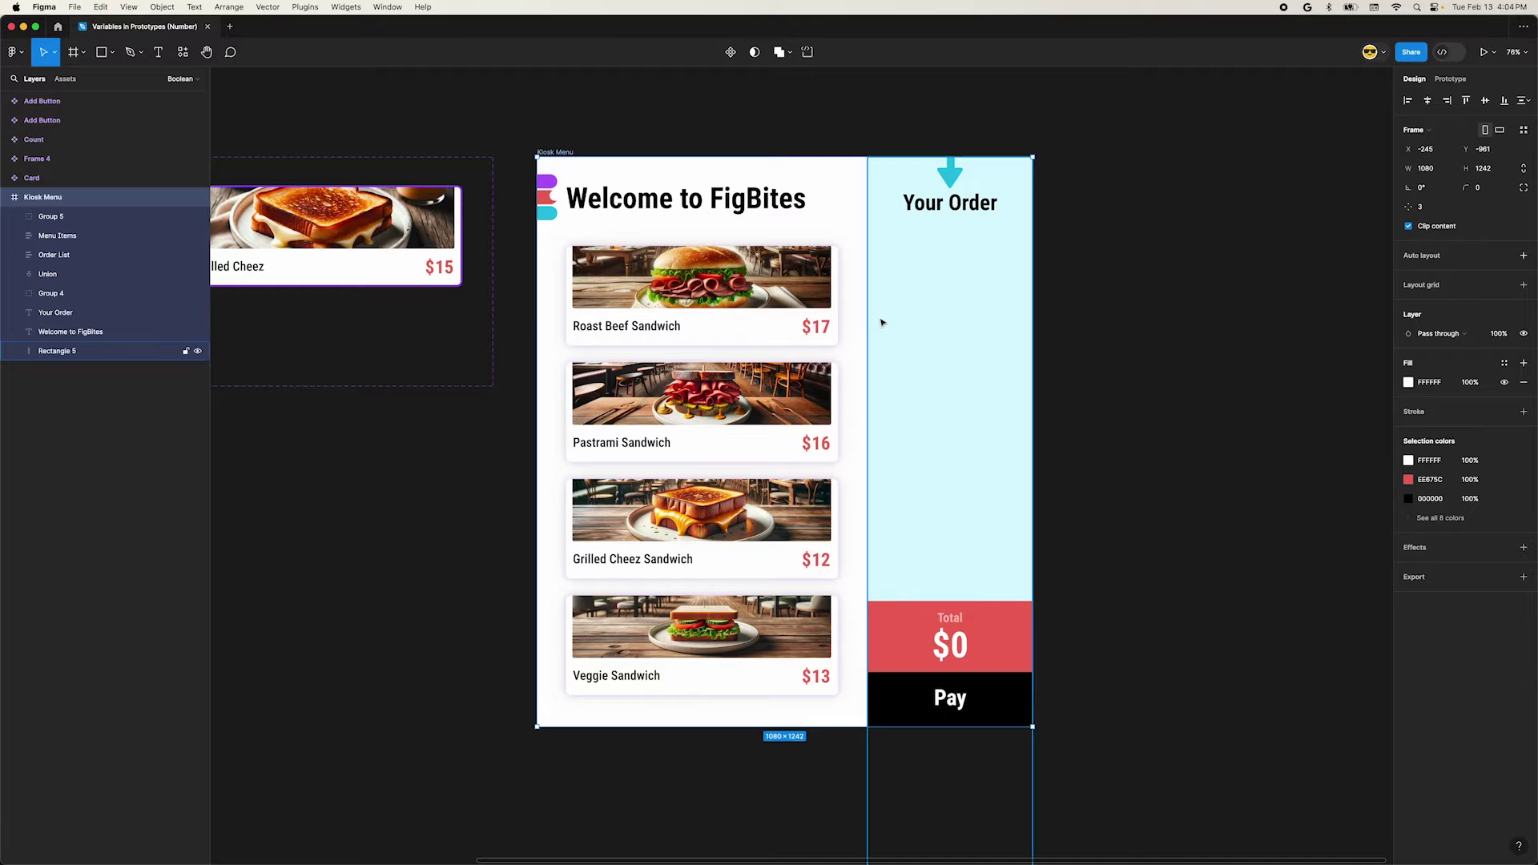
{"action": "left_click", "coordinate": [1100, 288]}
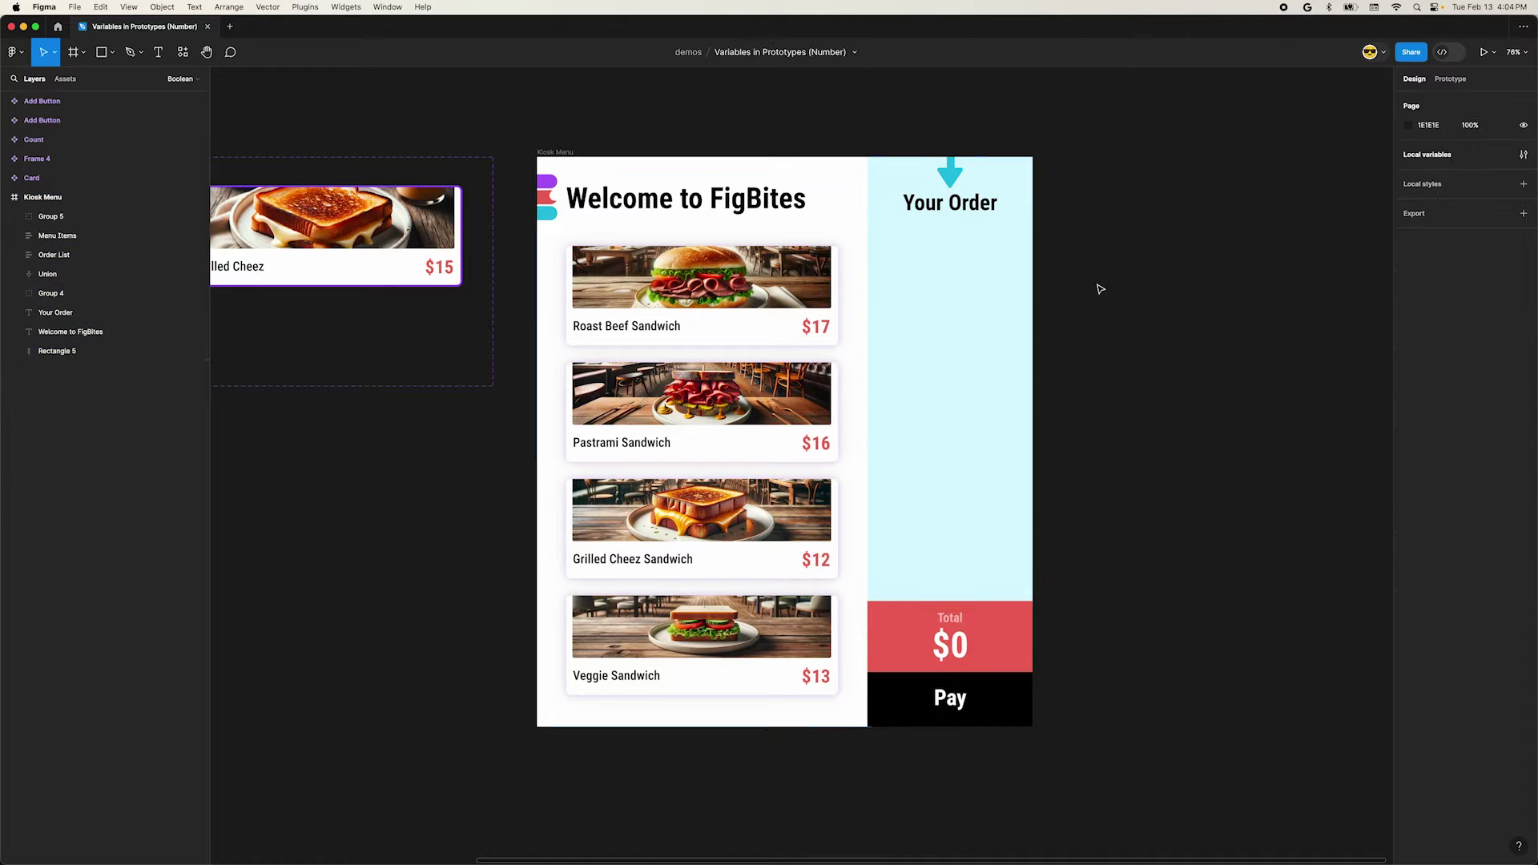
Create a new variable collection named Numbers
{"action": "left_click", "coordinate": [1523, 155]}
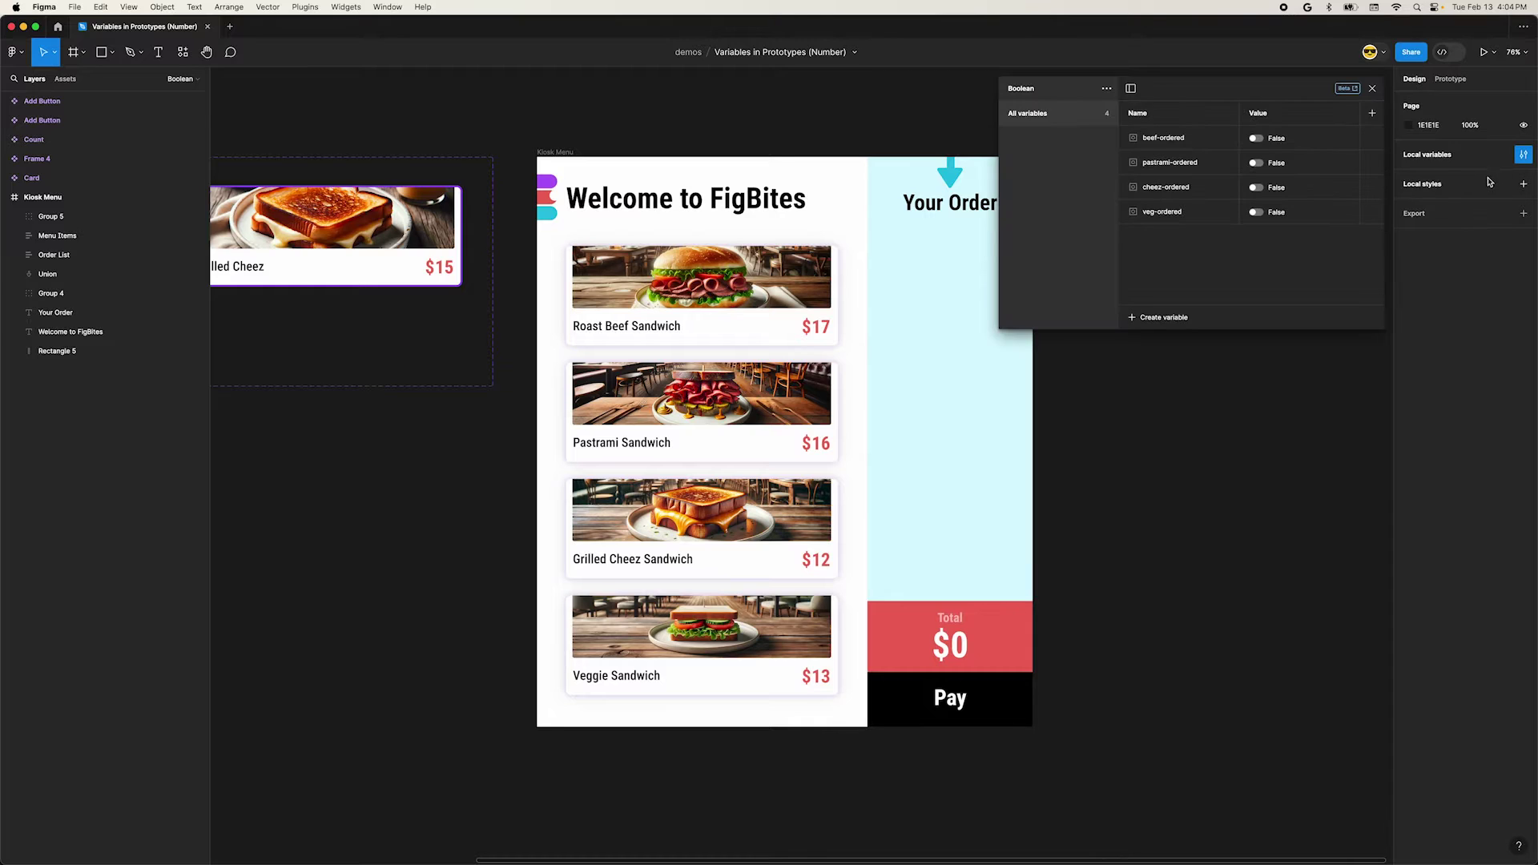
{"action": "left_click", "coordinate": [1107, 89]}
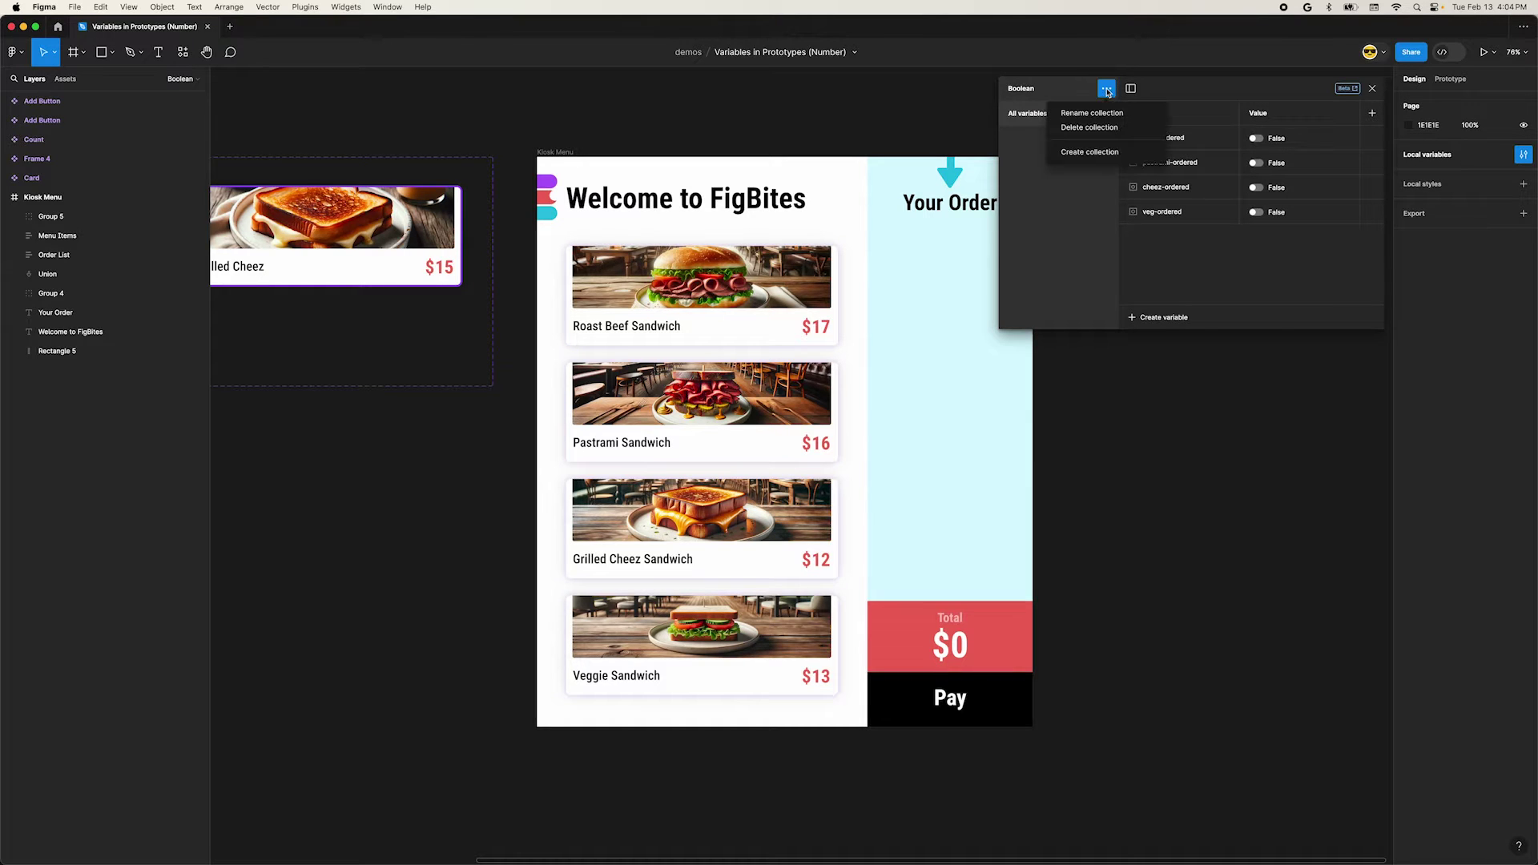
{"action": "left_click", "coordinate": [1109, 156]}
{"action": "type", "text": "Numbers"}
{"action": "key", "text": "Return"}
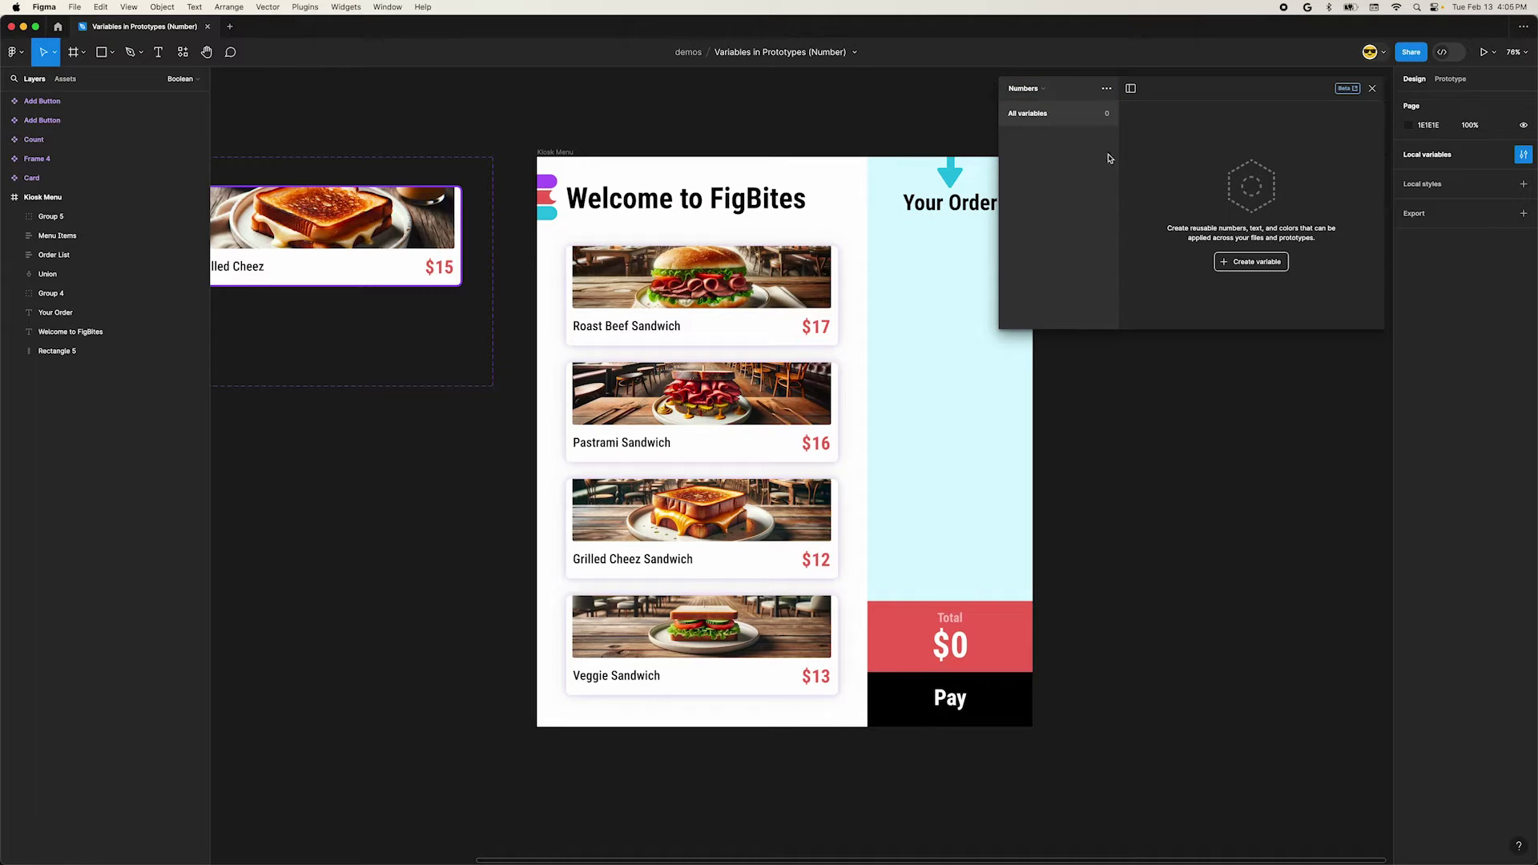
Add a number variable prices/beef with value 17
{"action": "left_click", "coordinate": [1246, 265]}
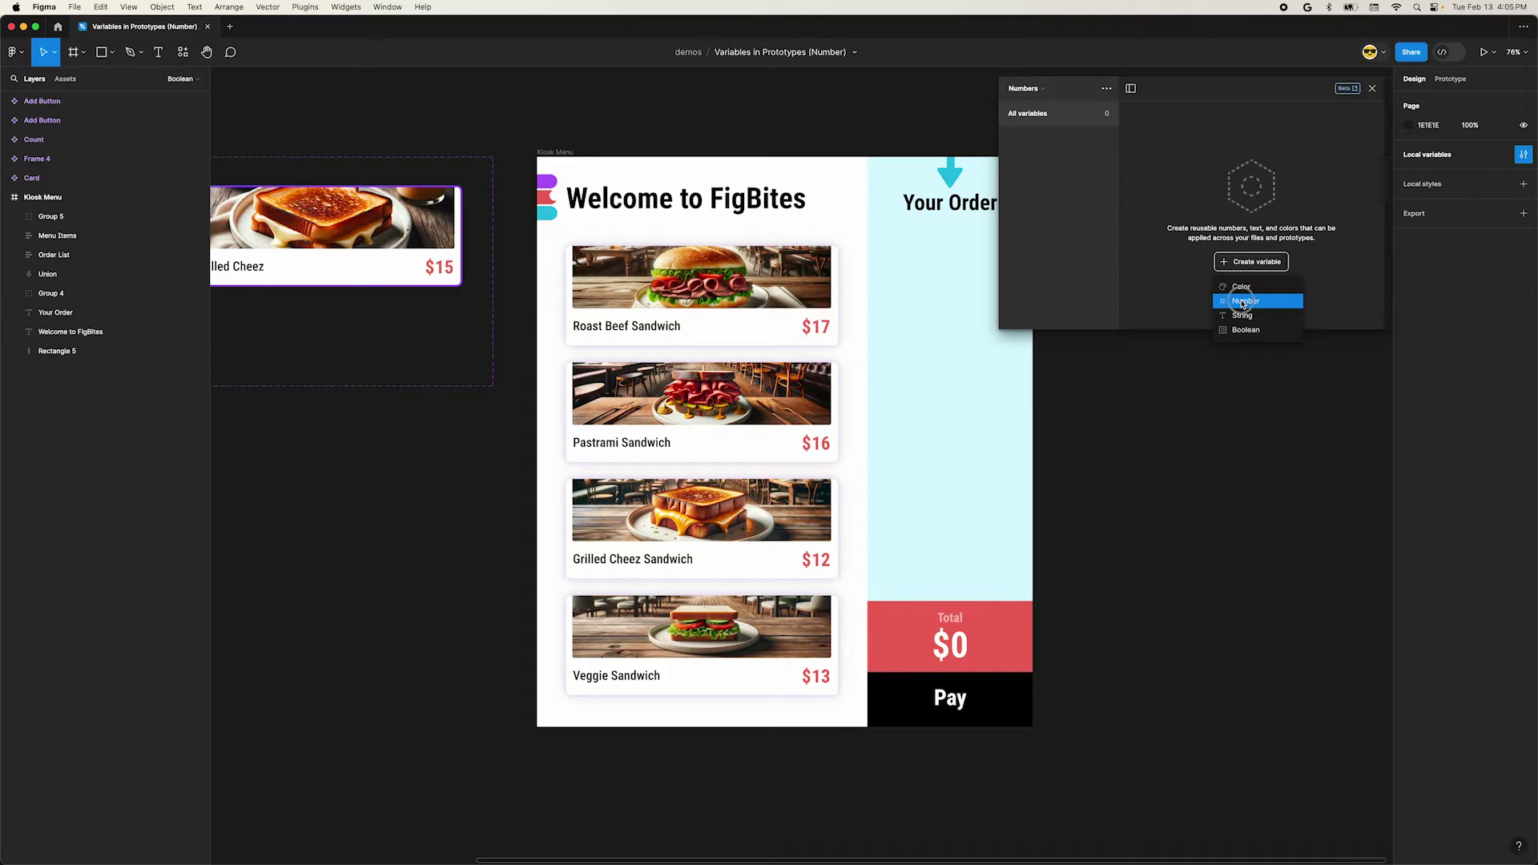
{"action": "left_click", "coordinate": [1243, 303]}
{"action": "type", "text": "pr"}
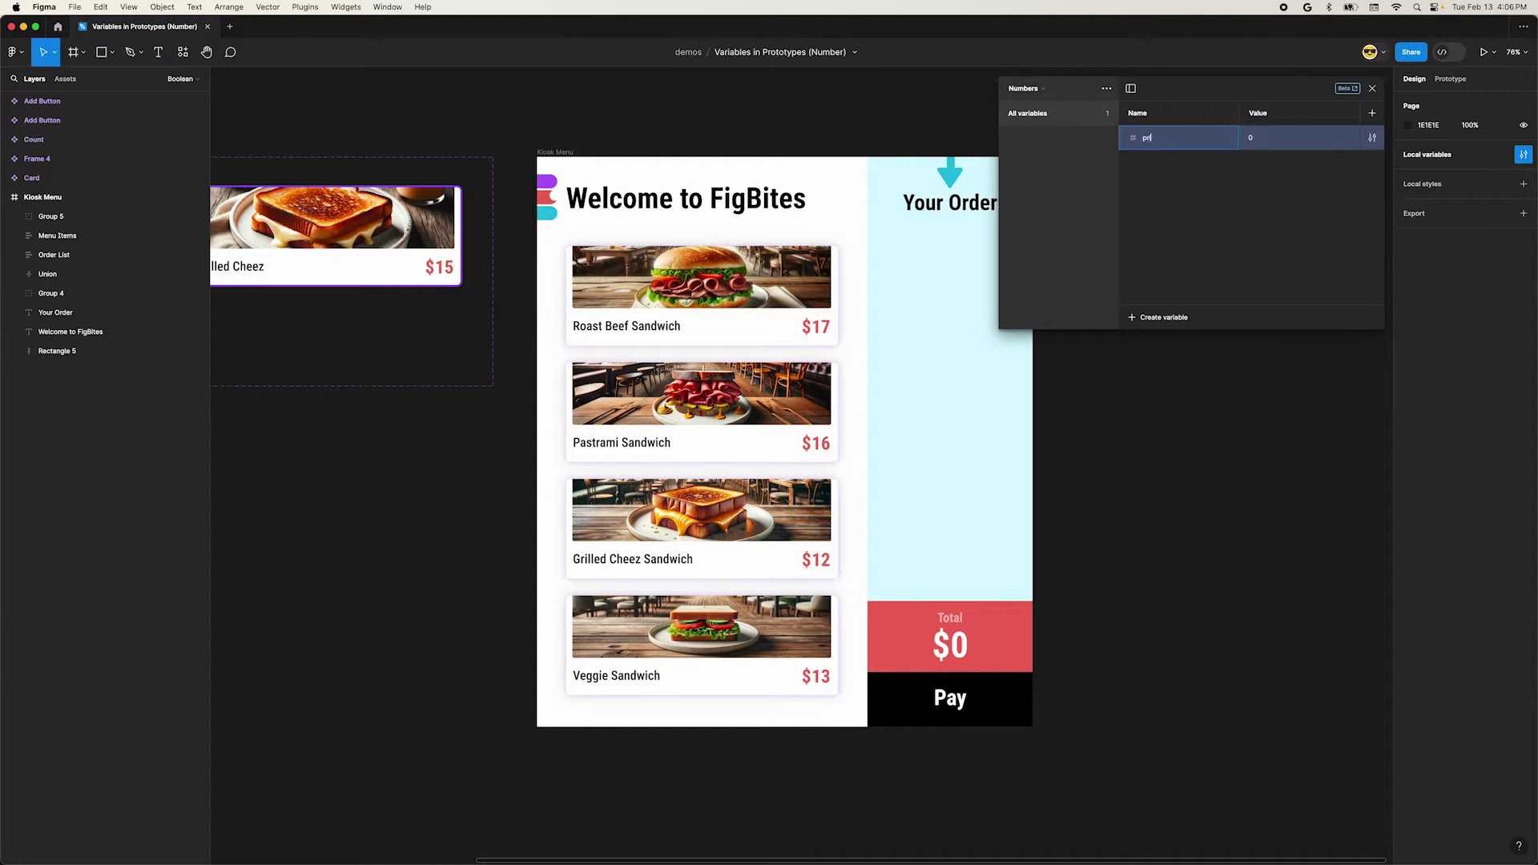
{"action": "type", "text": "ices/beef"}
{"action": "key", "text": "Return"}
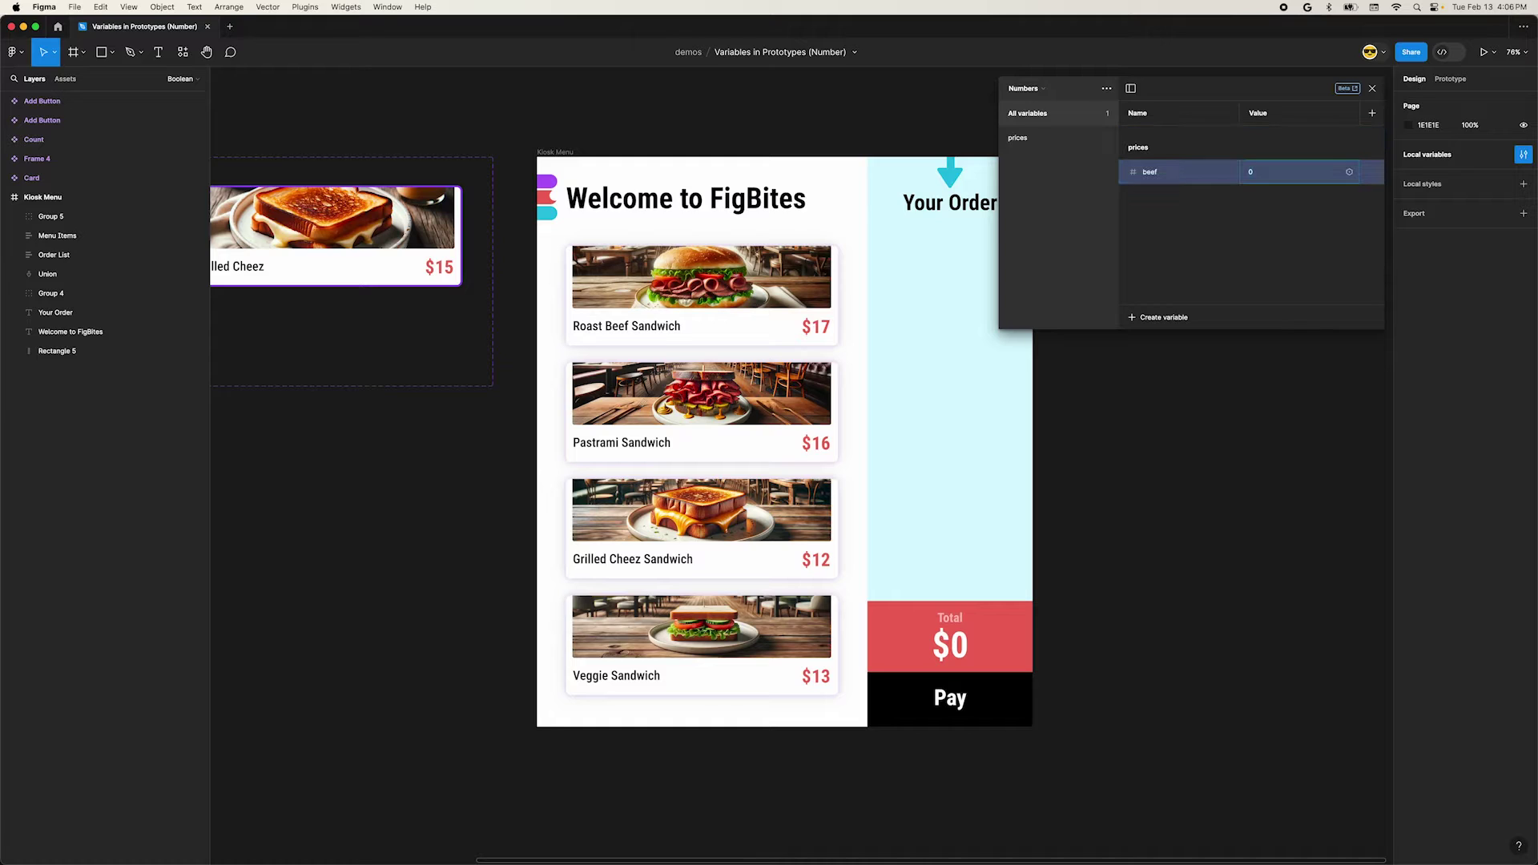
{"action": "type", "text": "17"}
{"action": "key", "text": "Return"}
Add prices/pastrami with value 16 and start naming the next prices number variable
{"action": "left_click", "coordinate": [1157, 317]}
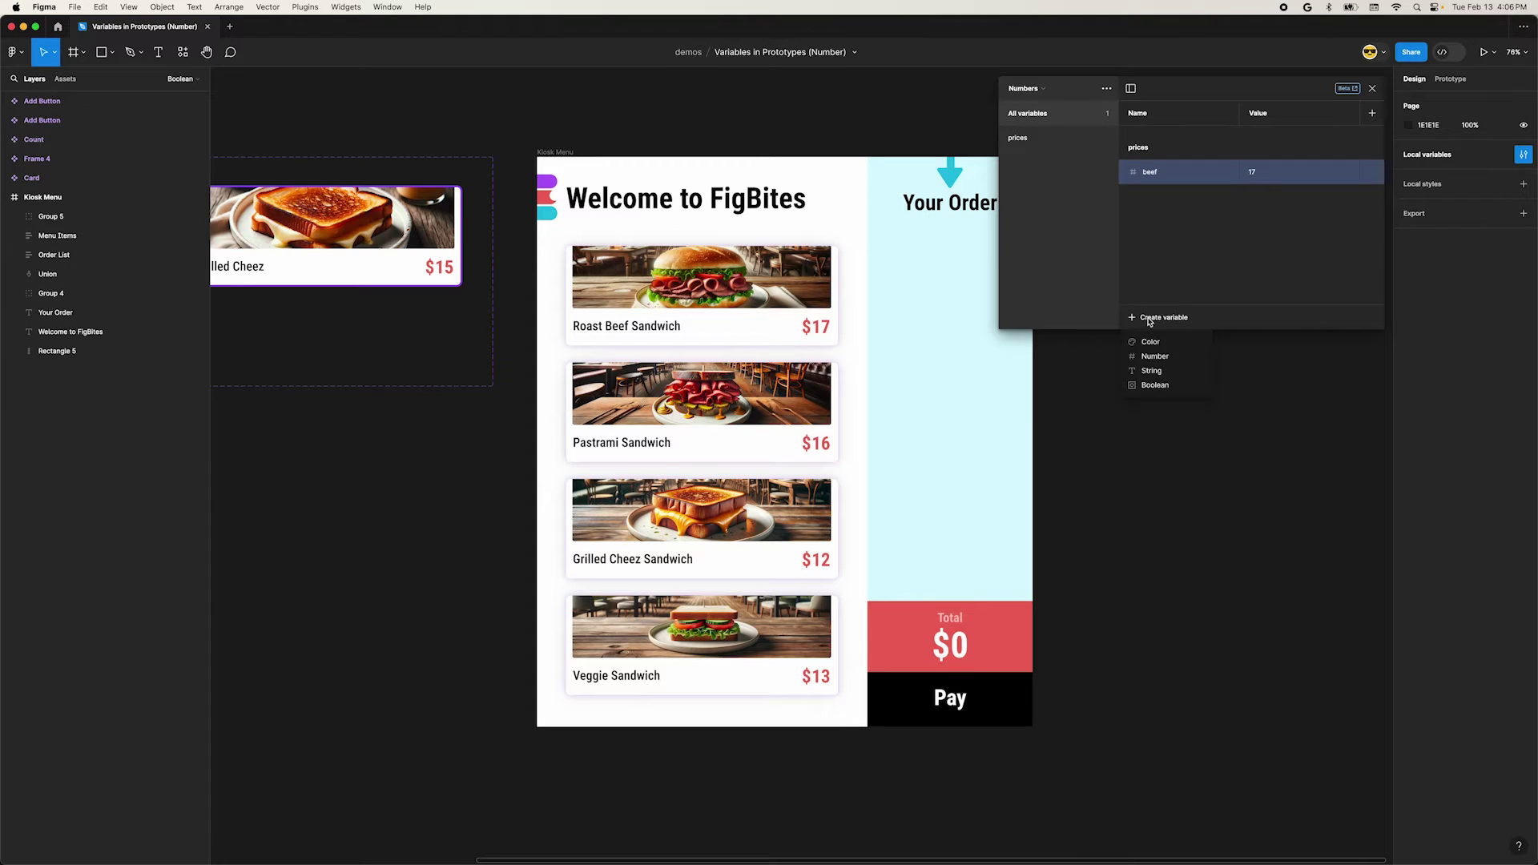
{"action": "left_click", "coordinate": [1164, 359]}
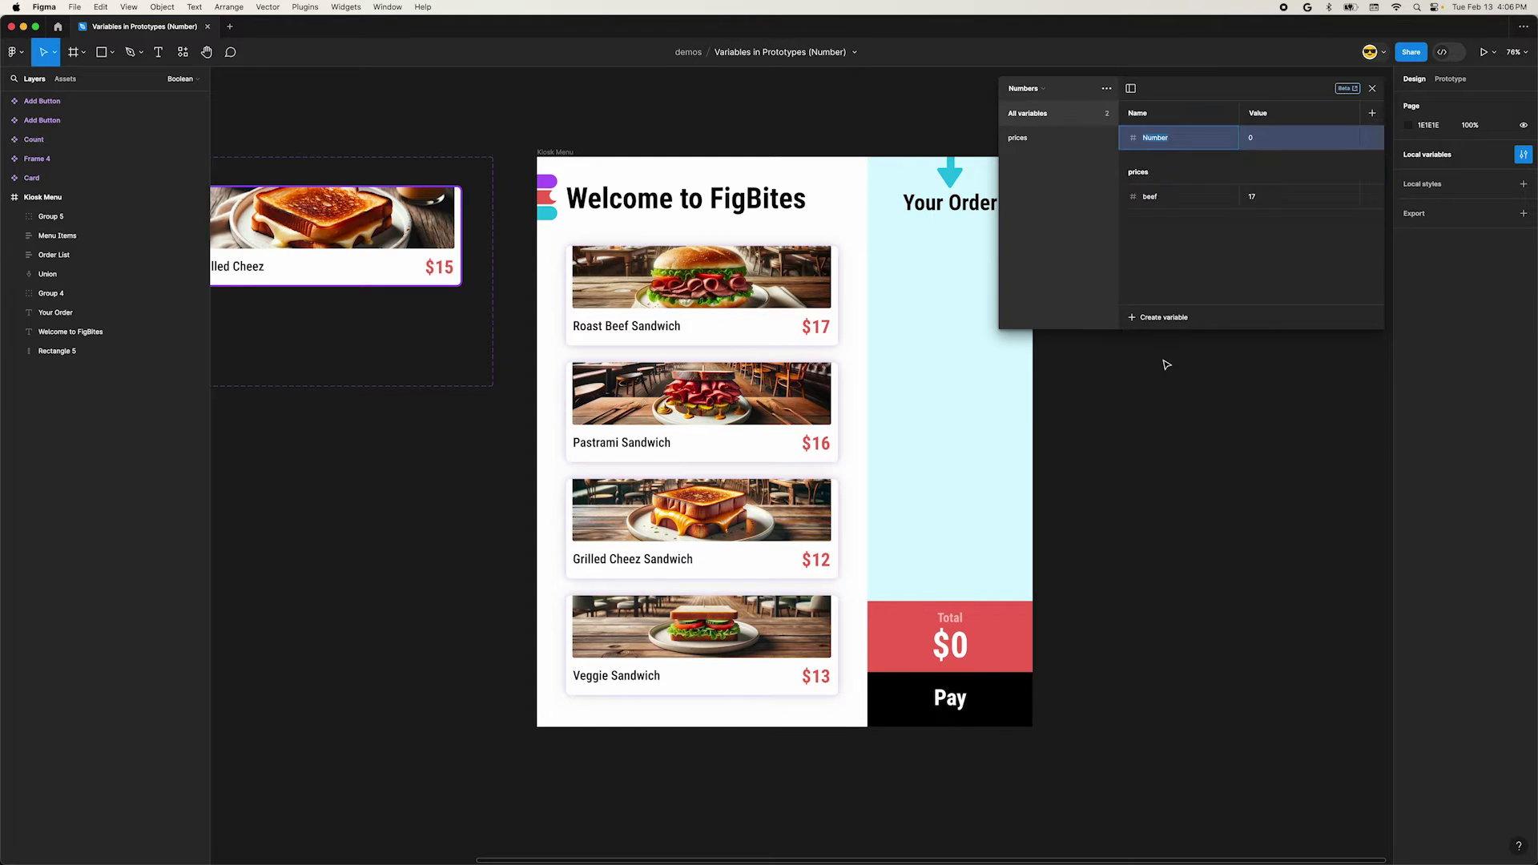
{"action": "type", "text": "prices/pastrami"}
{"action": "key", "text": "Tab"}
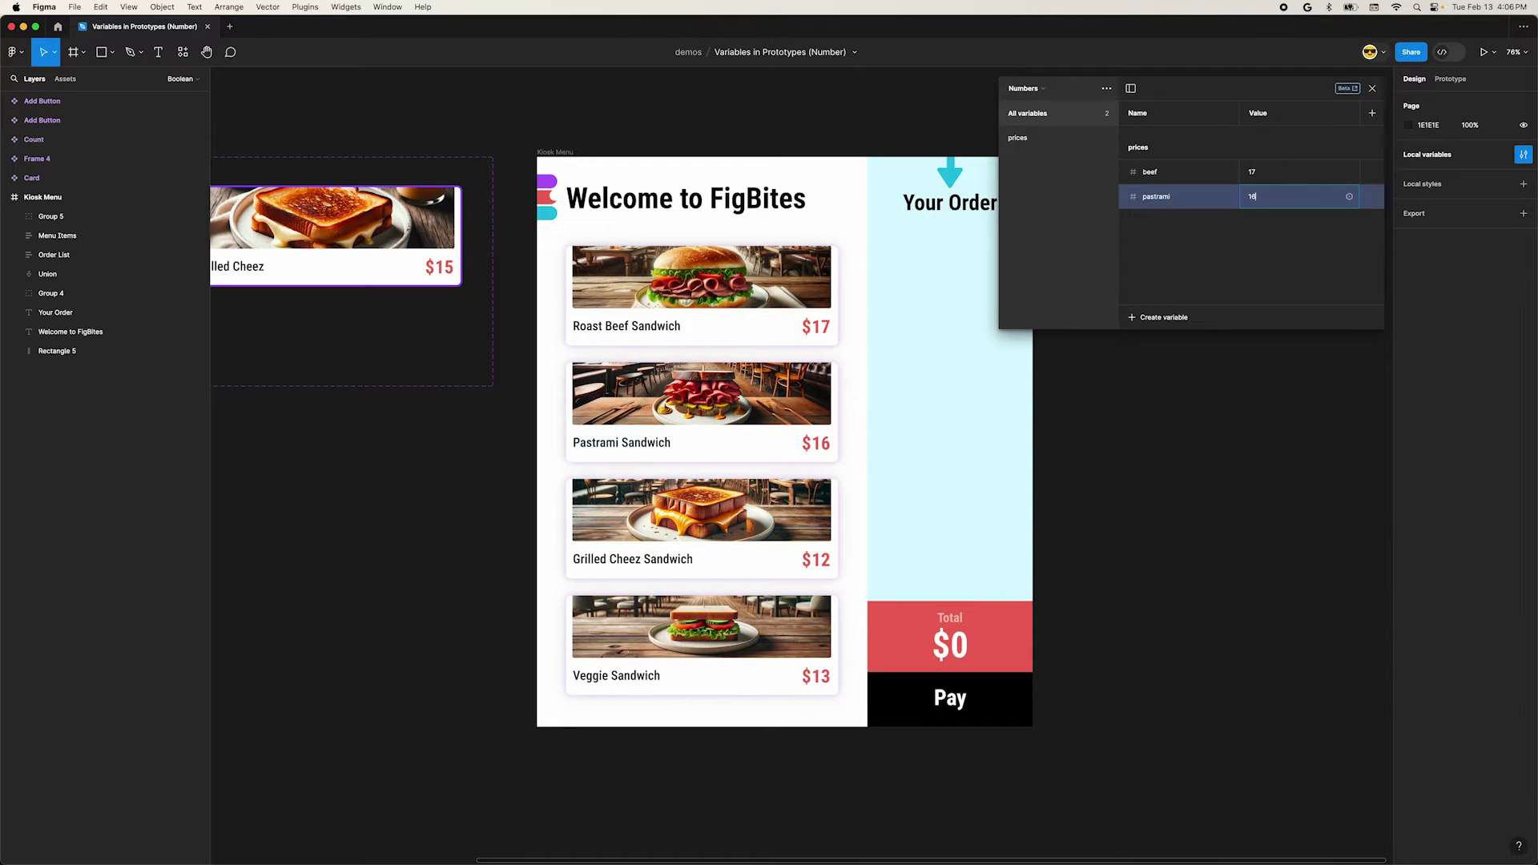
{"action": "key", "text": "Return"}
{"action": "left_click", "coordinate": [1144, 320]}
{"action": "left_click", "coordinate": [1150, 358]}
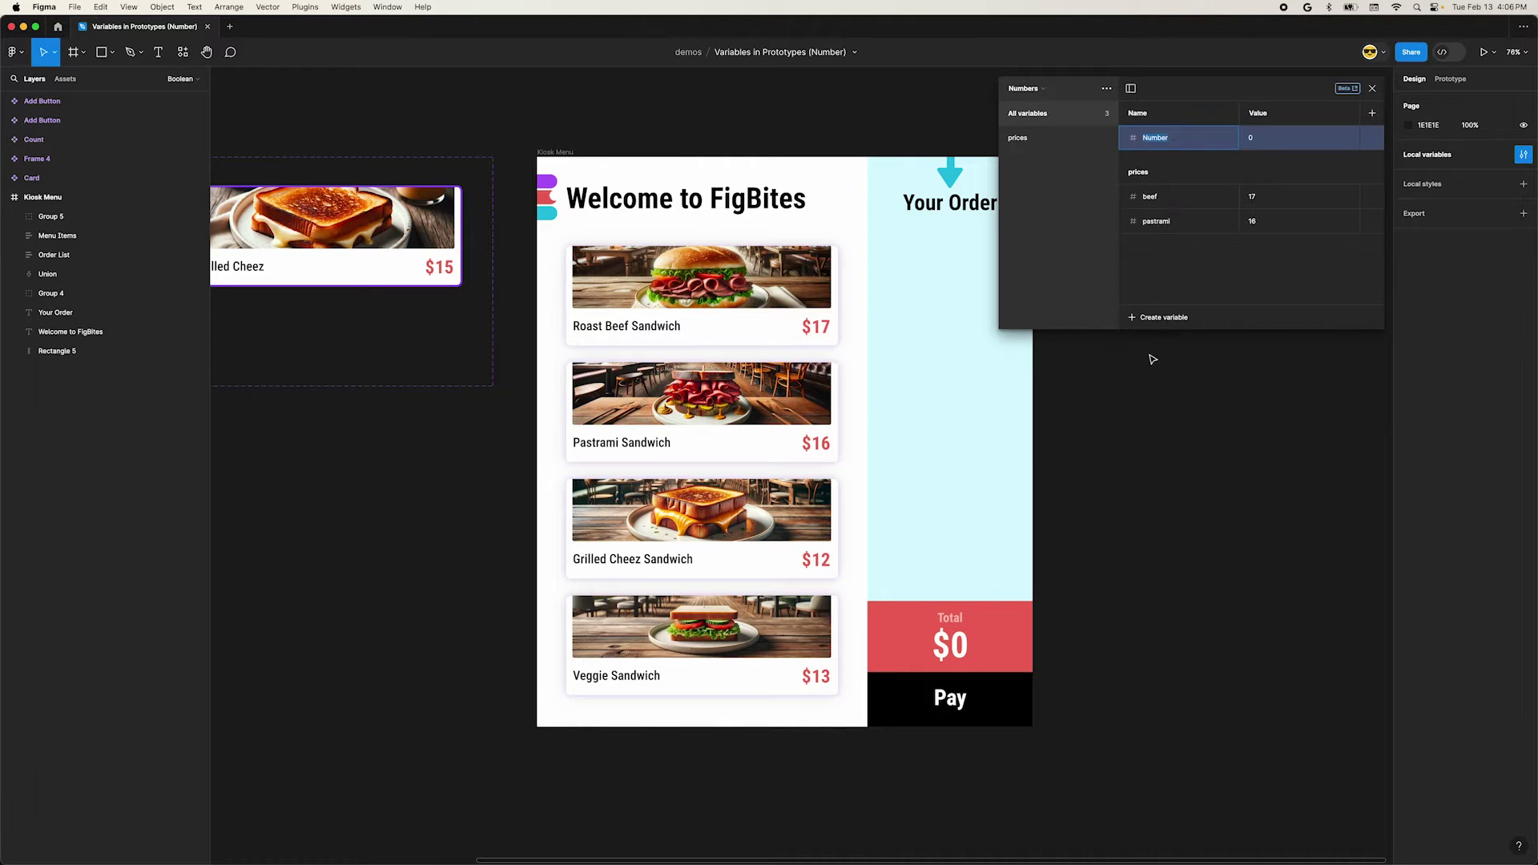
{"action": "type", "text": "prices"}
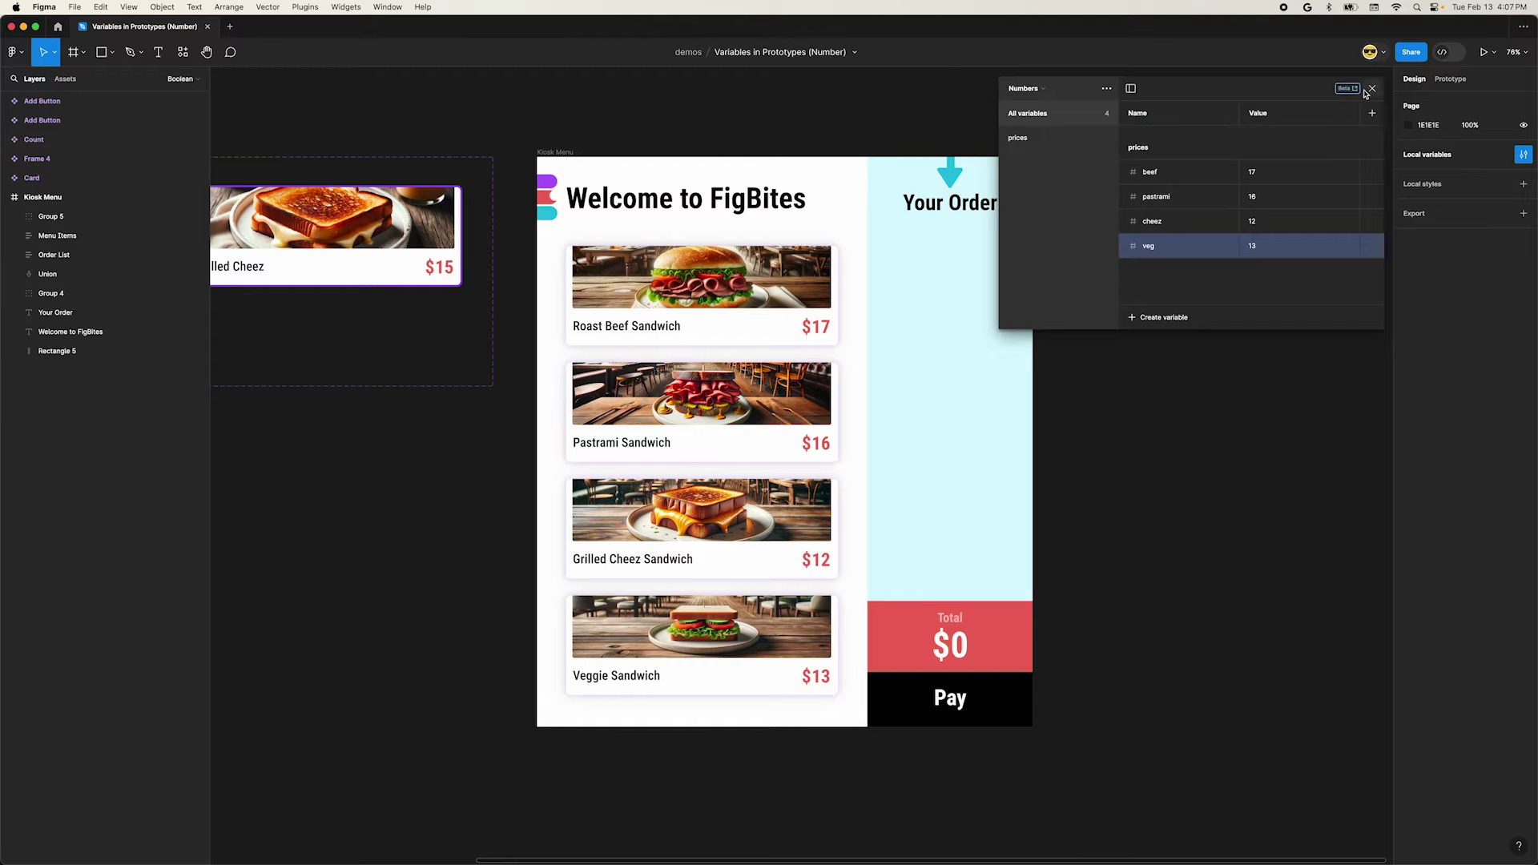
Bind the Roast Beef card's price text to prices/beef, then select the Veggie price text
{"action": "left_click", "coordinate": [1375, 91]}
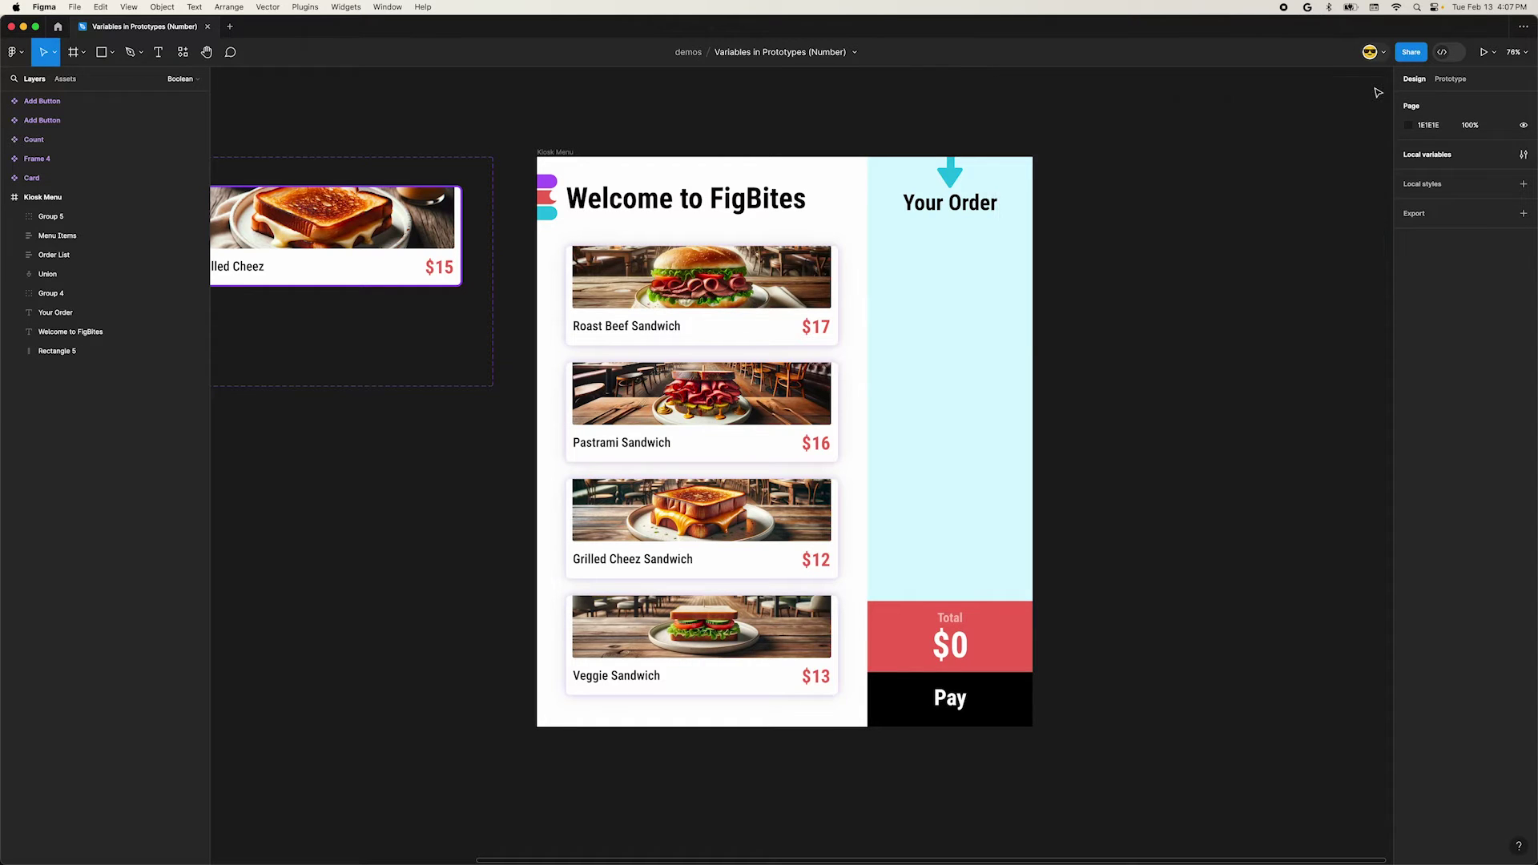
{"action": "scroll", "coordinate": [1171, 321], "scroll_direction": "down", "scroll_amount": 1}
{"action": "scroll", "coordinate": [961, 292], "scroll_direction": "up", "scroll_amount": 1}
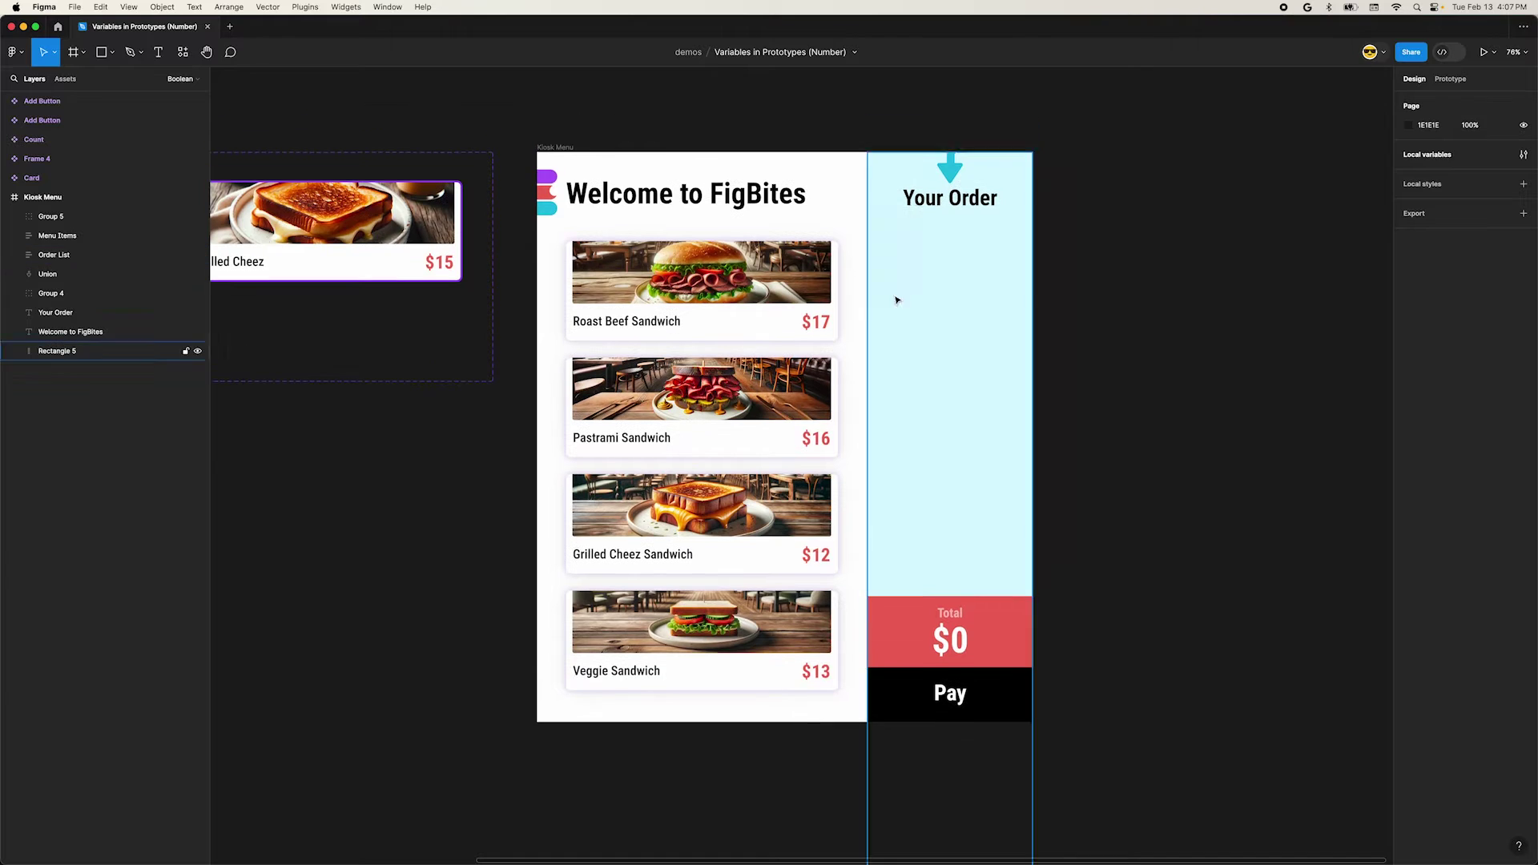
{"action": "left_click", "coordinate": [819, 320], "text": "super"}
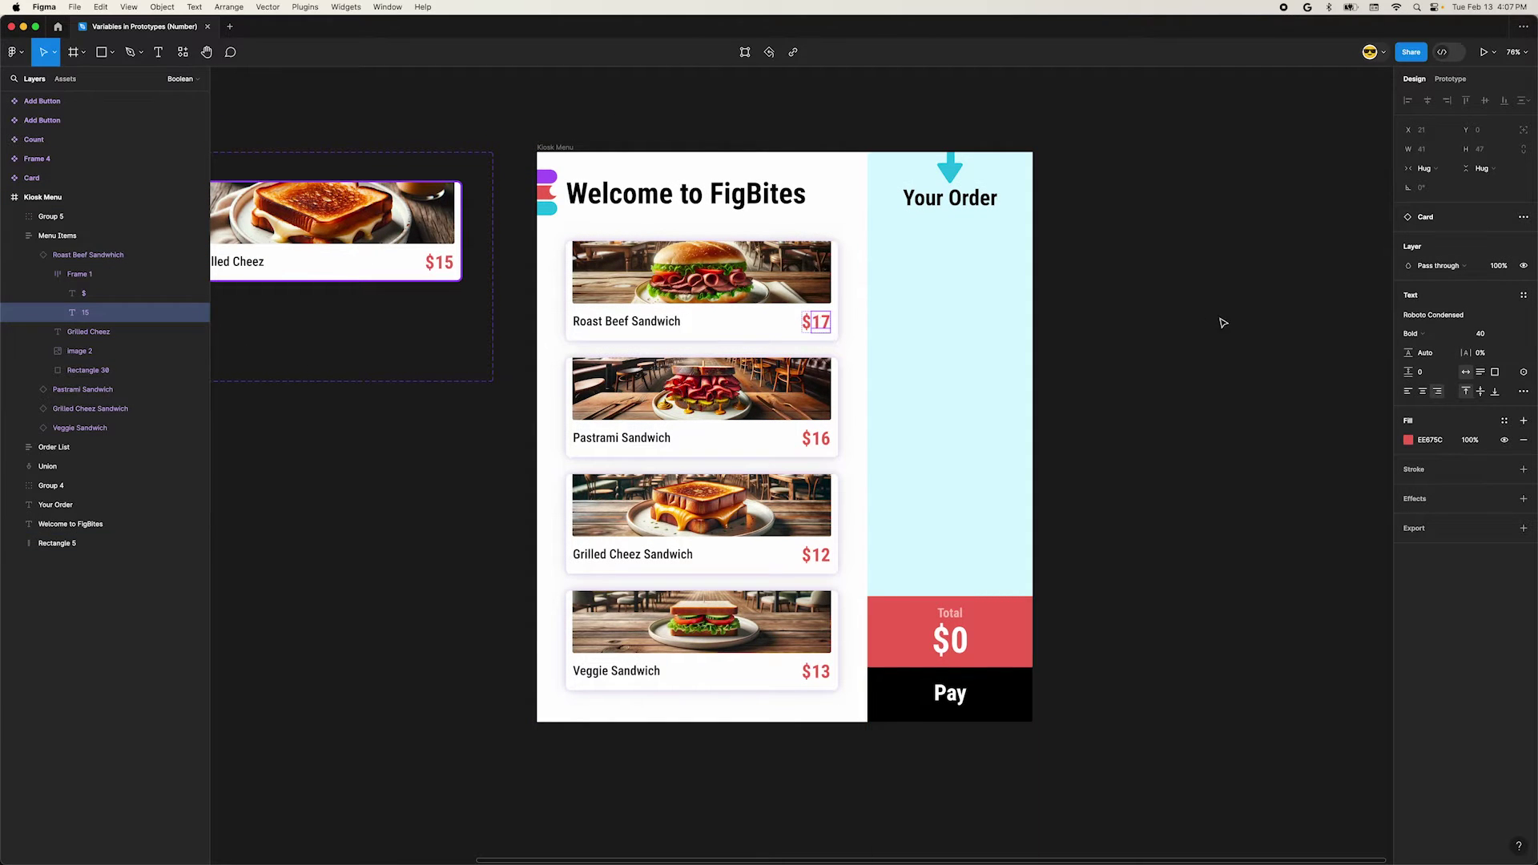
{"action": "left_click", "coordinate": [1525, 375]}
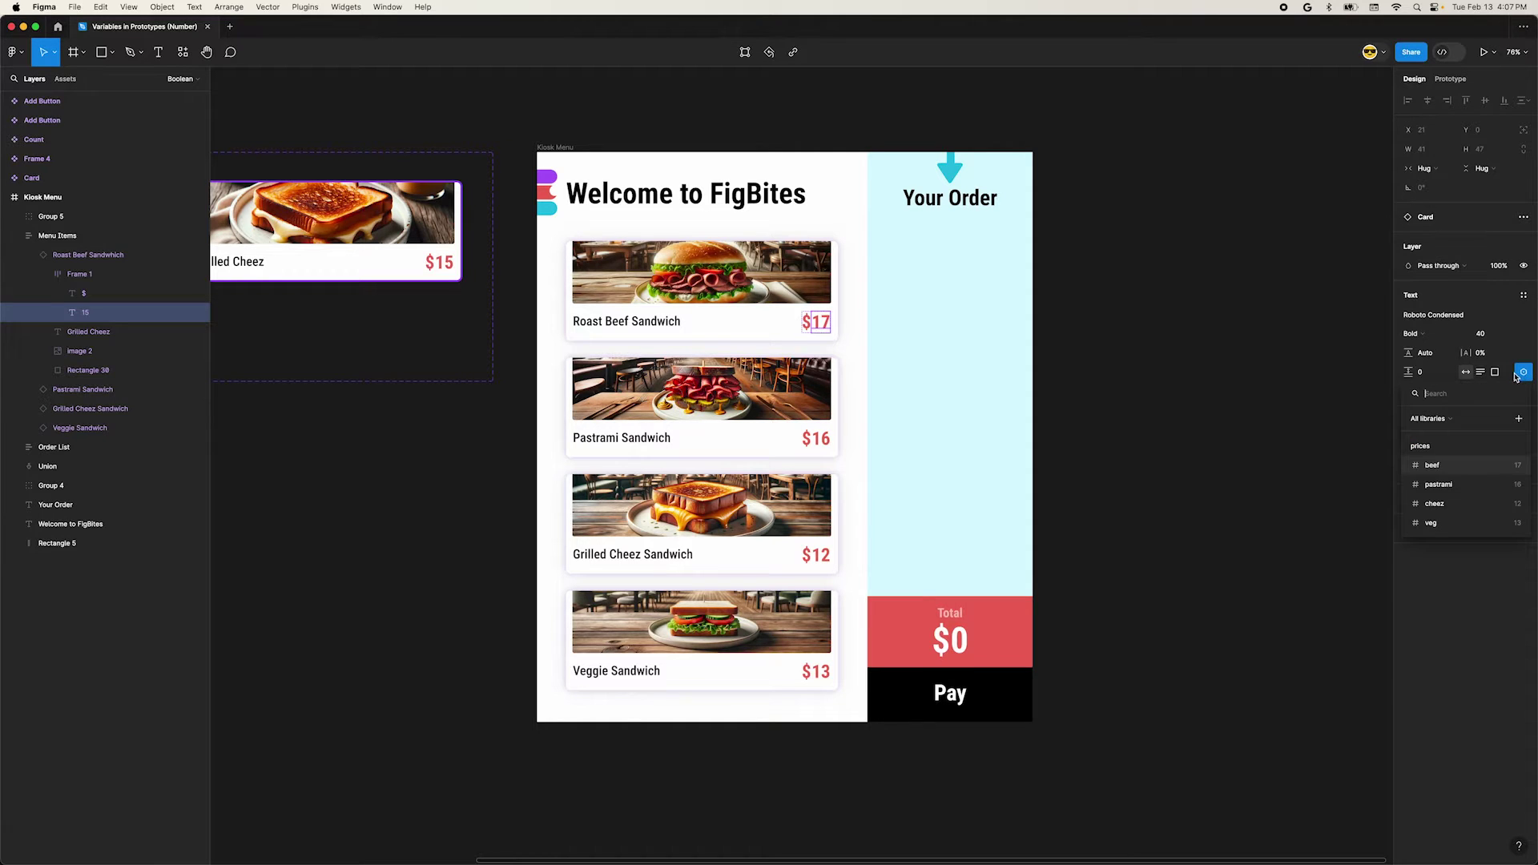
{"action": "left_click", "coordinate": [1442, 466]}
{"action": "left_click", "coordinate": [821, 671]}
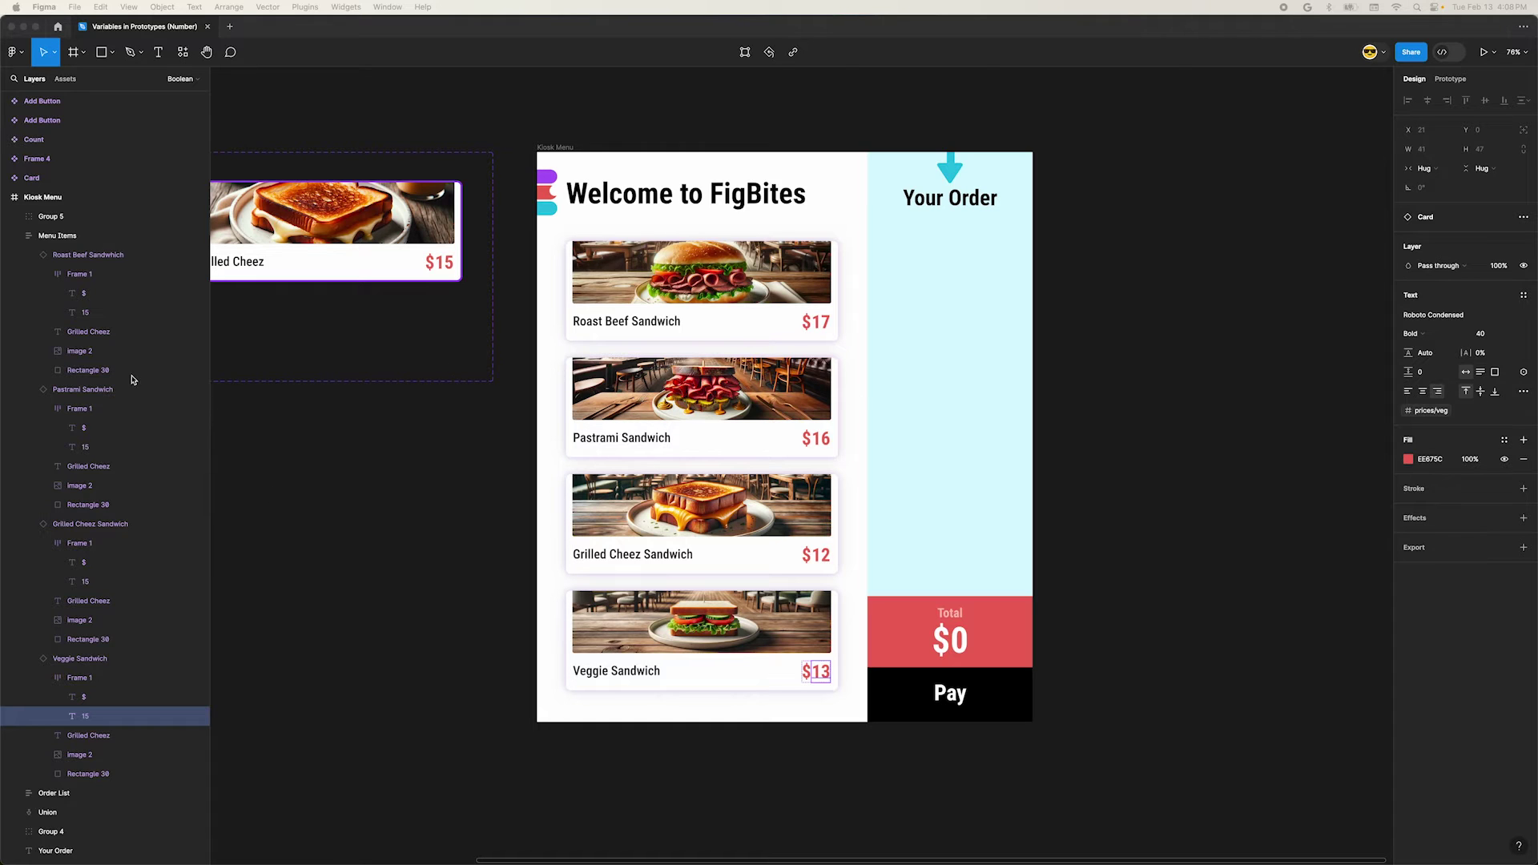
{"action": "left_click", "coordinate": [1524, 153]}
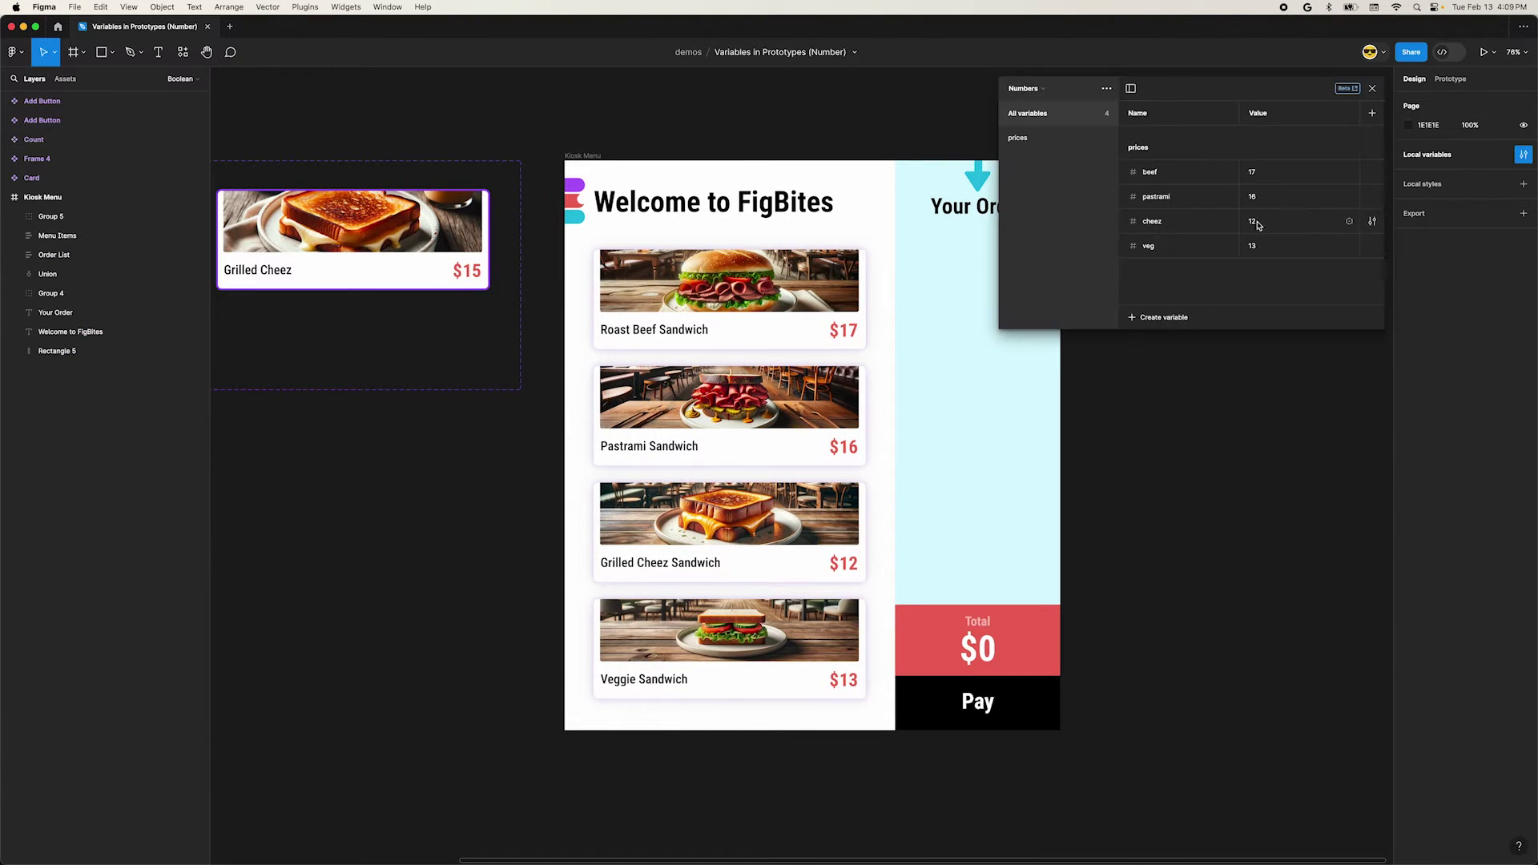
Create a number variable prices/total with value 0
{"action": "left_click", "coordinate": [1152, 319]}
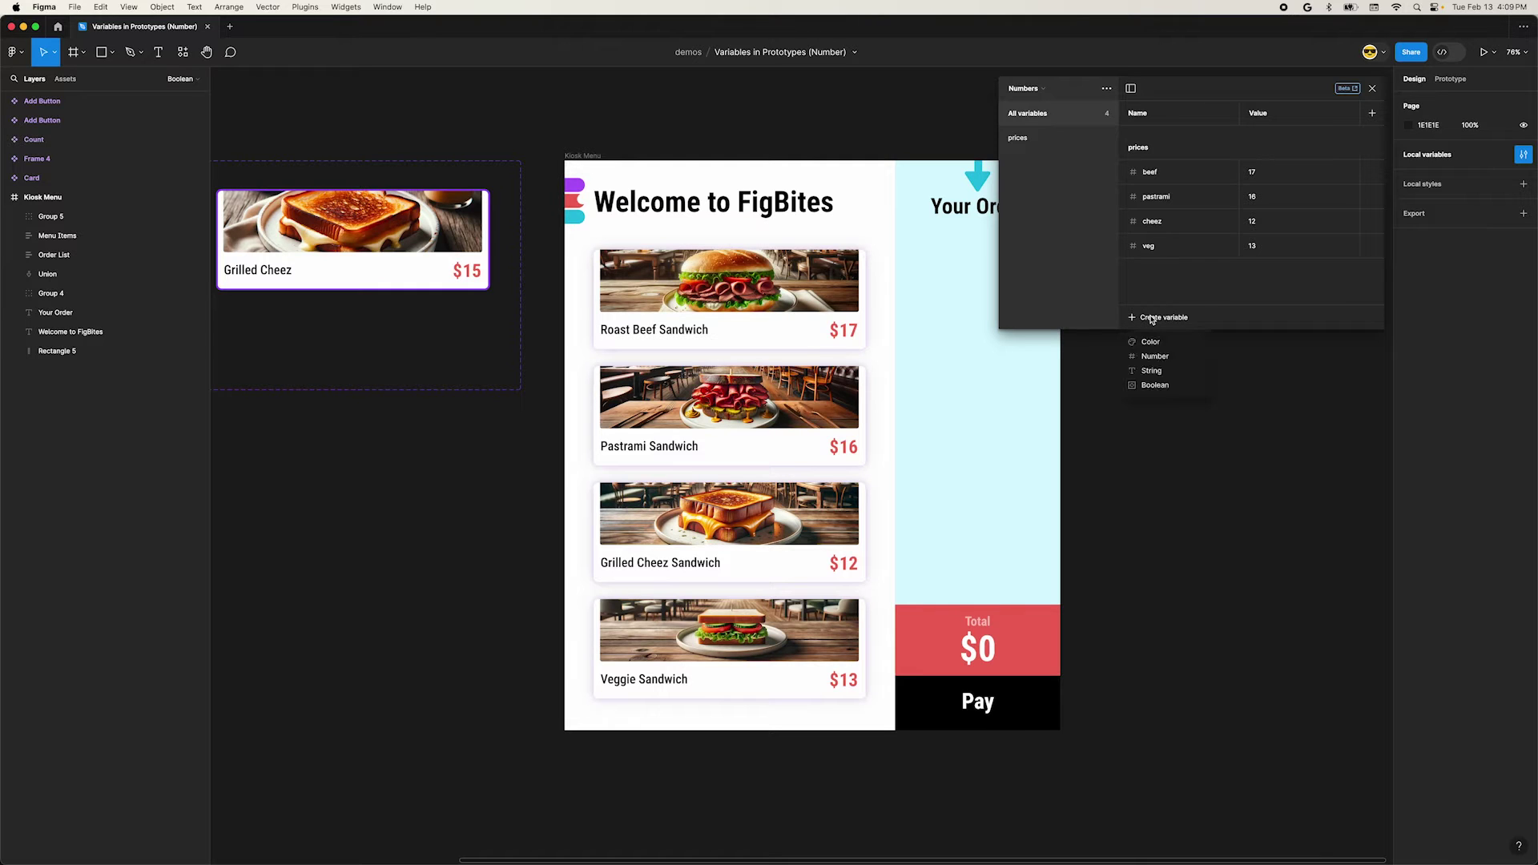
{"action": "left_click", "coordinate": [1157, 357]}
{"action": "type", "text": "prices/total"}
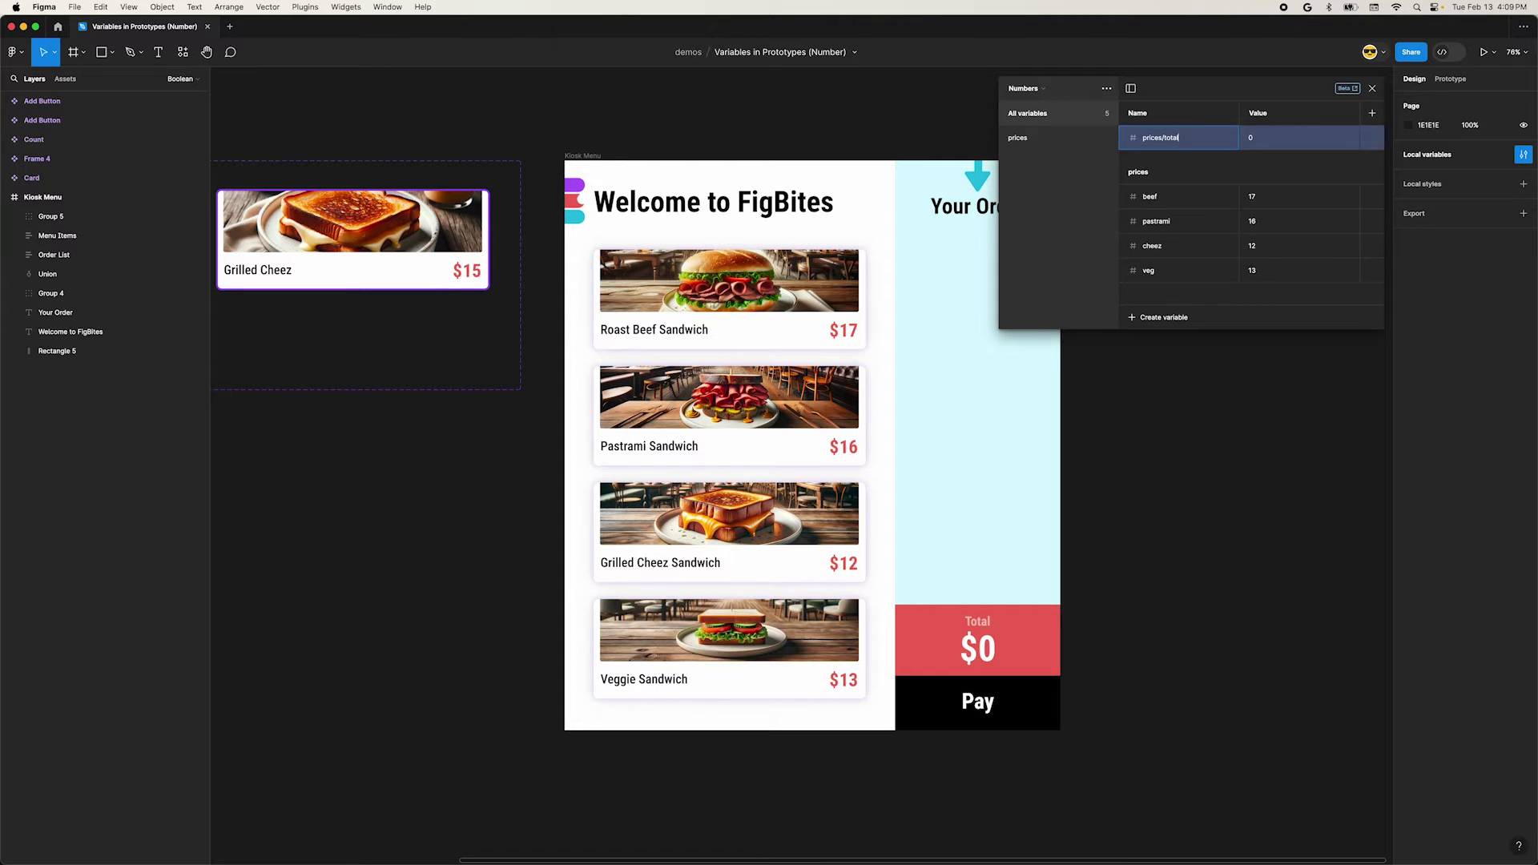
{"action": "key", "text": "Tab"}
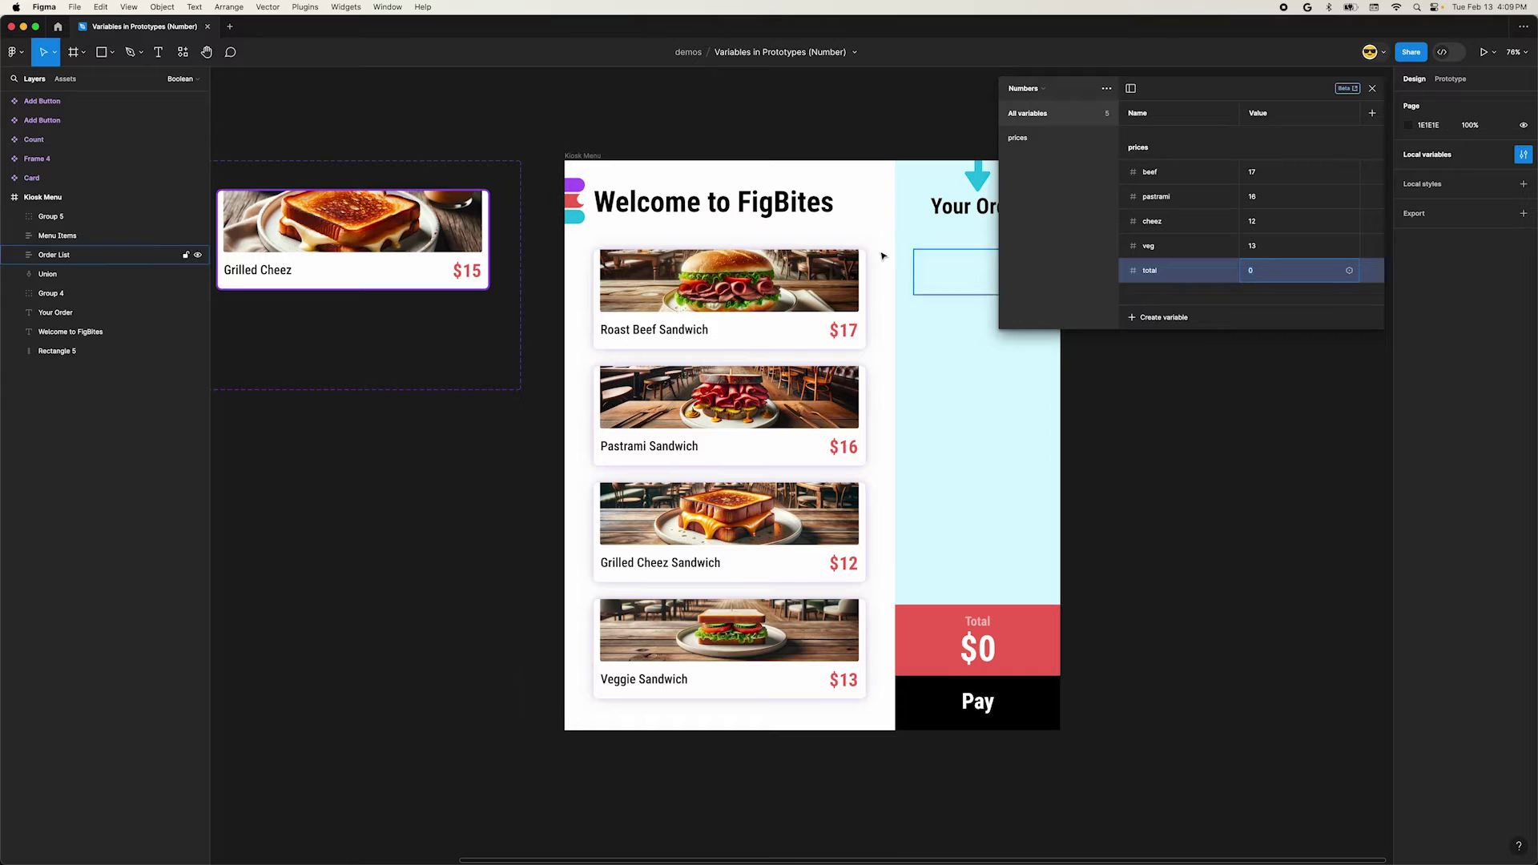
Bind the order's $0 total text to prices/total
{"action": "left_click", "coordinate": [983, 657], "text": "super"}
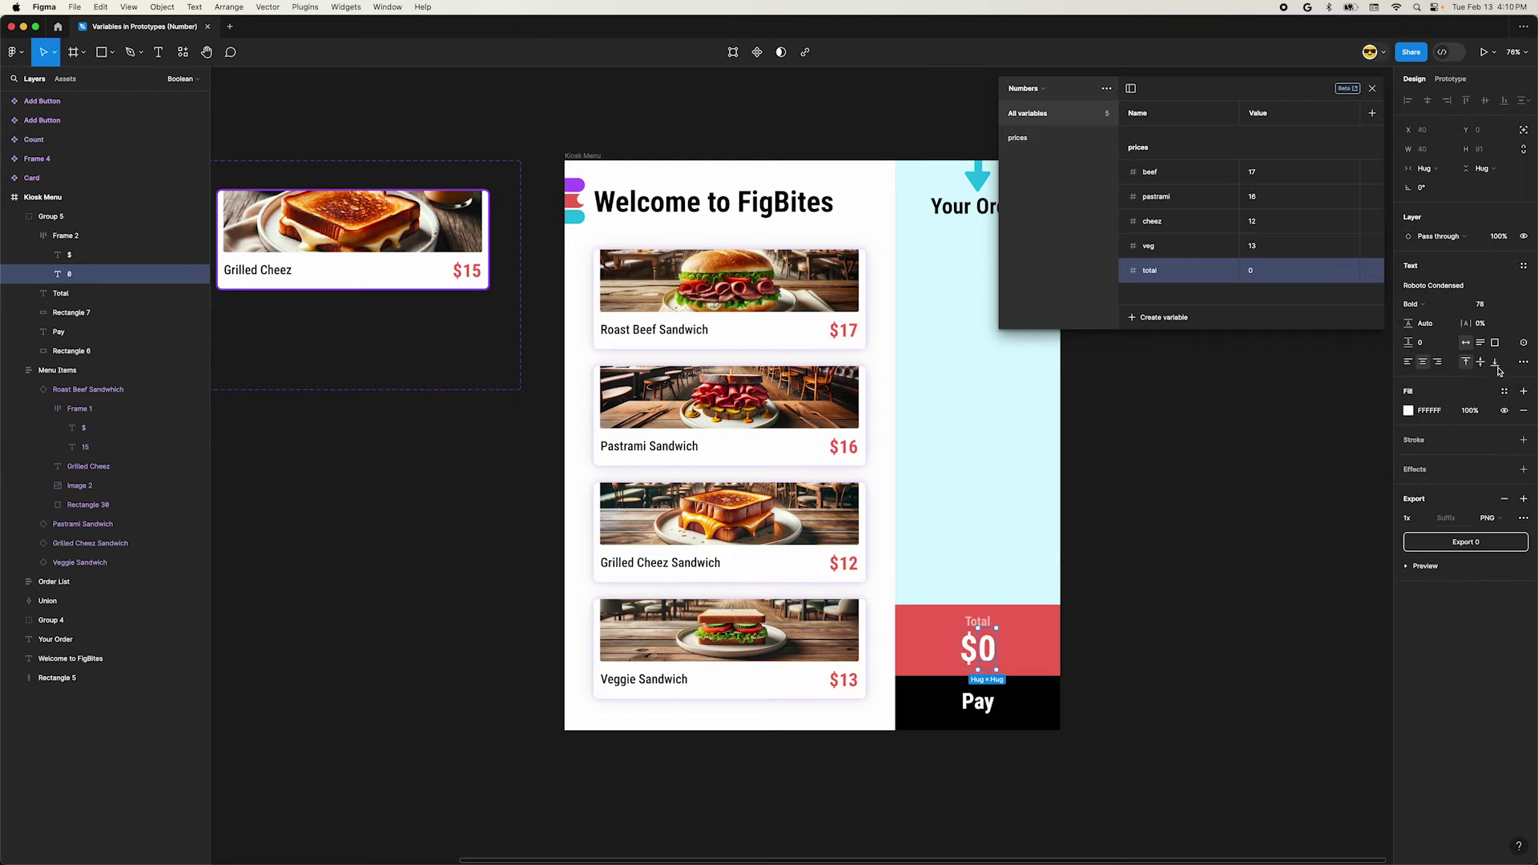
{"action": "left_click", "coordinate": [1521, 344]}
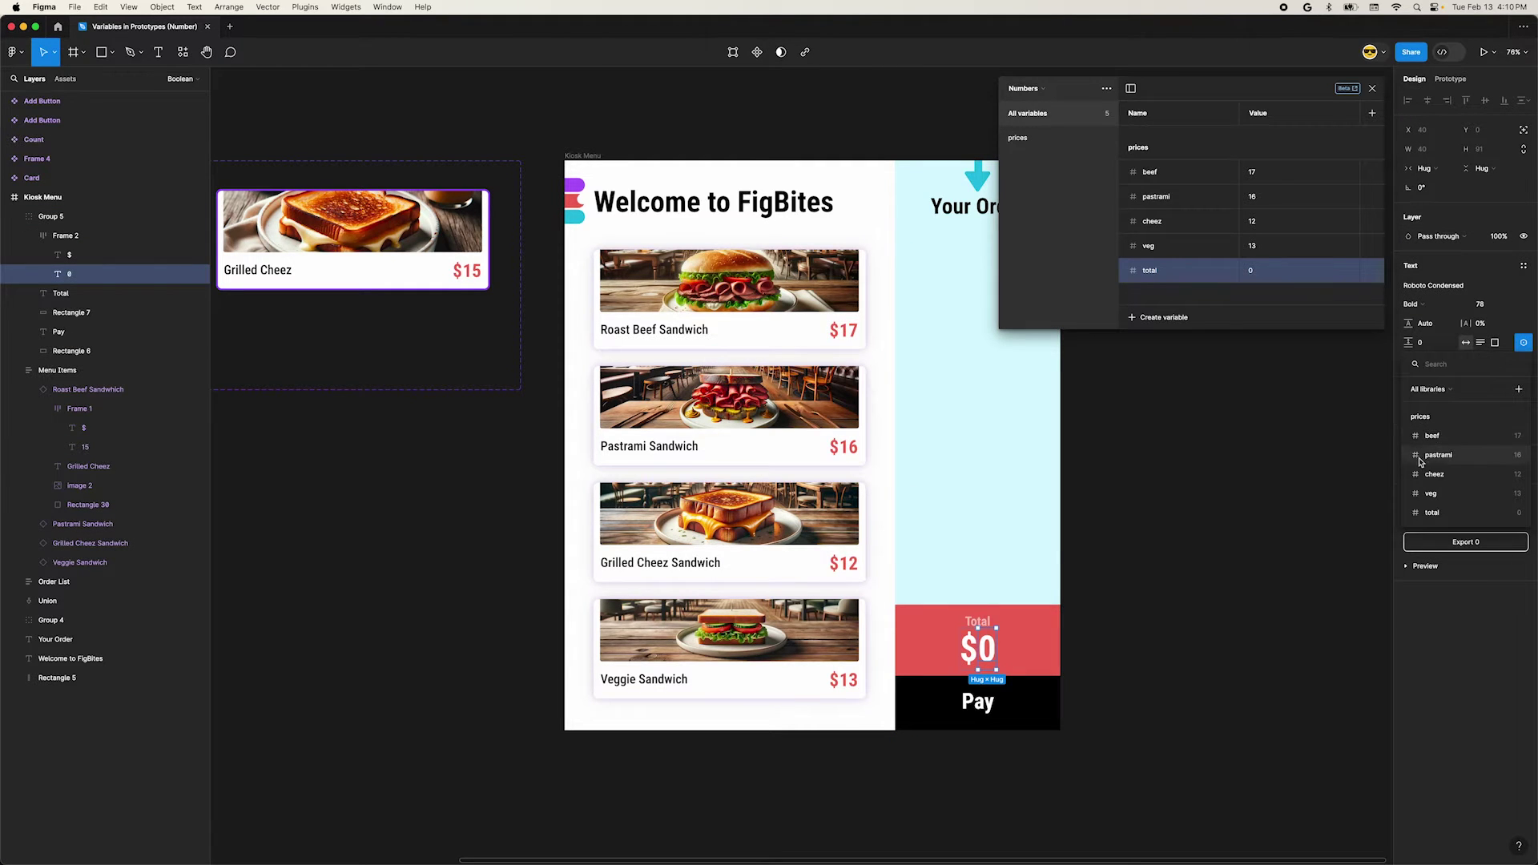
{"action": "left_click", "coordinate": [1442, 514]}
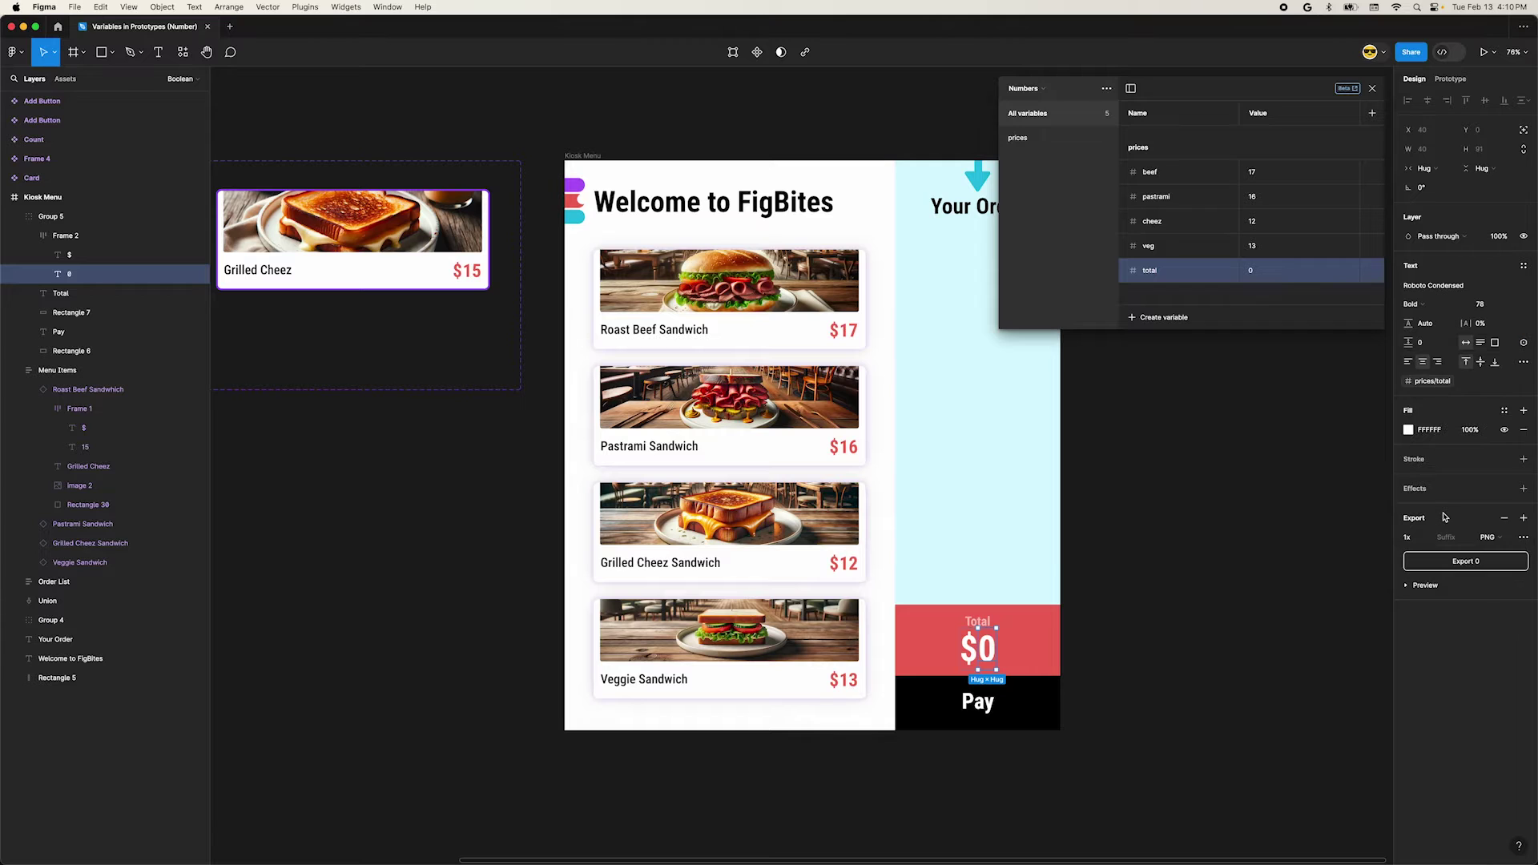
{"action": "left_click", "coordinate": [1373, 88]}
{"action": "left_click", "coordinate": [583, 156]}
{"action": "key", "text": "shift+space"}
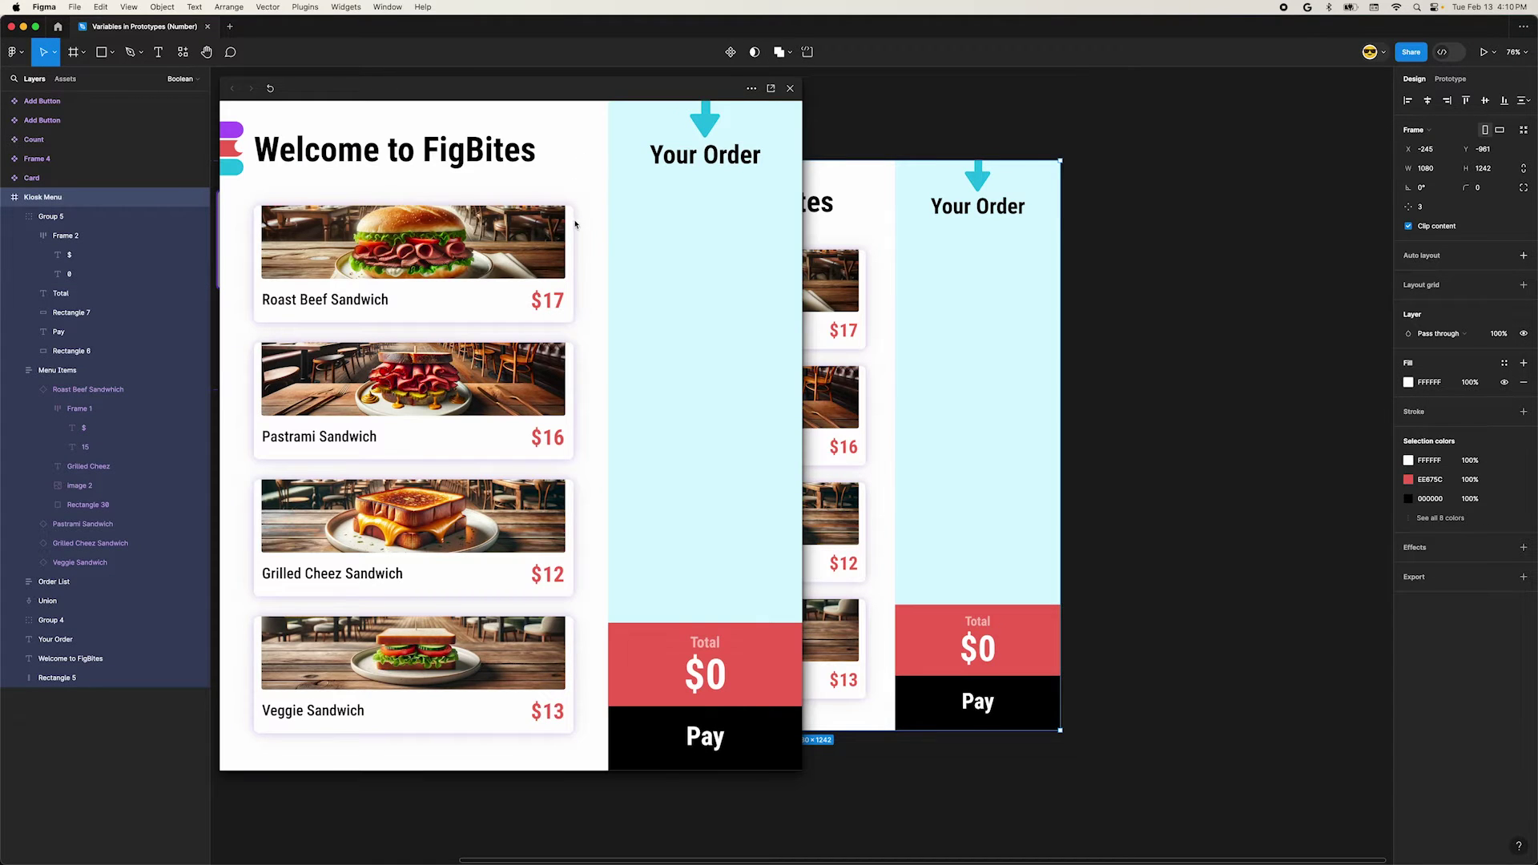
{"action": "left_click", "coordinate": [453, 244]}
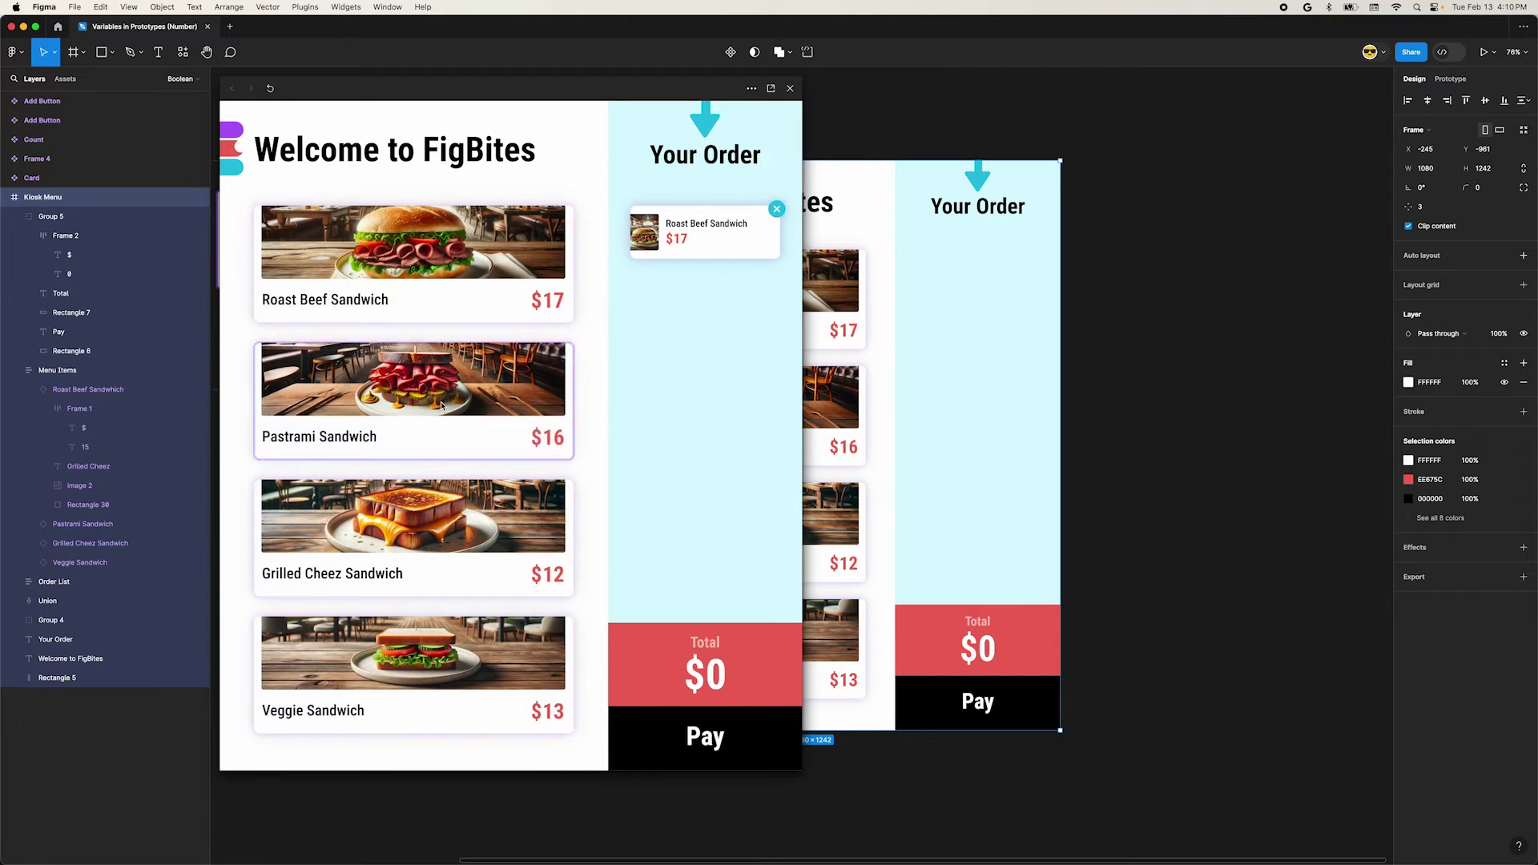
{"action": "left_click", "coordinate": [442, 405]}
{"action": "left_click", "coordinate": [449, 521]}
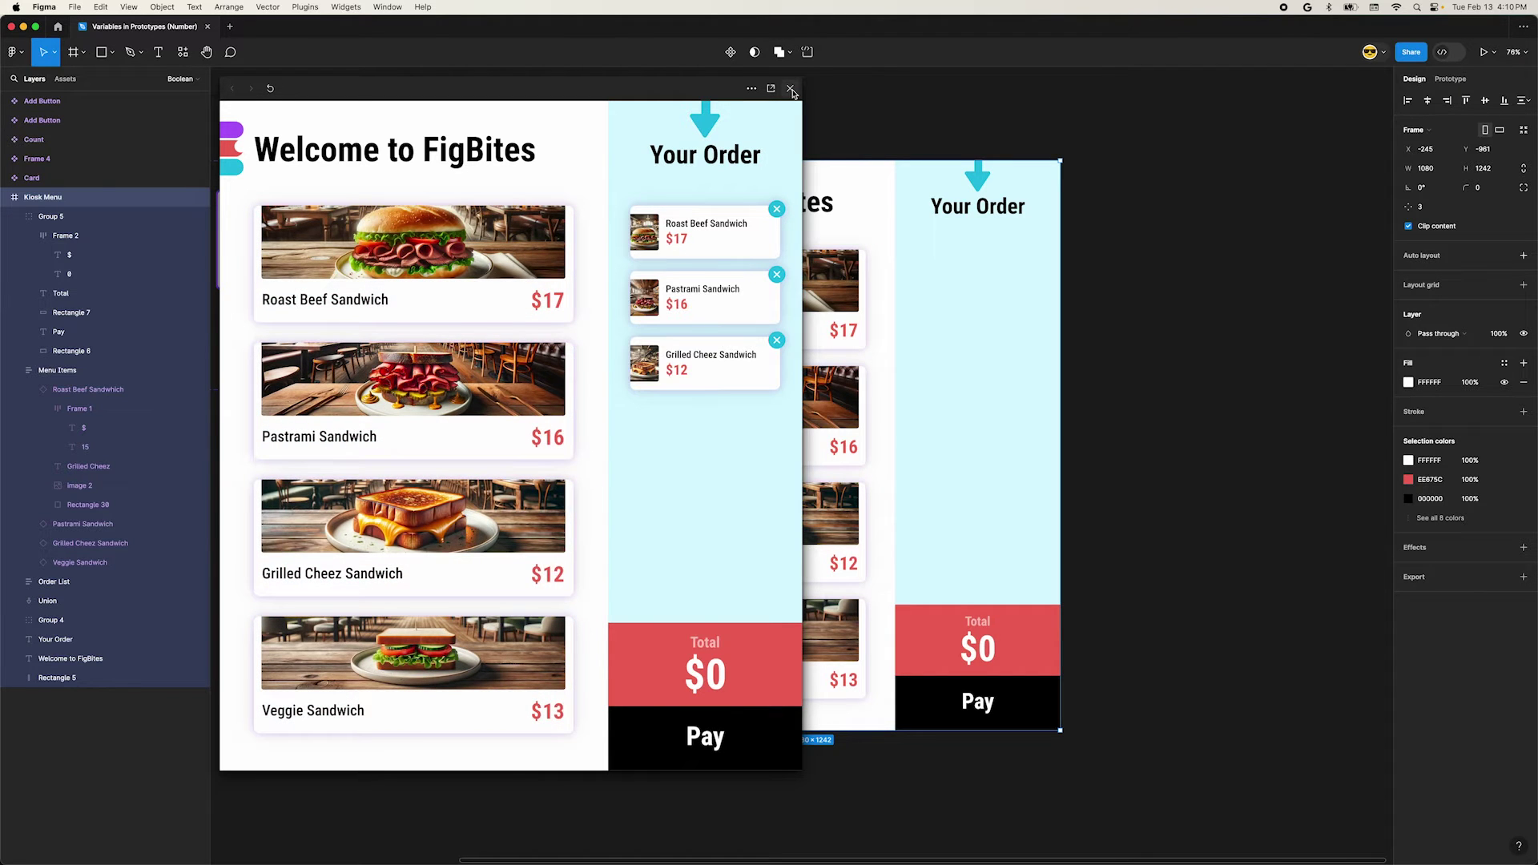
{"action": "left_click", "coordinate": [791, 89]}
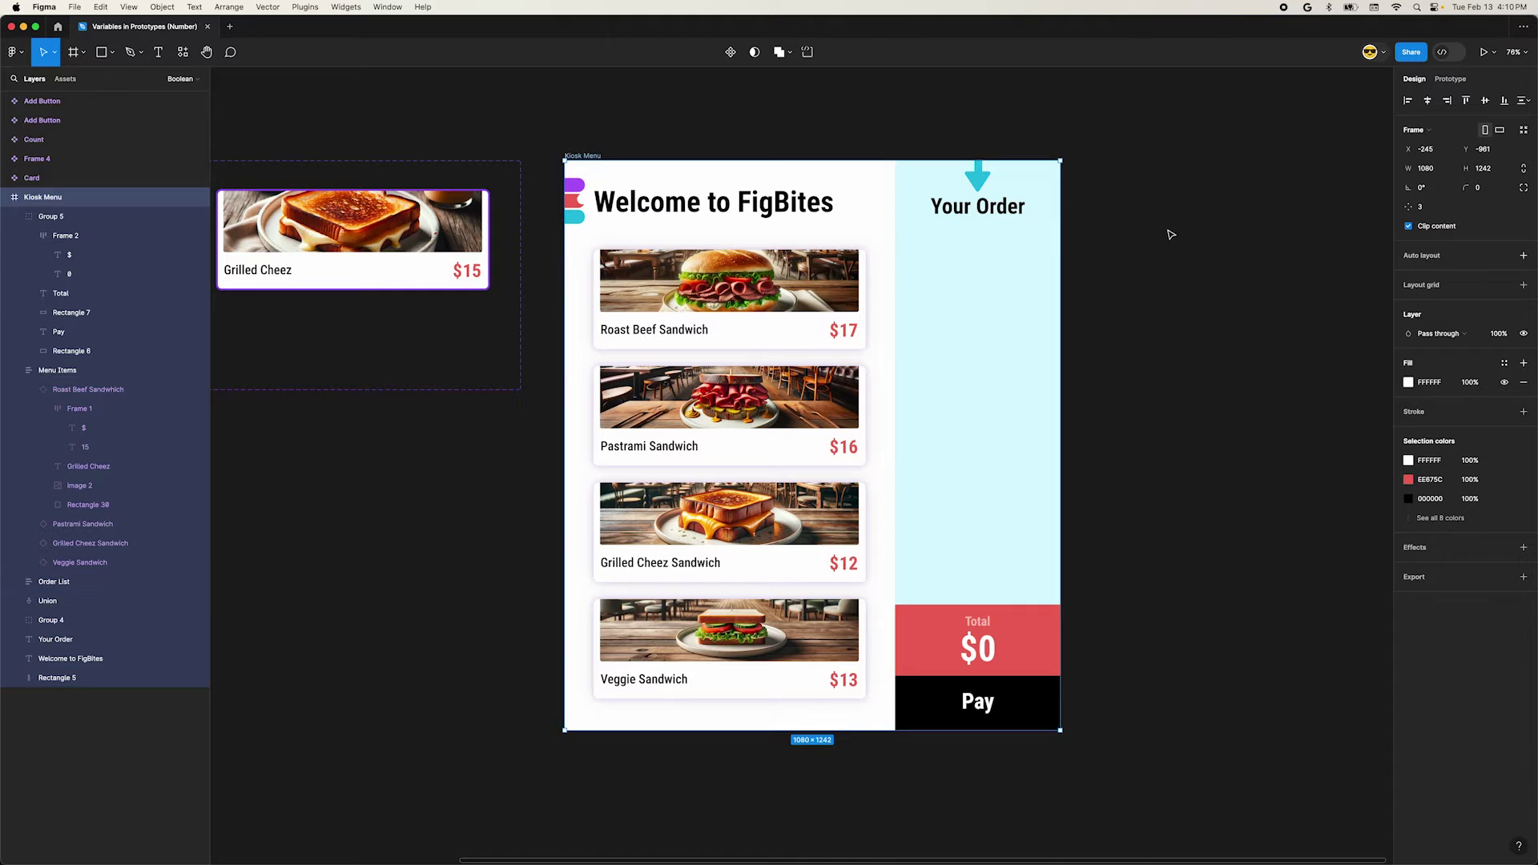
Give the Roast Beef card's click a Set variable action: prices/total = total + beef, then preview
{"action": "left_click", "coordinate": [1450, 79]}
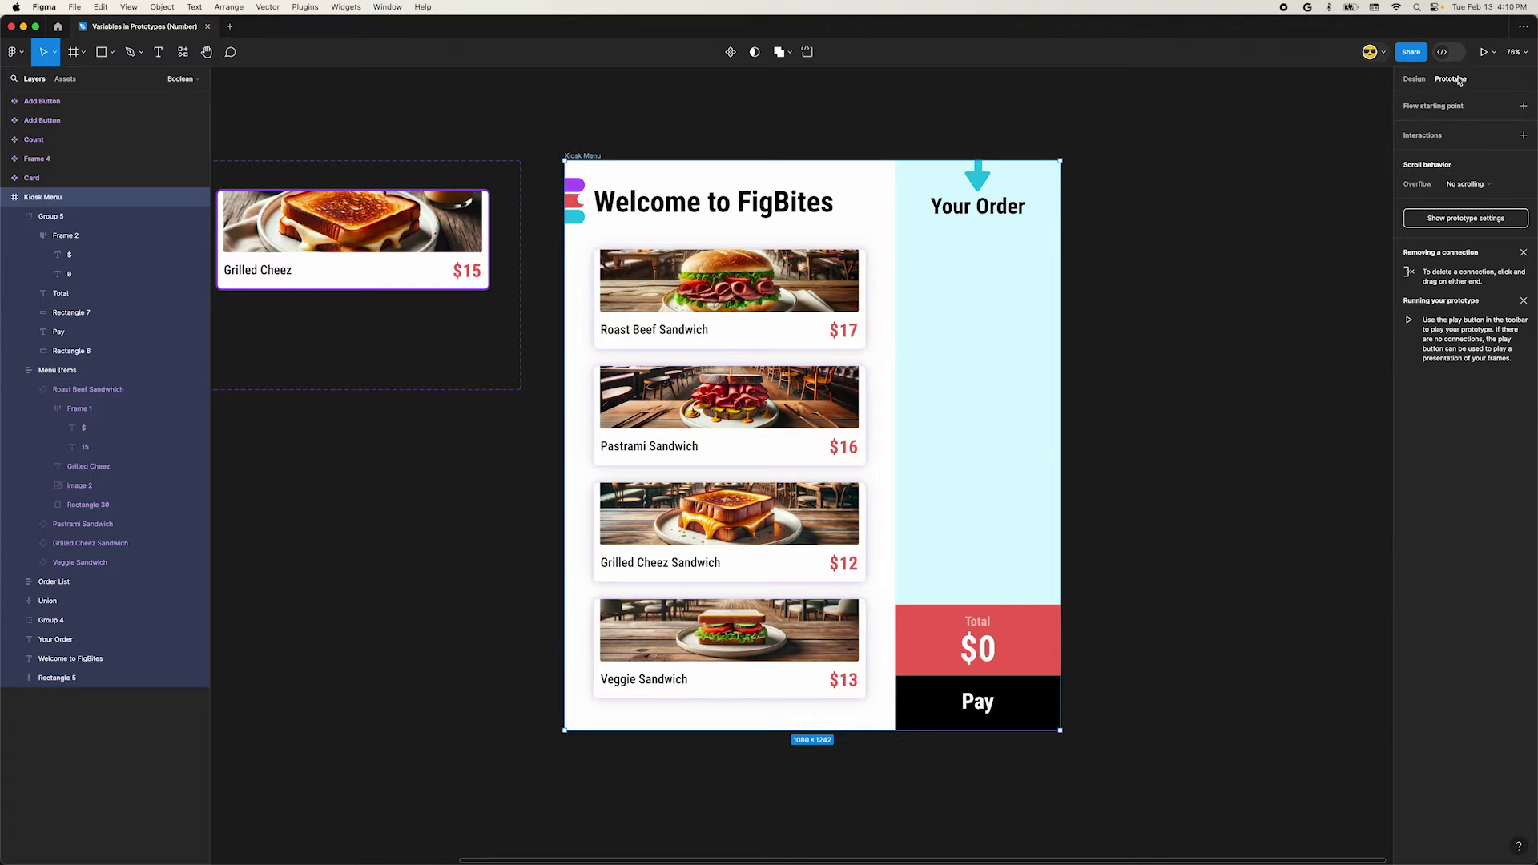
{"action": "left_click", "coordinate": [843, 308]}
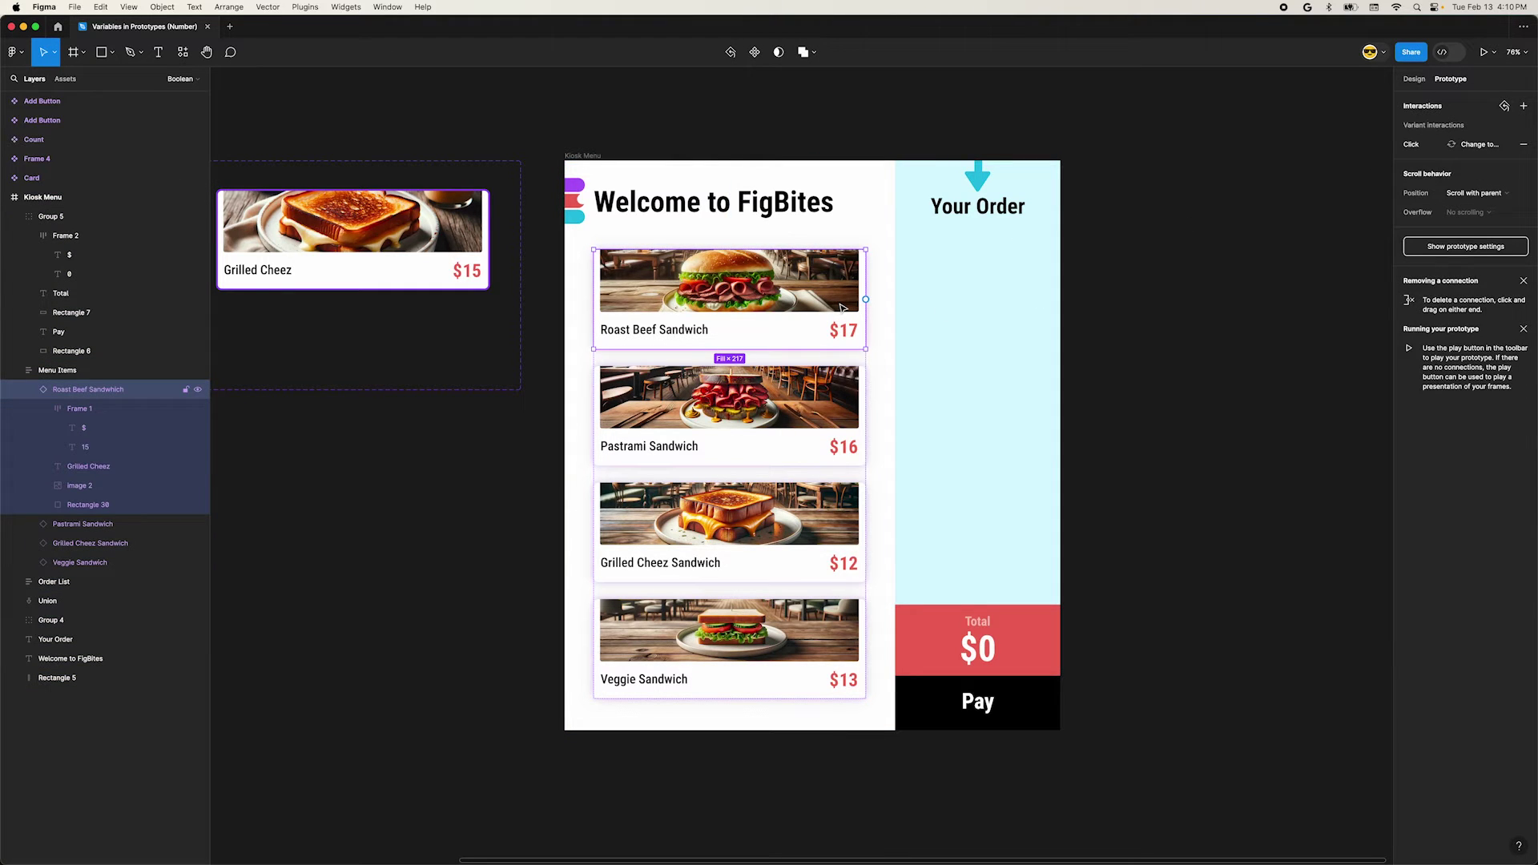
{"action": "left_click", "coordinate": [1423, 146]}
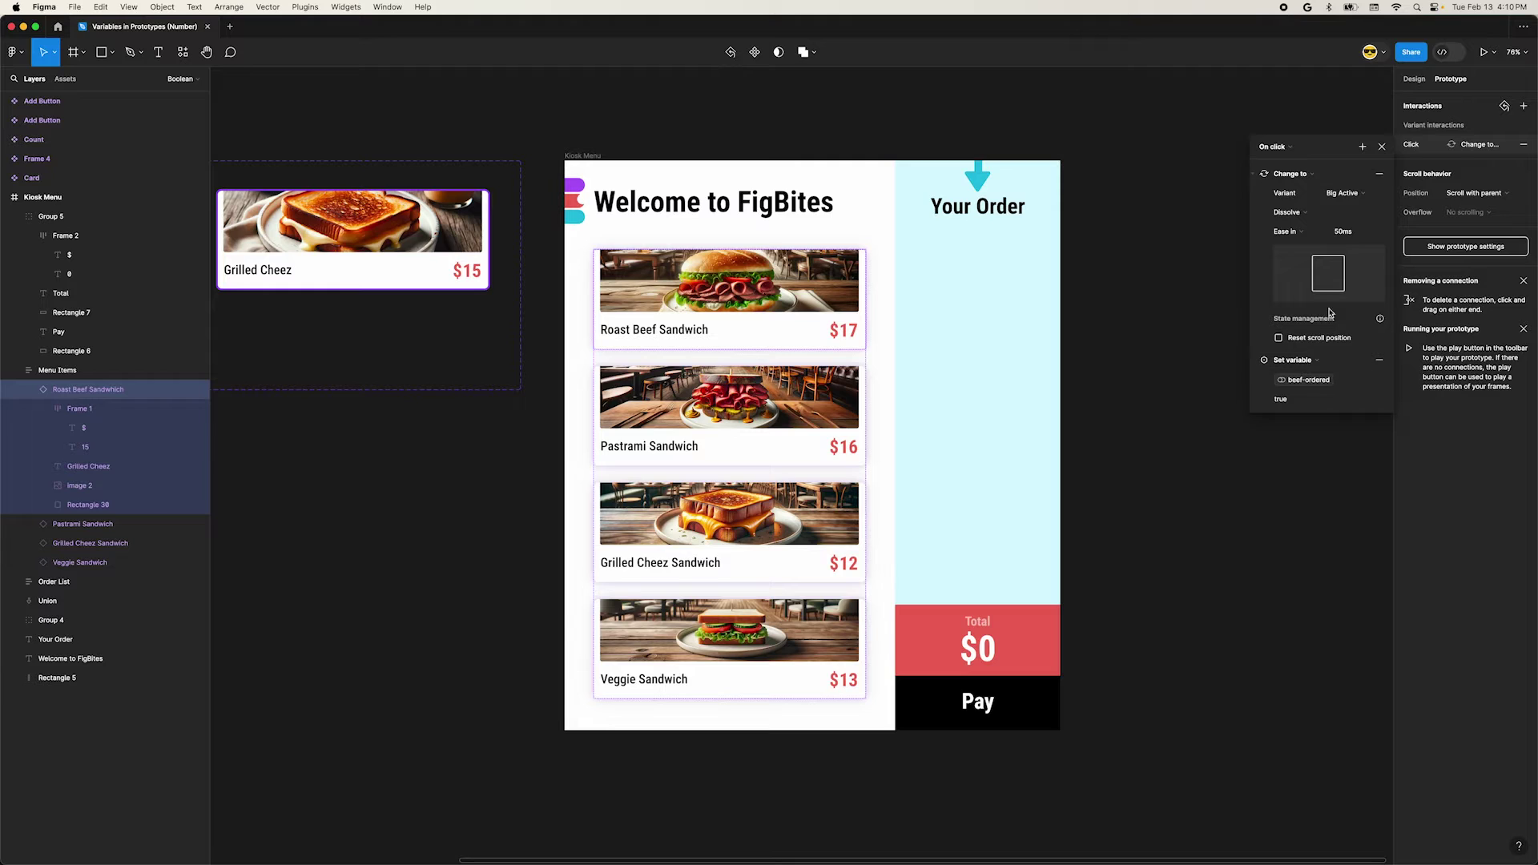
{"action": "left_click", "coordinate": [1365, 148]}
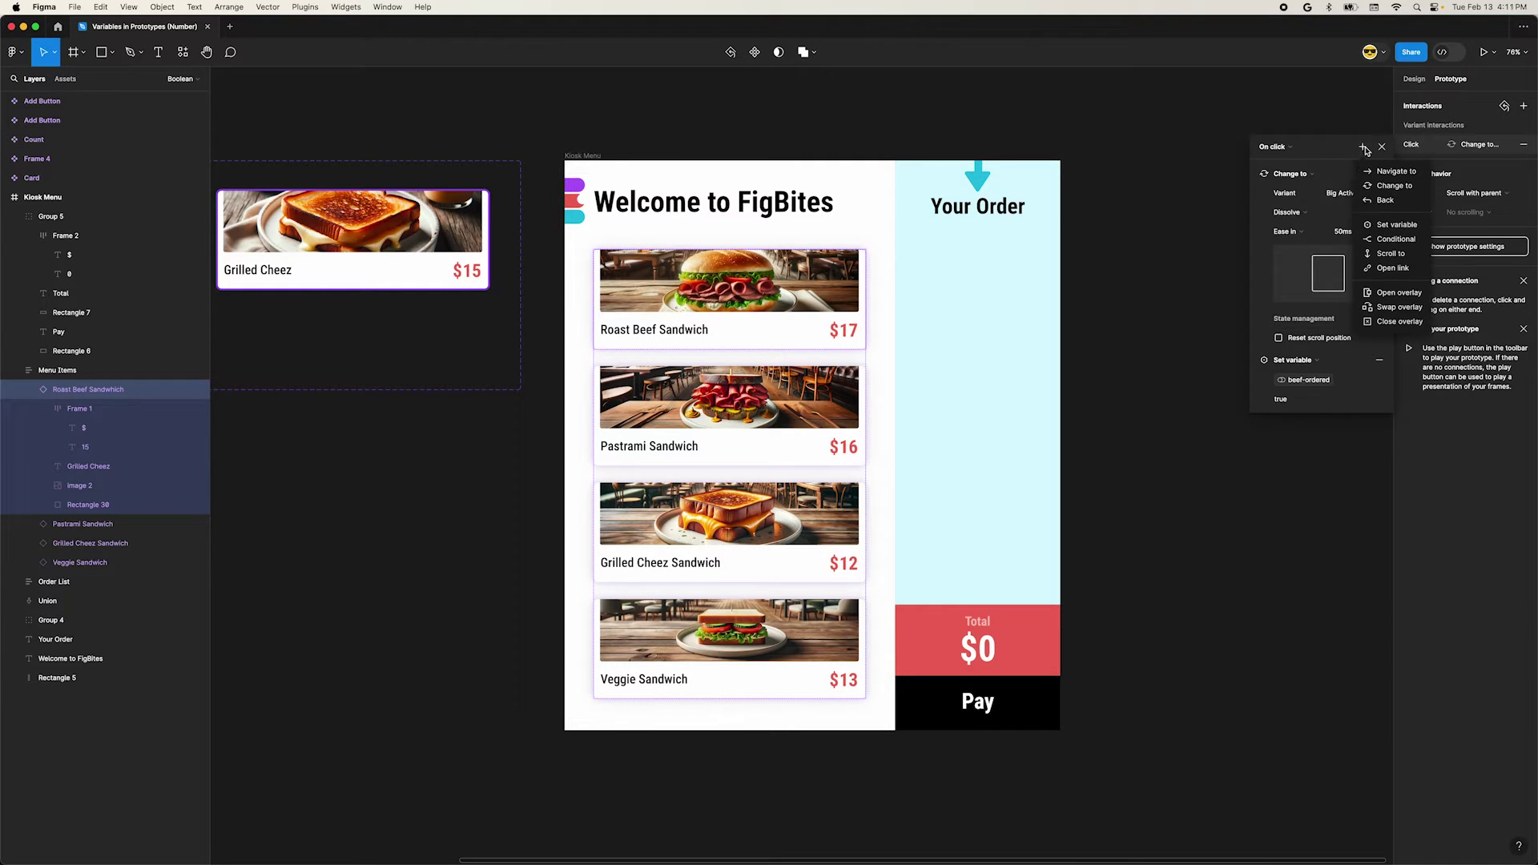
{"action": "left_click", "coordinate": [1371, 224]}
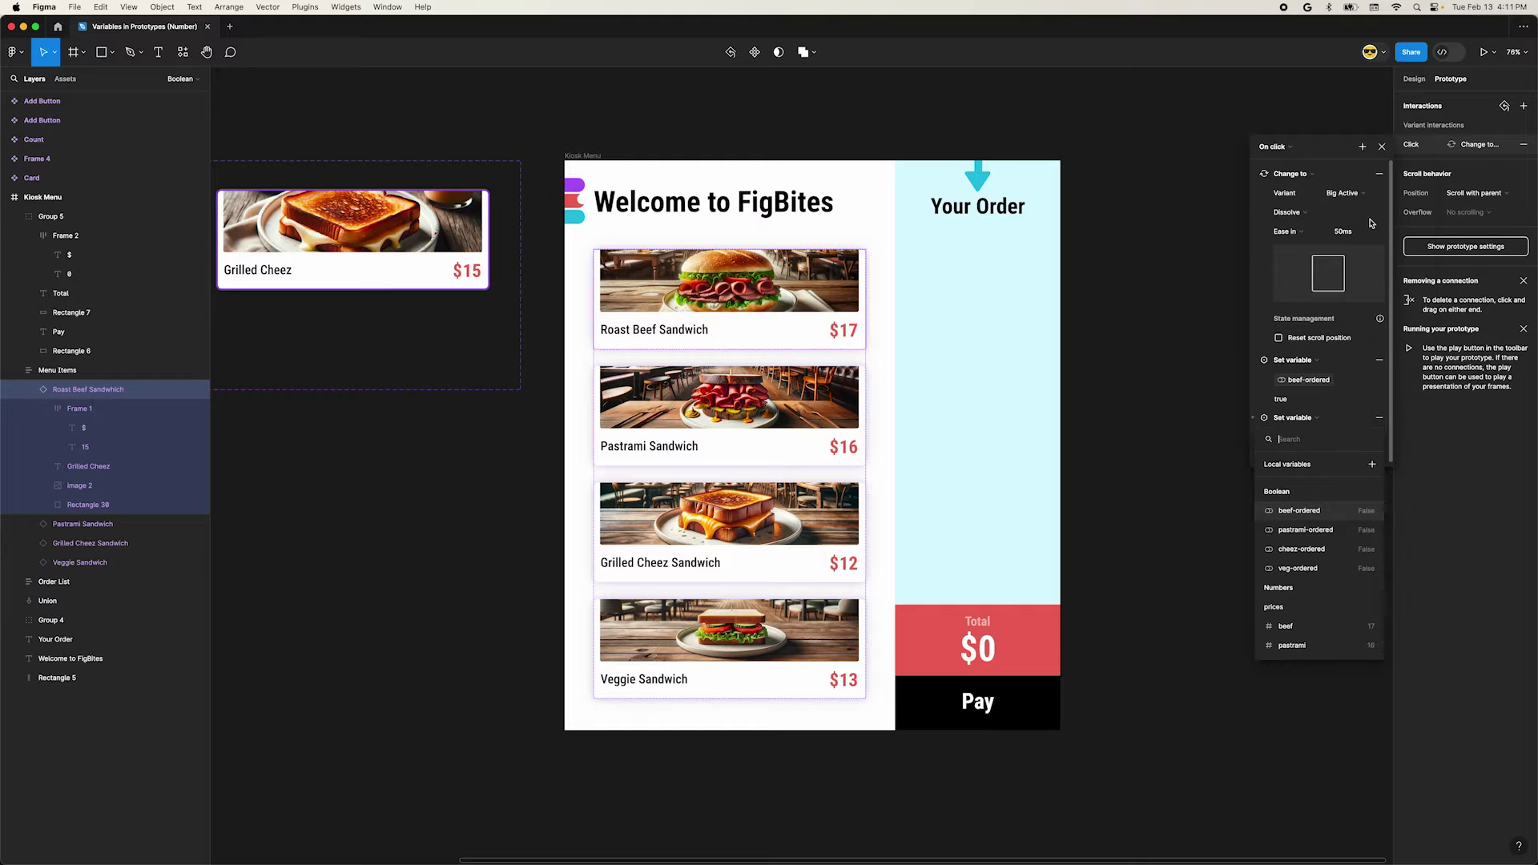
{"action": "scroll", "coordinate": [1290, 633], "scroll_direction": "down", "scroll_amount": 3}
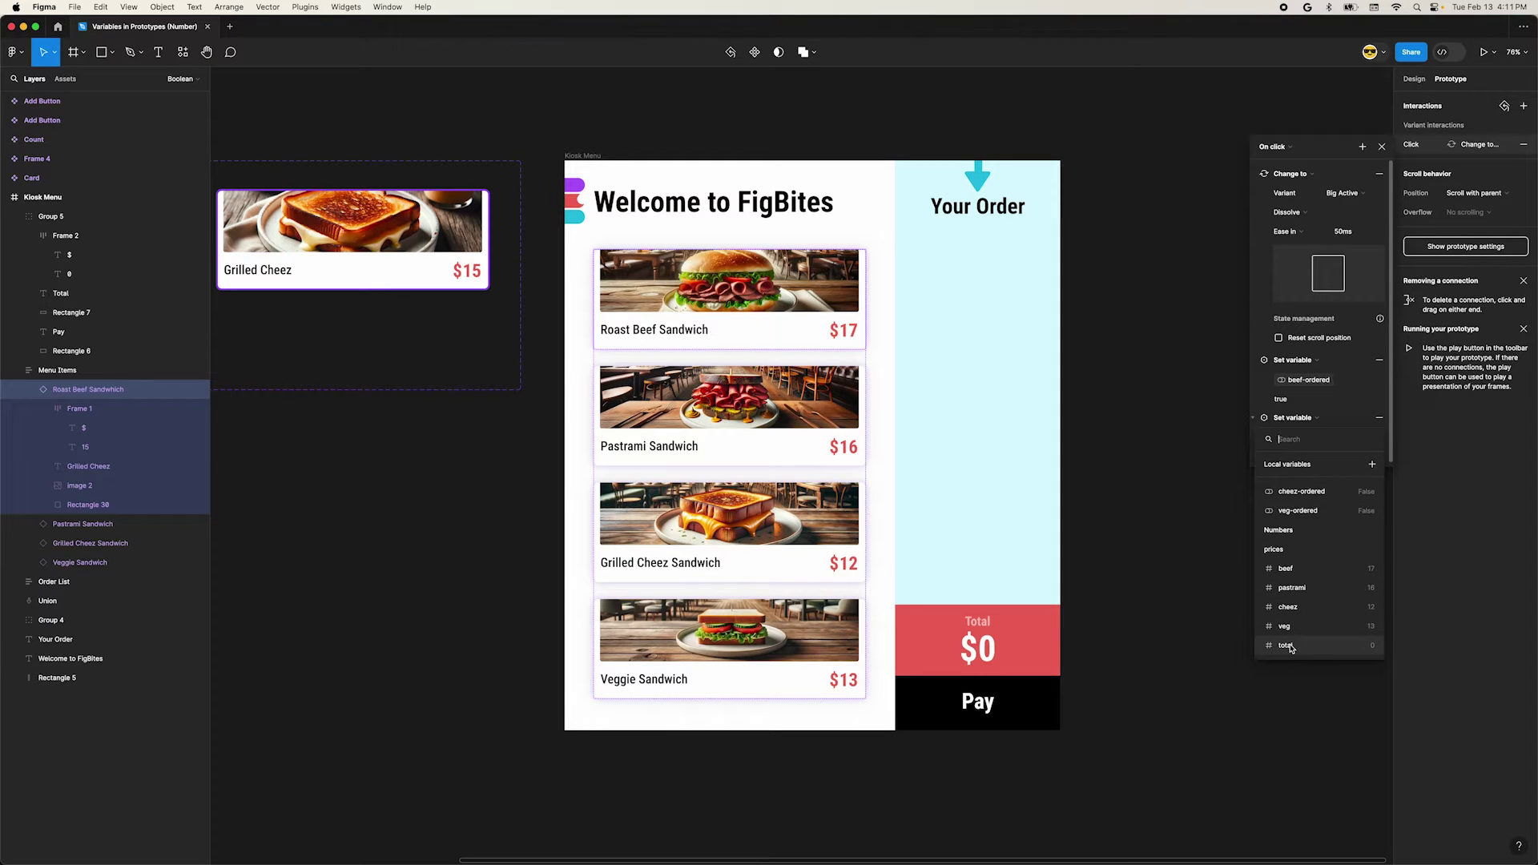
{"action": "left_click", "coordinate": [1291, 648]}
{"action": "left_click", "coordinate": [1296, 609]}
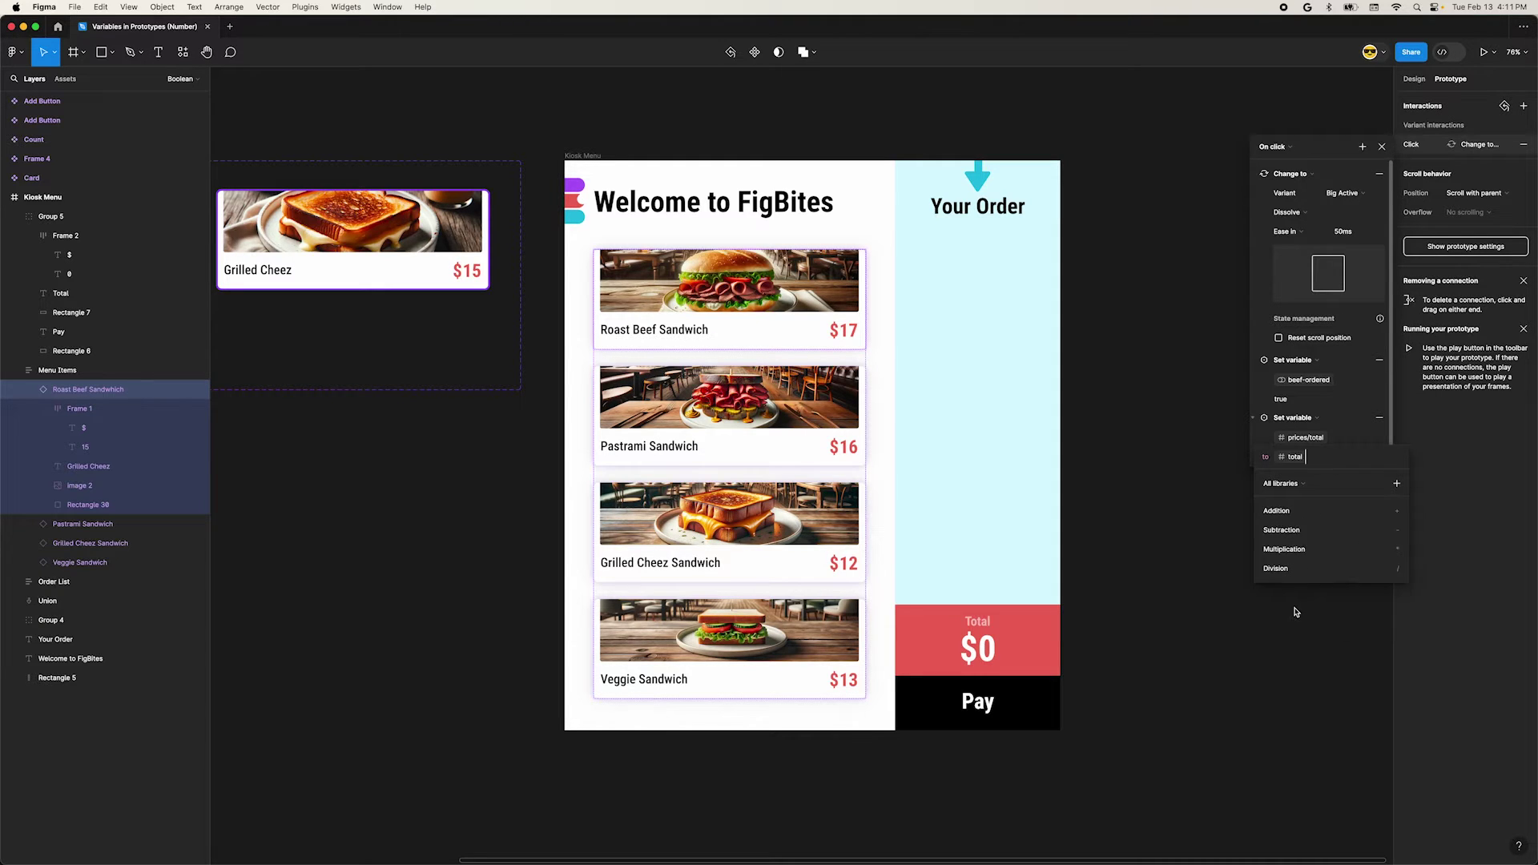
{"action": "type", "text": "+"}
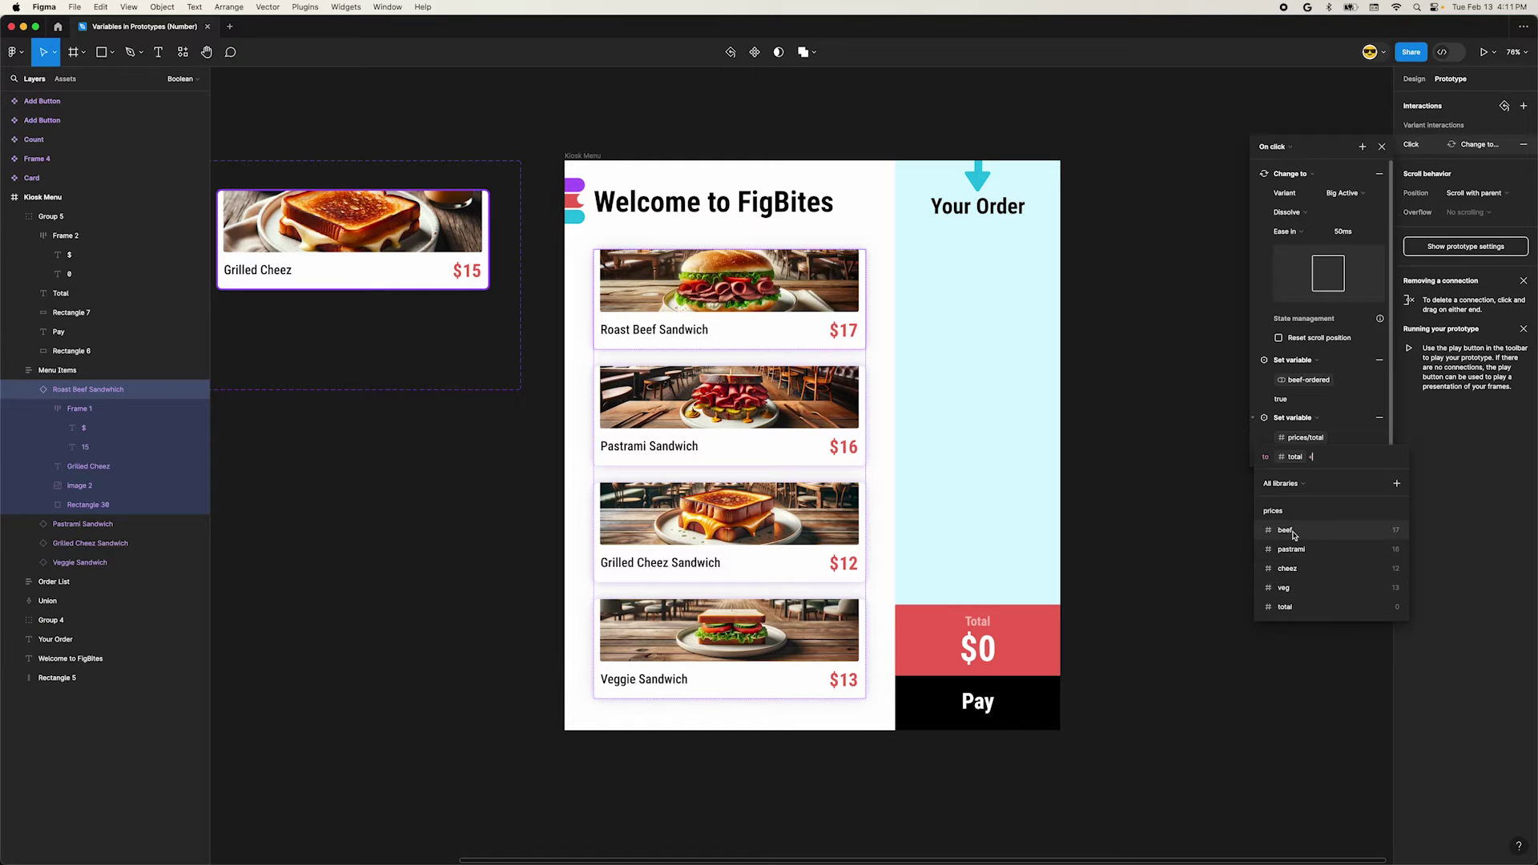
{"action": "left_click", "coordinate": [1287, 530]}
{"action": "left_click", "coordinate": [577, 156]}
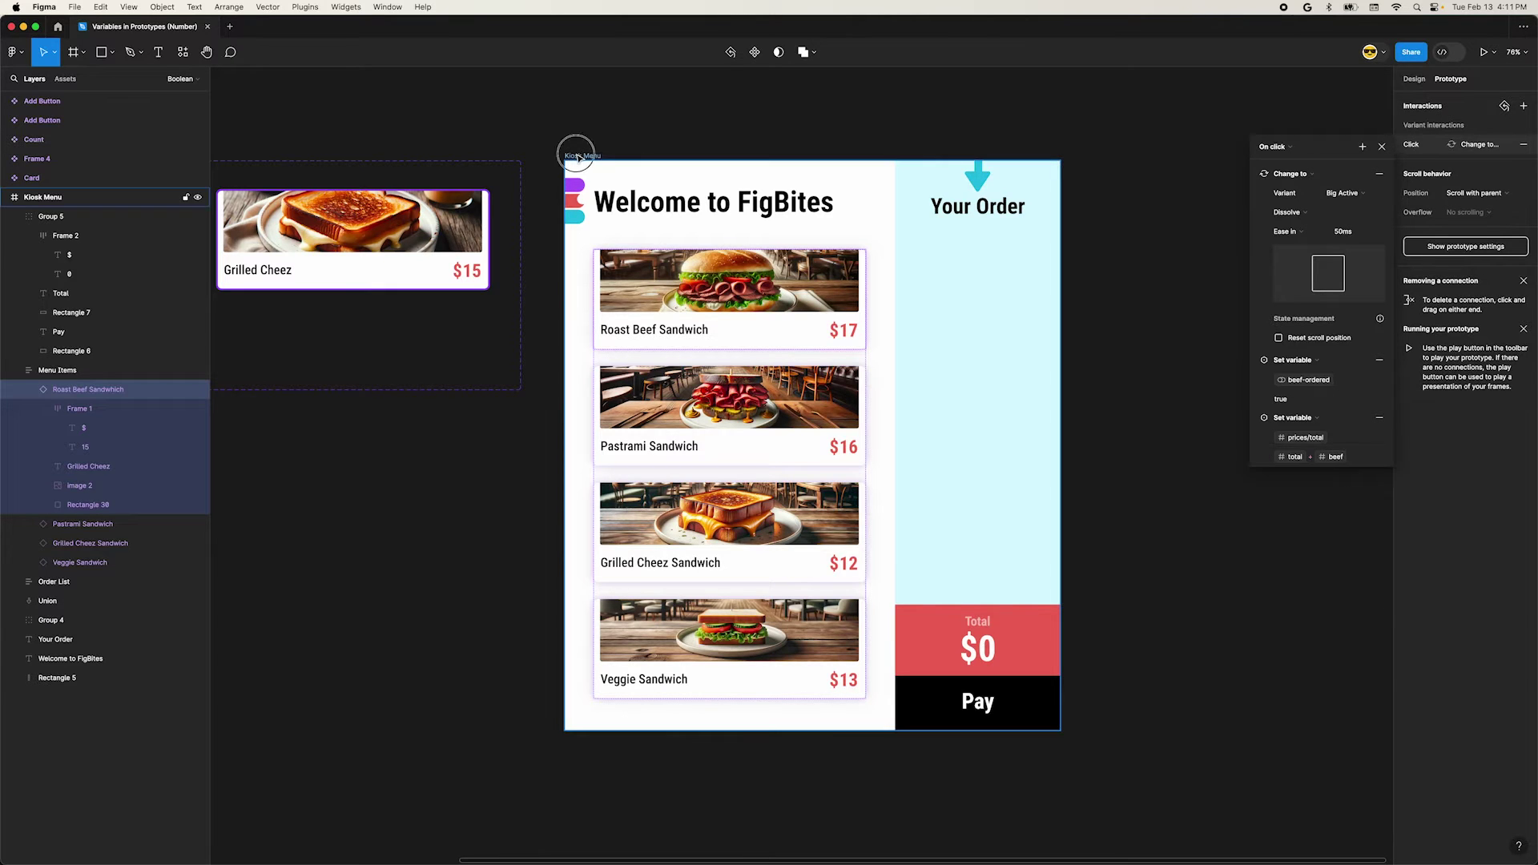
{"action": "key", "text": "shift+space"}
Add Roast Beef four times in the preview, raising the total to $68, then close it
{"action": "left_click", "coordinate": [493, 278]}
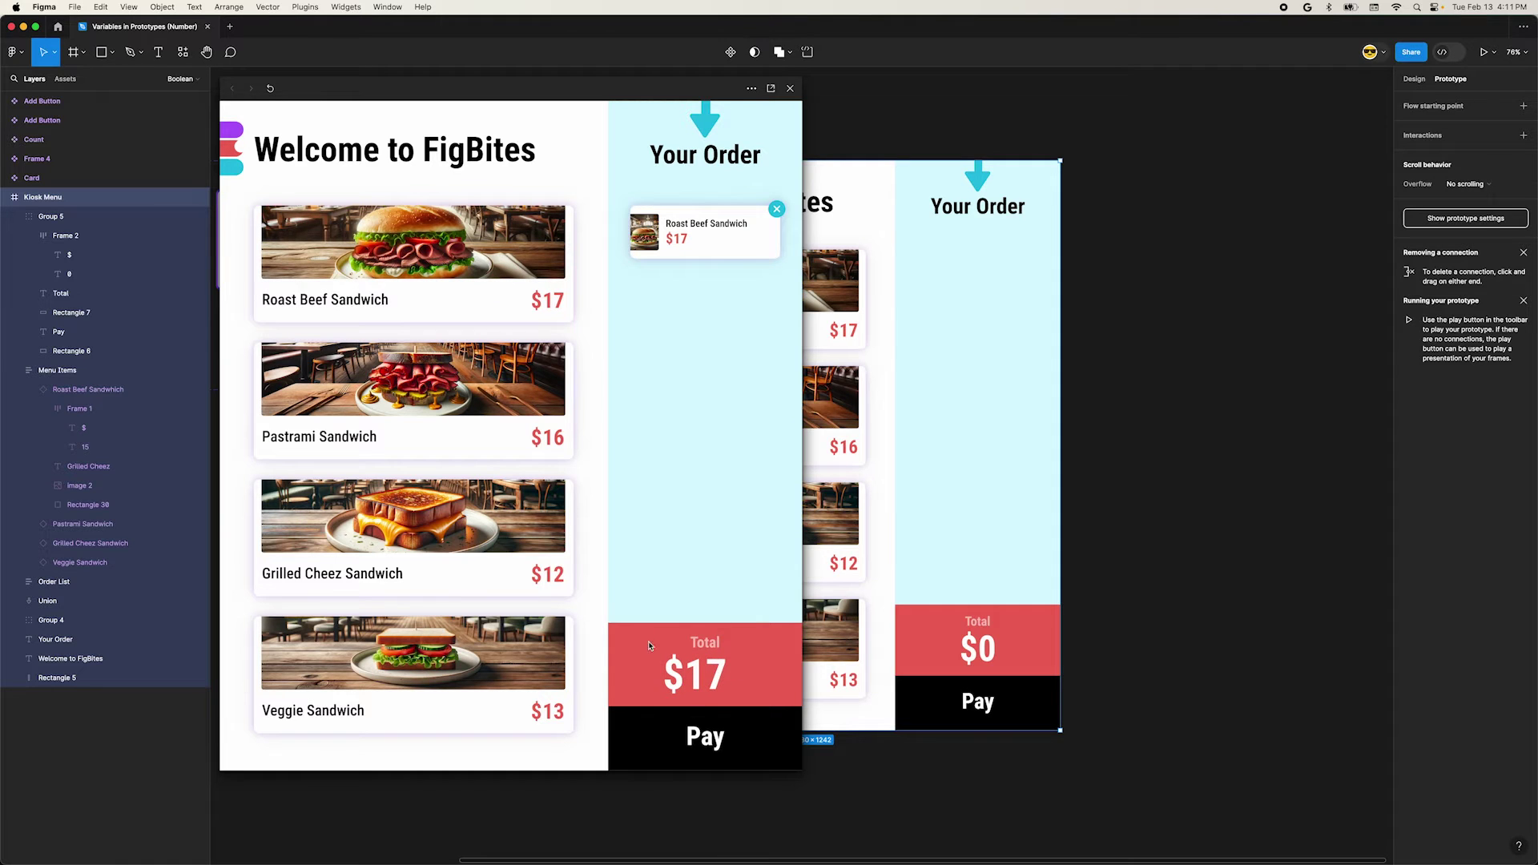
{"action": "left_click", "coordinate": [443, 251]}
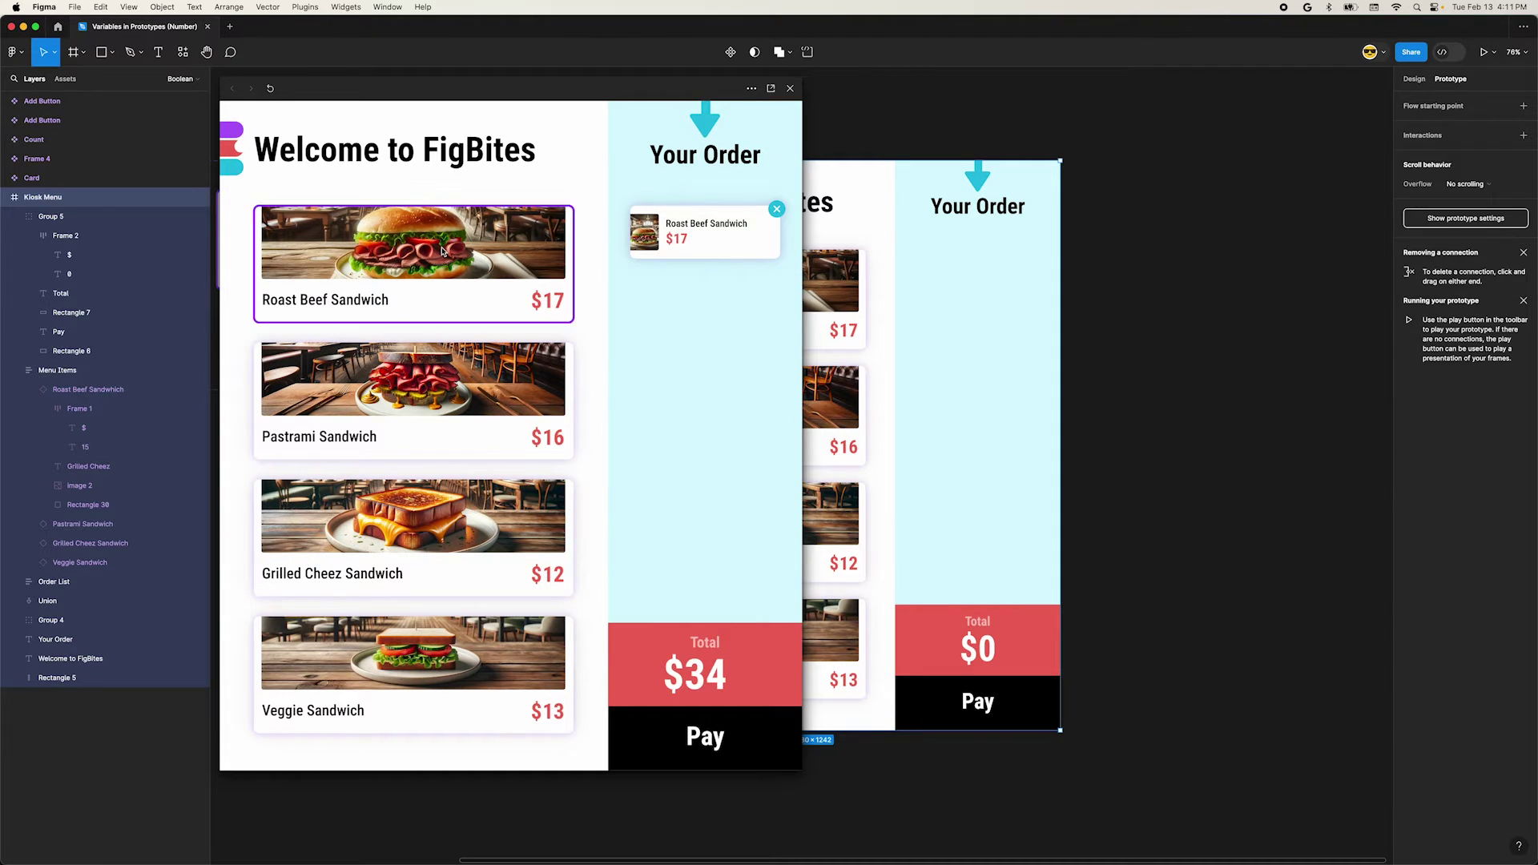
{"action": "left_click", "coordinate": [443, 251]}
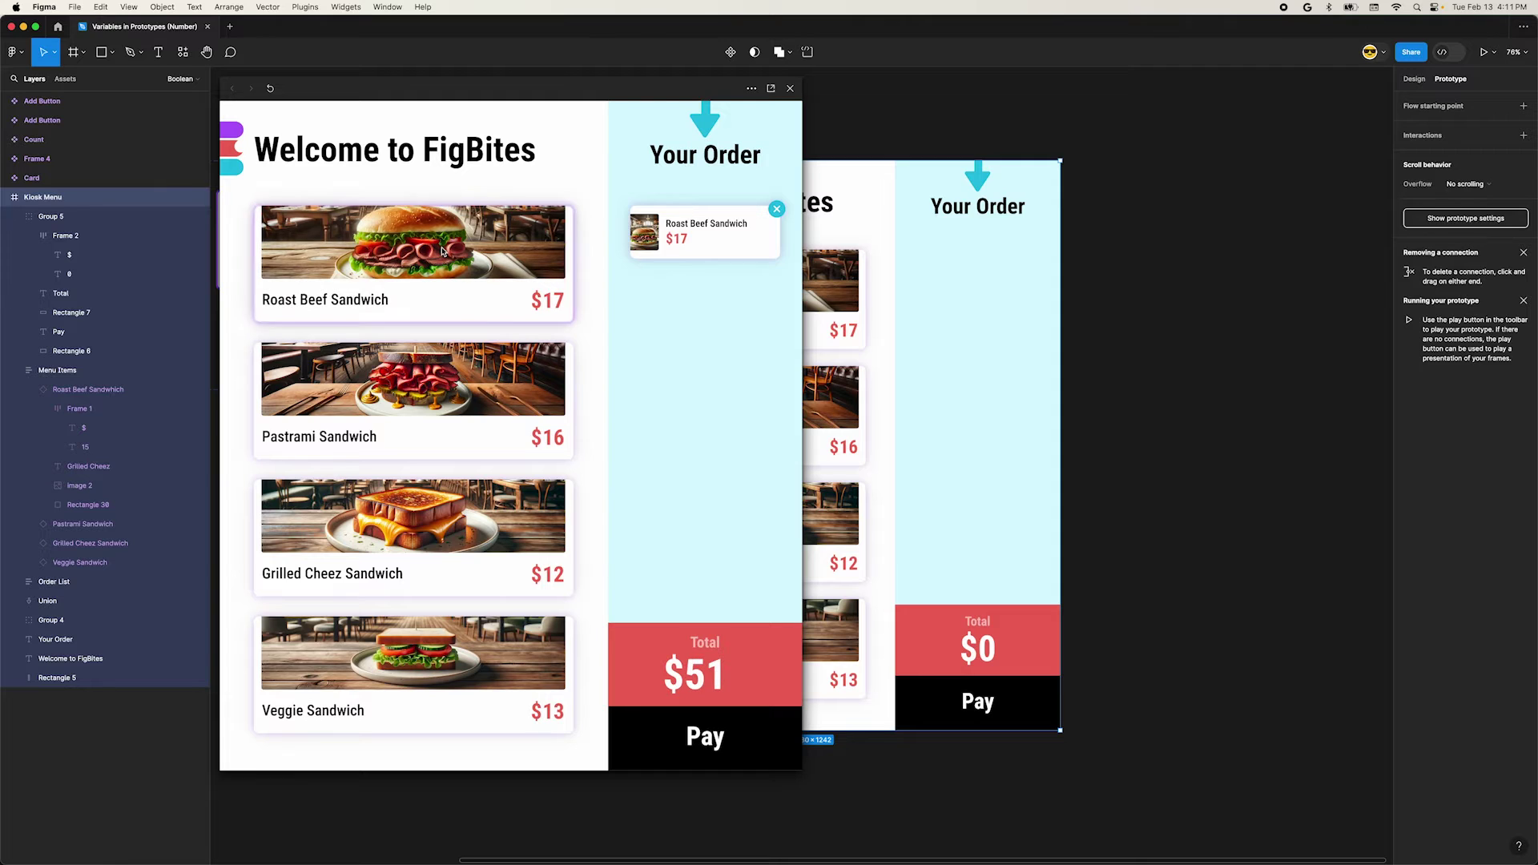
{"action": "left_click", "coordinate": [443, 251]}
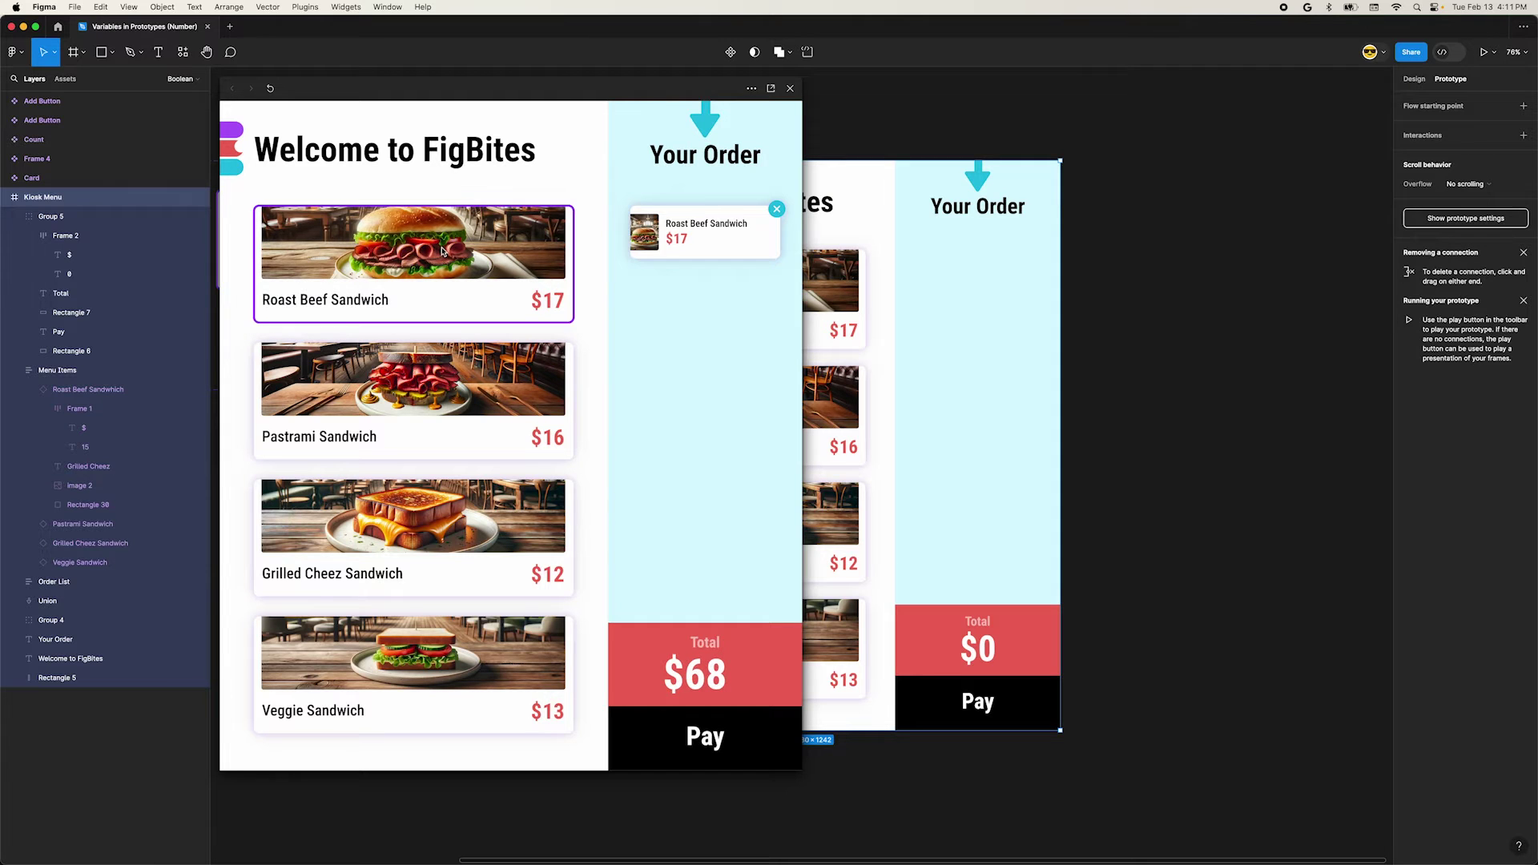
{"action": "left_click", "coordinate": [790, 89]}
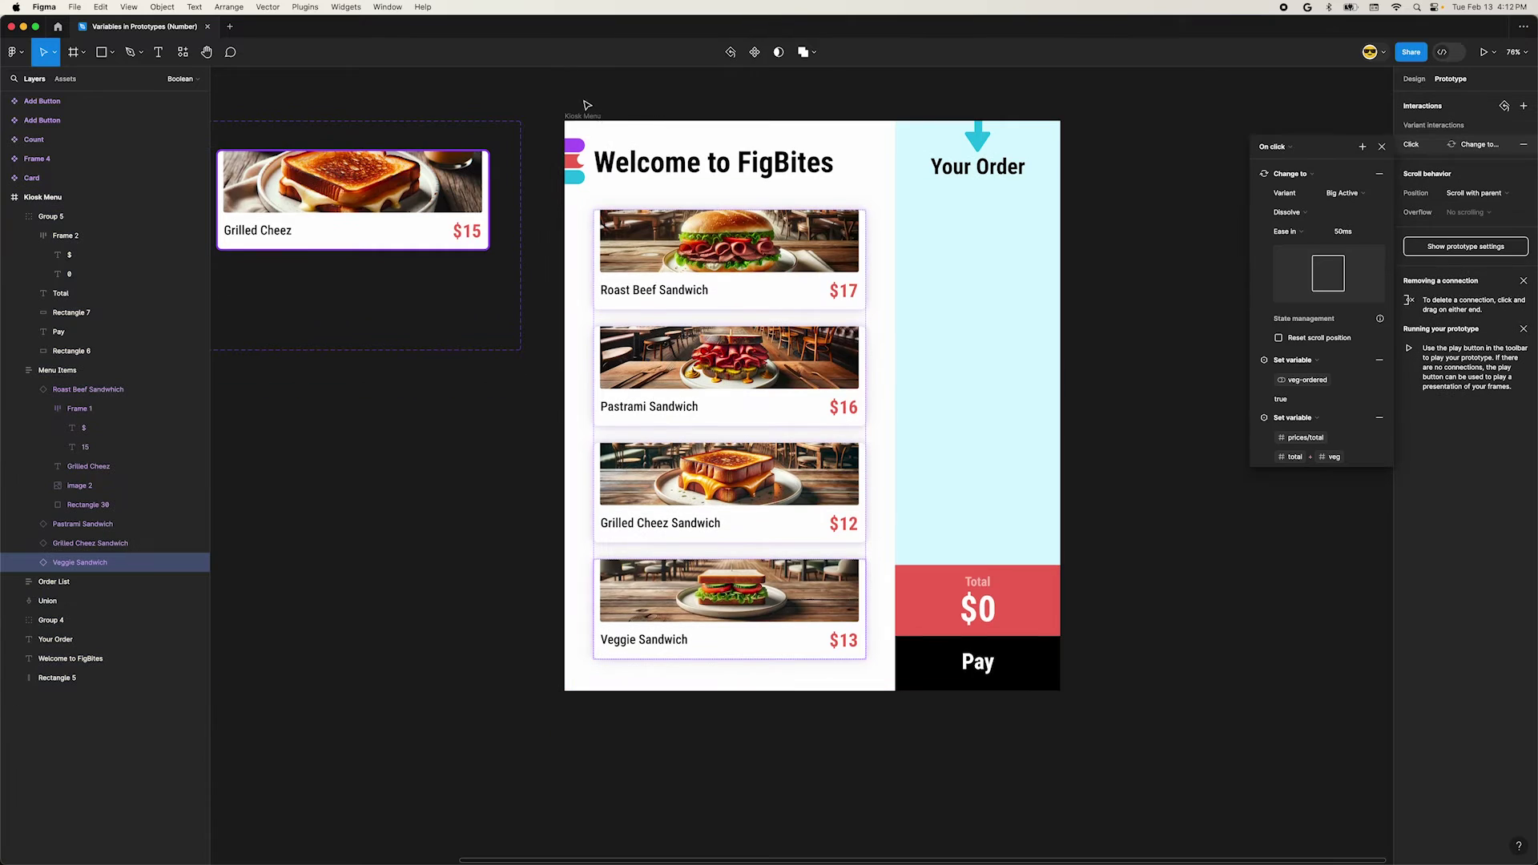
Preview the kiosk, add Roast Beef, Pastrami and Grilled Cheez, then remove Cheez and Pastrami
{"action": "left_click", "coordinate": [583, 117]}
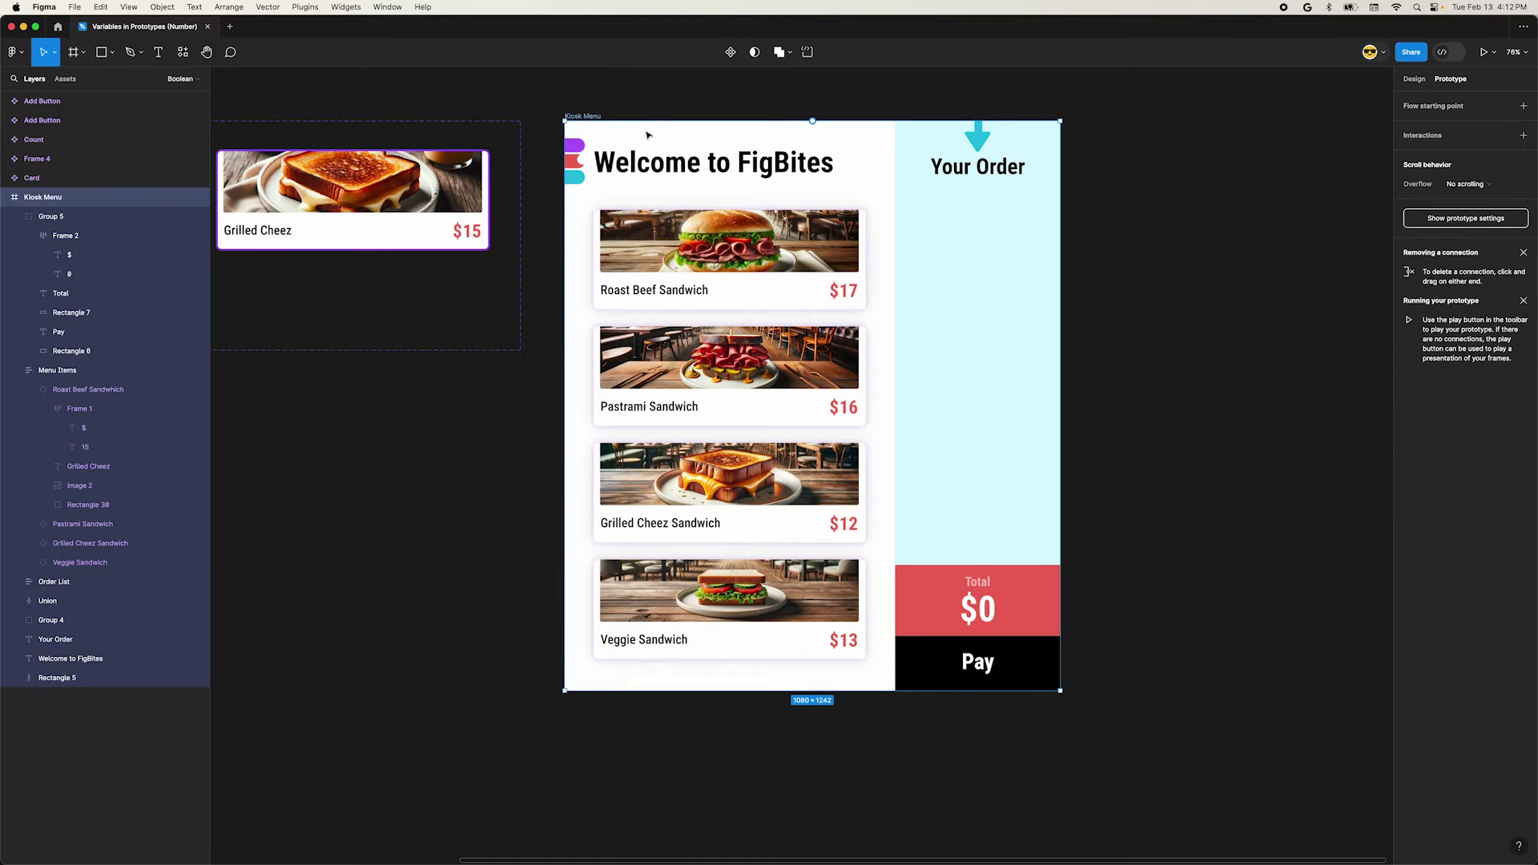
{"action": "key", "text": "shift+space"}
{"action": "left_click", "coordinate": [468, 286]}
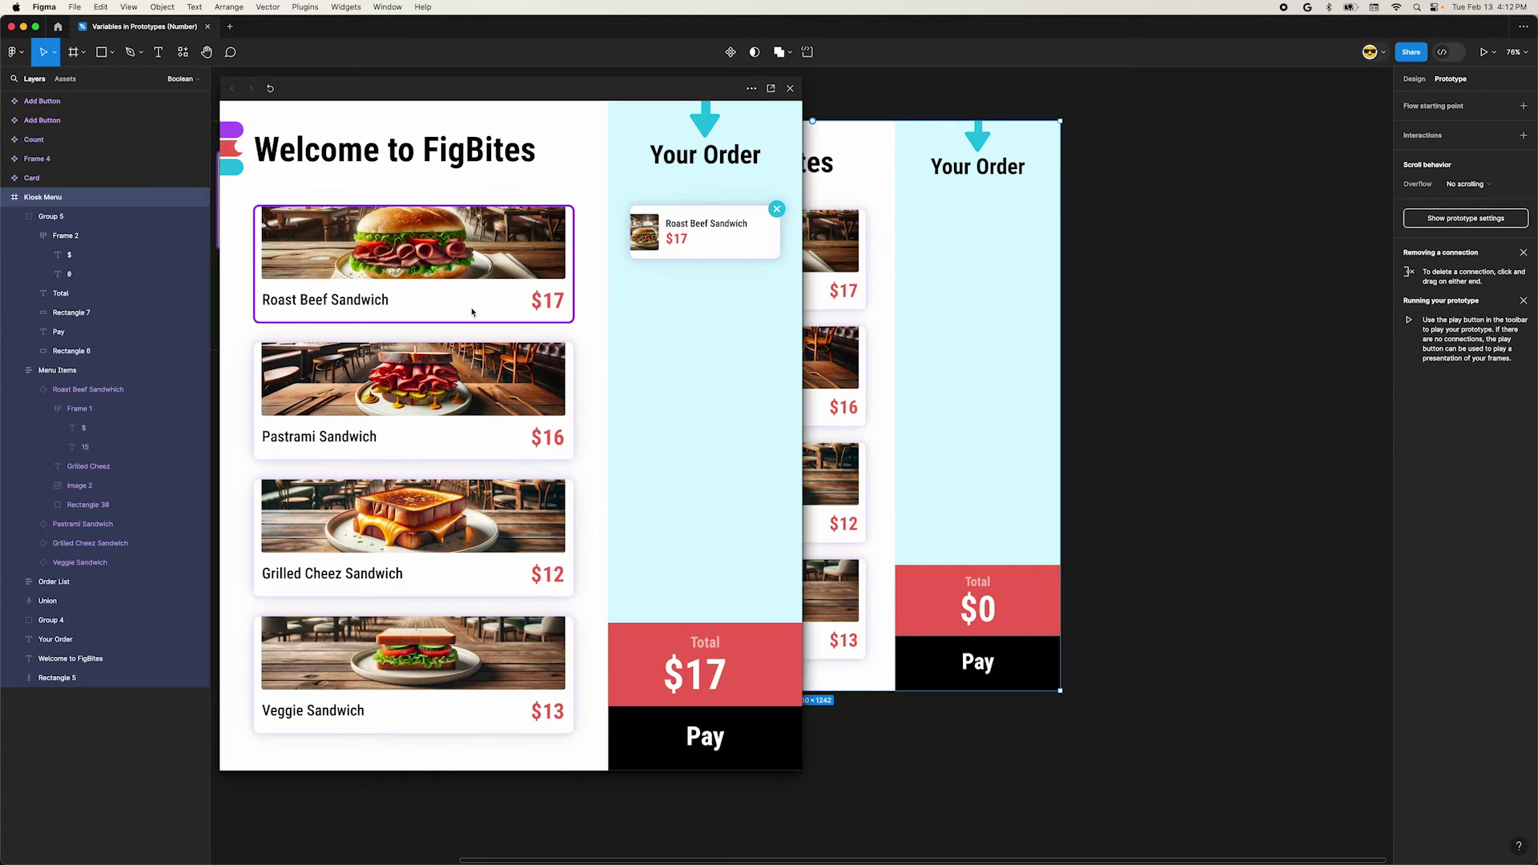
{"action": "left_click", "coordinate": [477, 432]}
{"action": "left_click", "coordinate": [458, 526]}
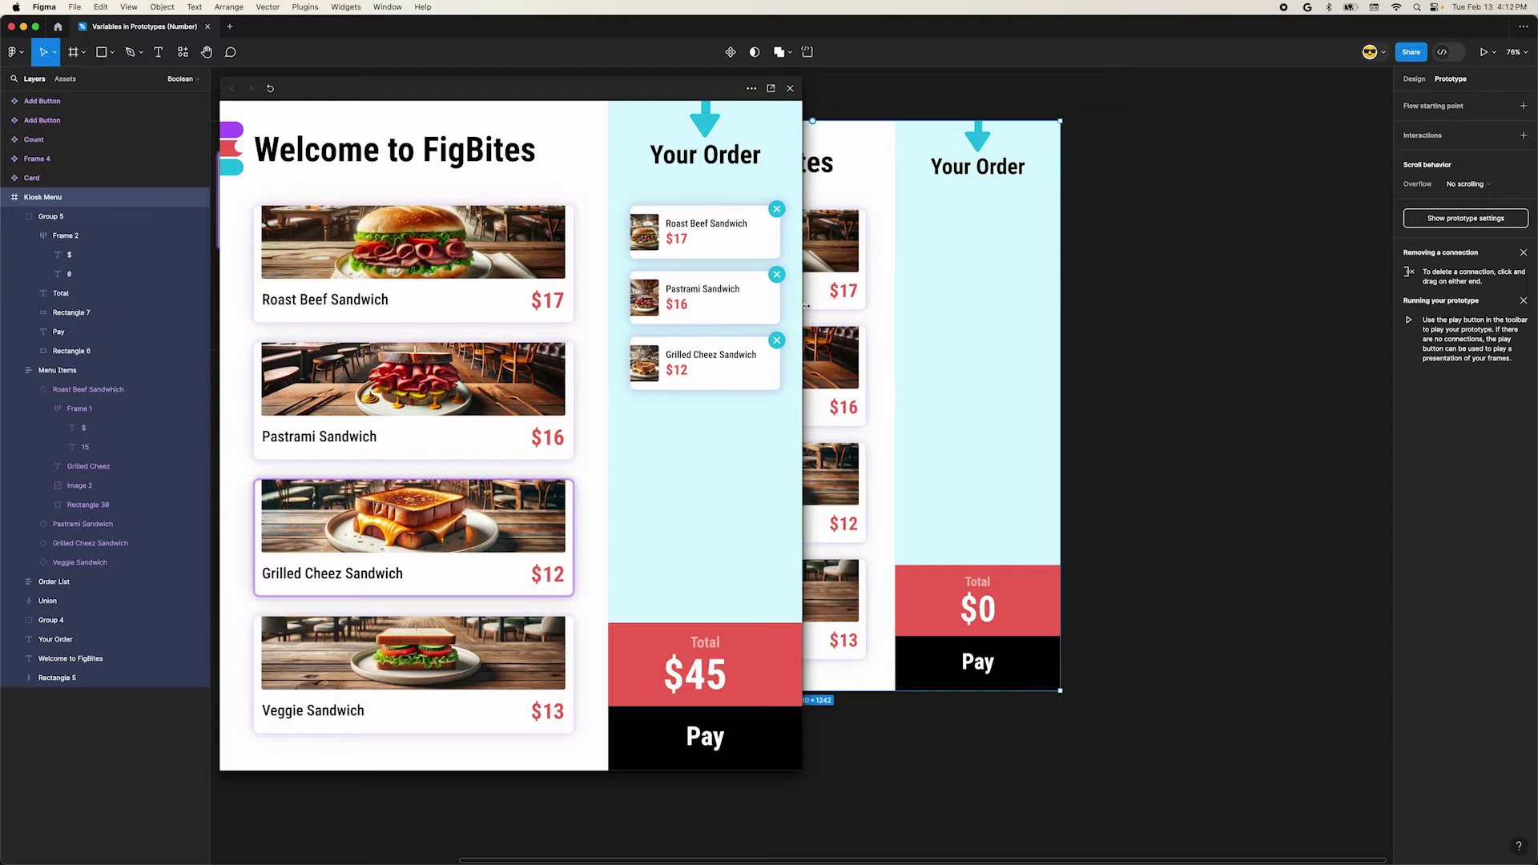
{"action": "left_click", "coordinate": [777, 341]}
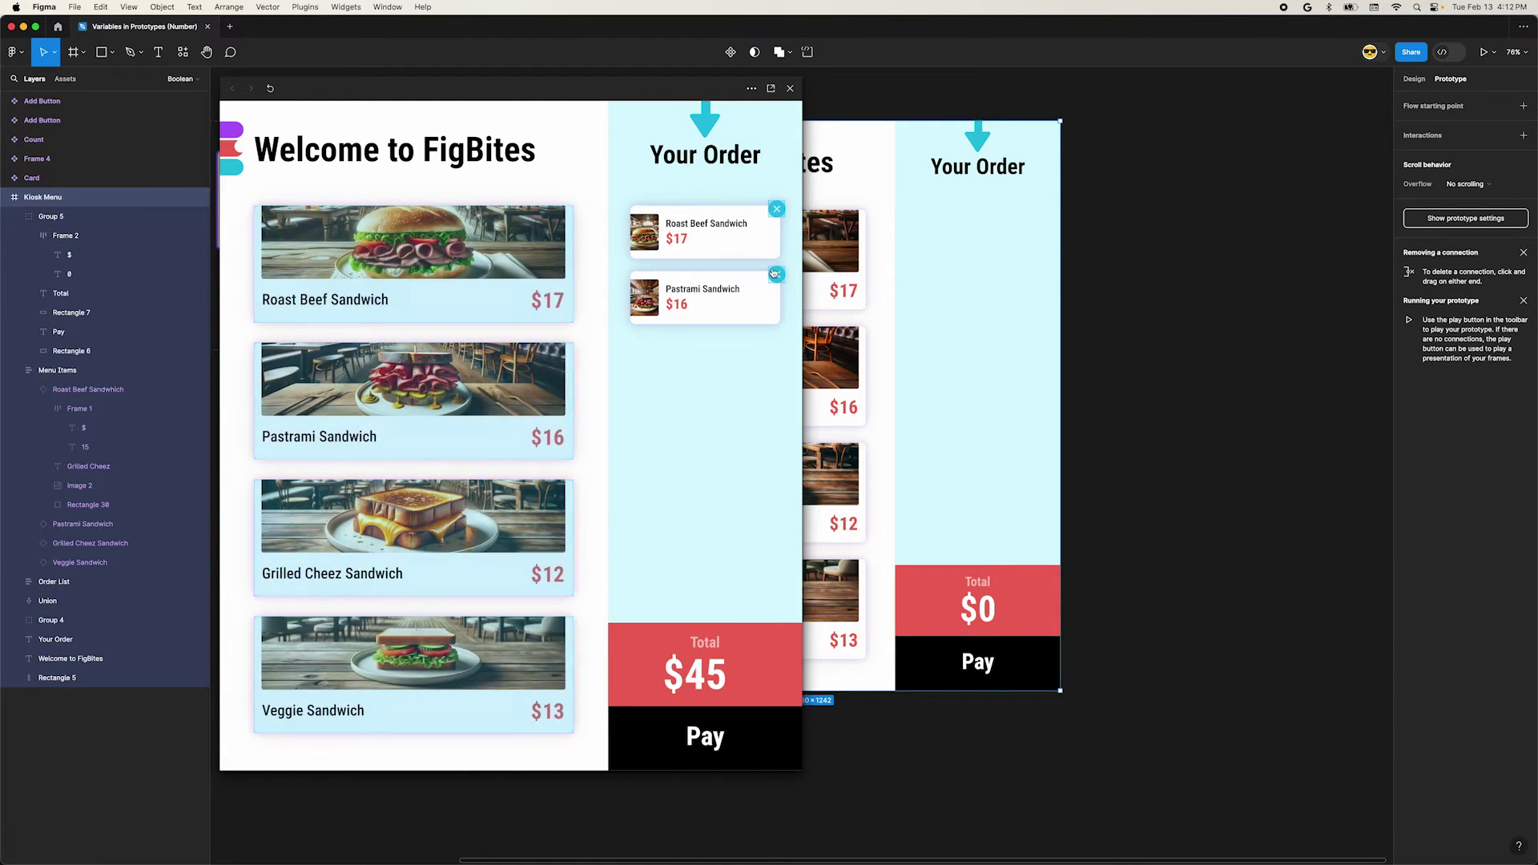
{"action": "left_click", "coordinate": [775, 274]}
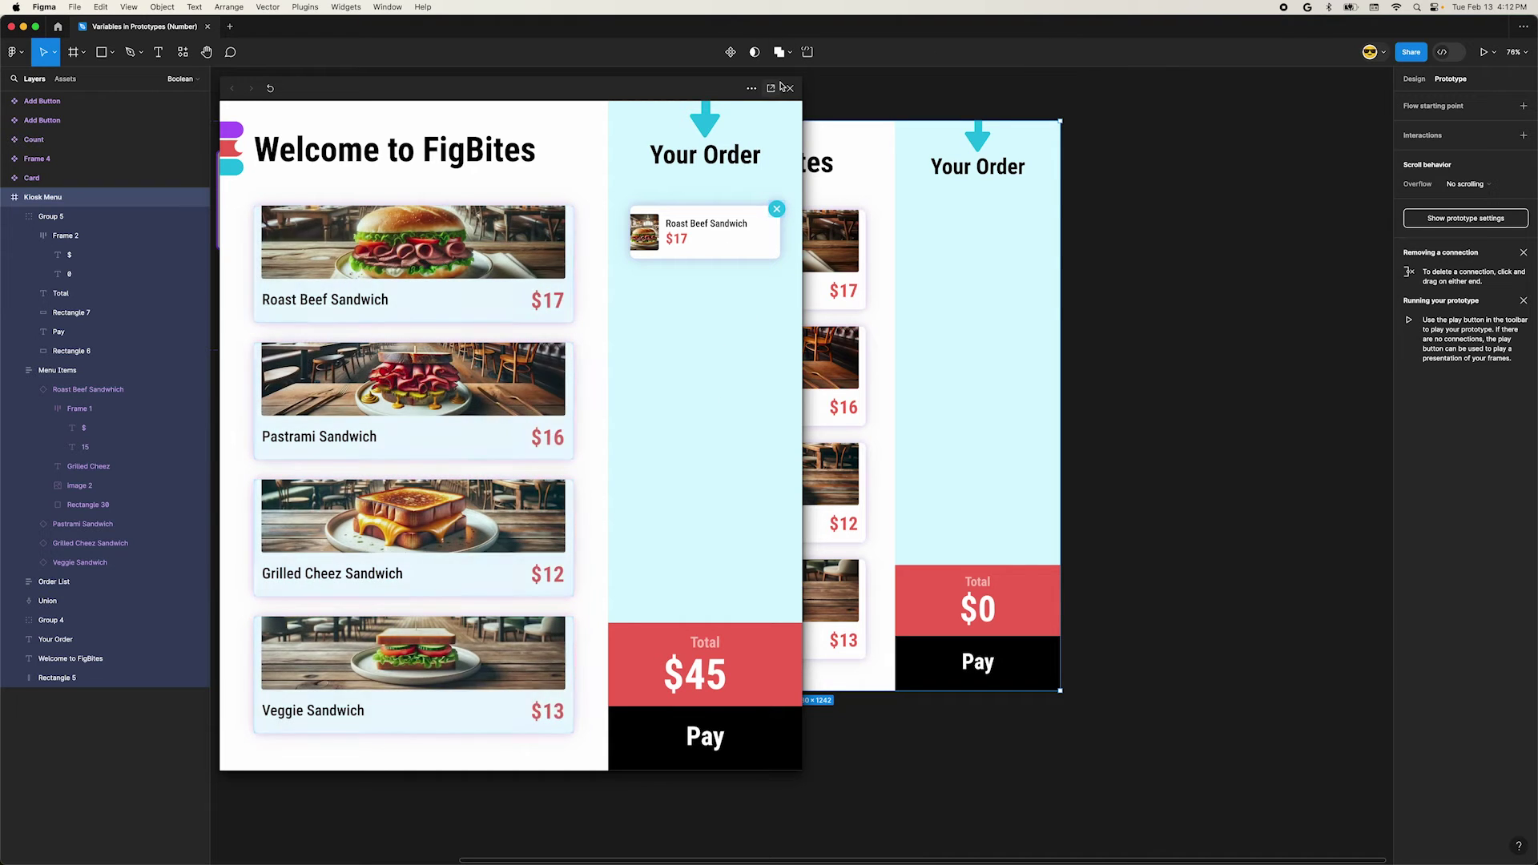
In the Boolean collection, set beef-, pastrami-, cheez- and veg-ordered to True
{"action": "left_click", "coordinate": [791, 89]}
{"action": "left_click", "coordinate": [789, 90]}
{"action": "left_click", "coordinate": [1415, 78]}
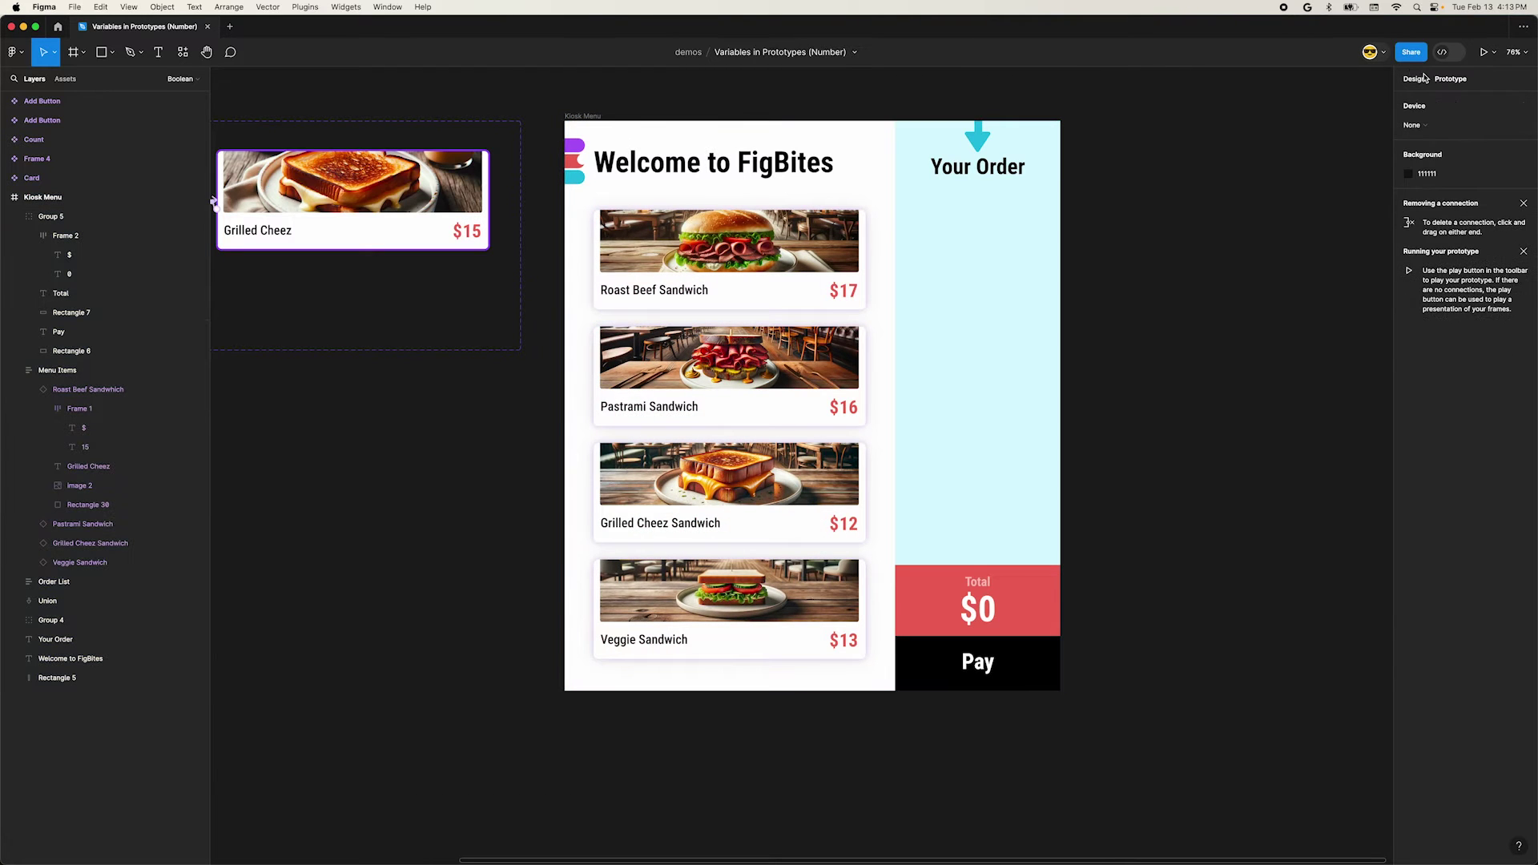
{"action": "left_click", "coordinate": [1524, 157]}
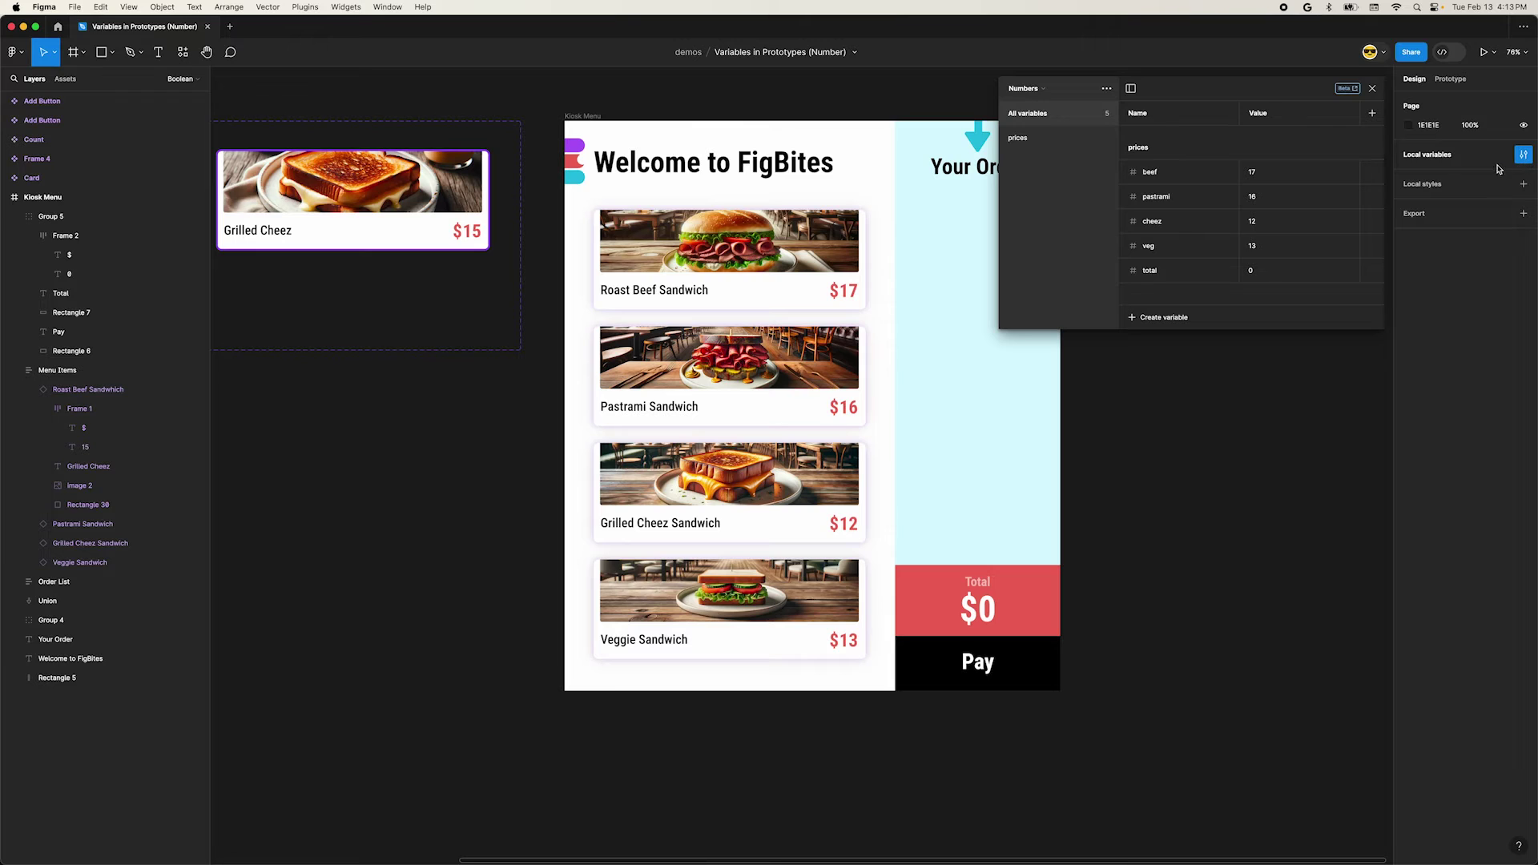
{"action": "left_click", "coordinate": [1019, 99]}
{"action": "left_click", "coordinate": [1036, 83]}
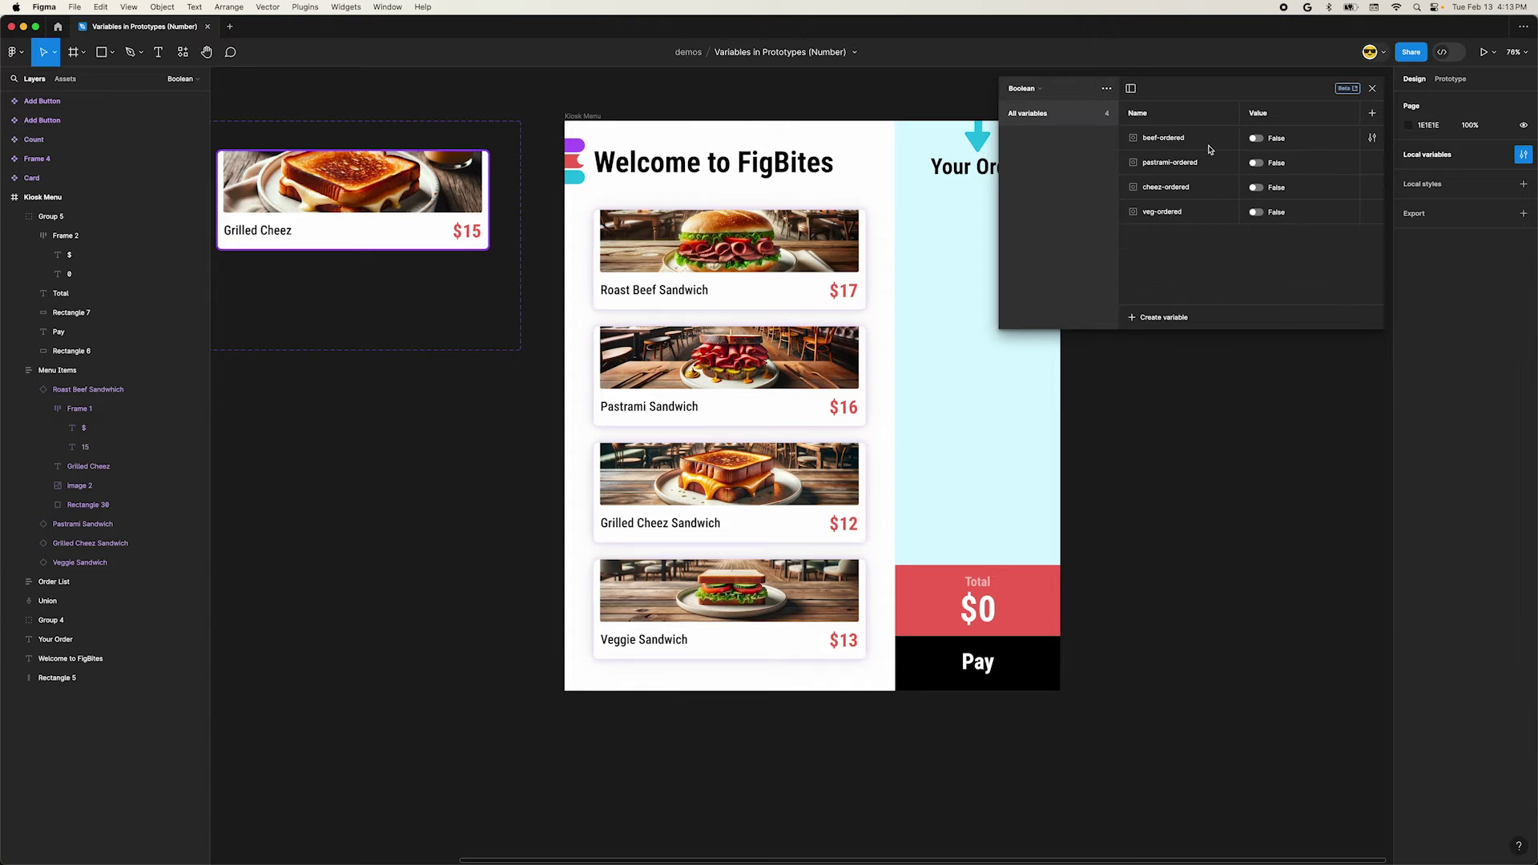
{"action": "left_click", "coordinate": [1256, 138]}
{"action": "left_click", "coordinate": [1258, 163]}
{"action": "left_click", "coordinate": [1257, 188]}
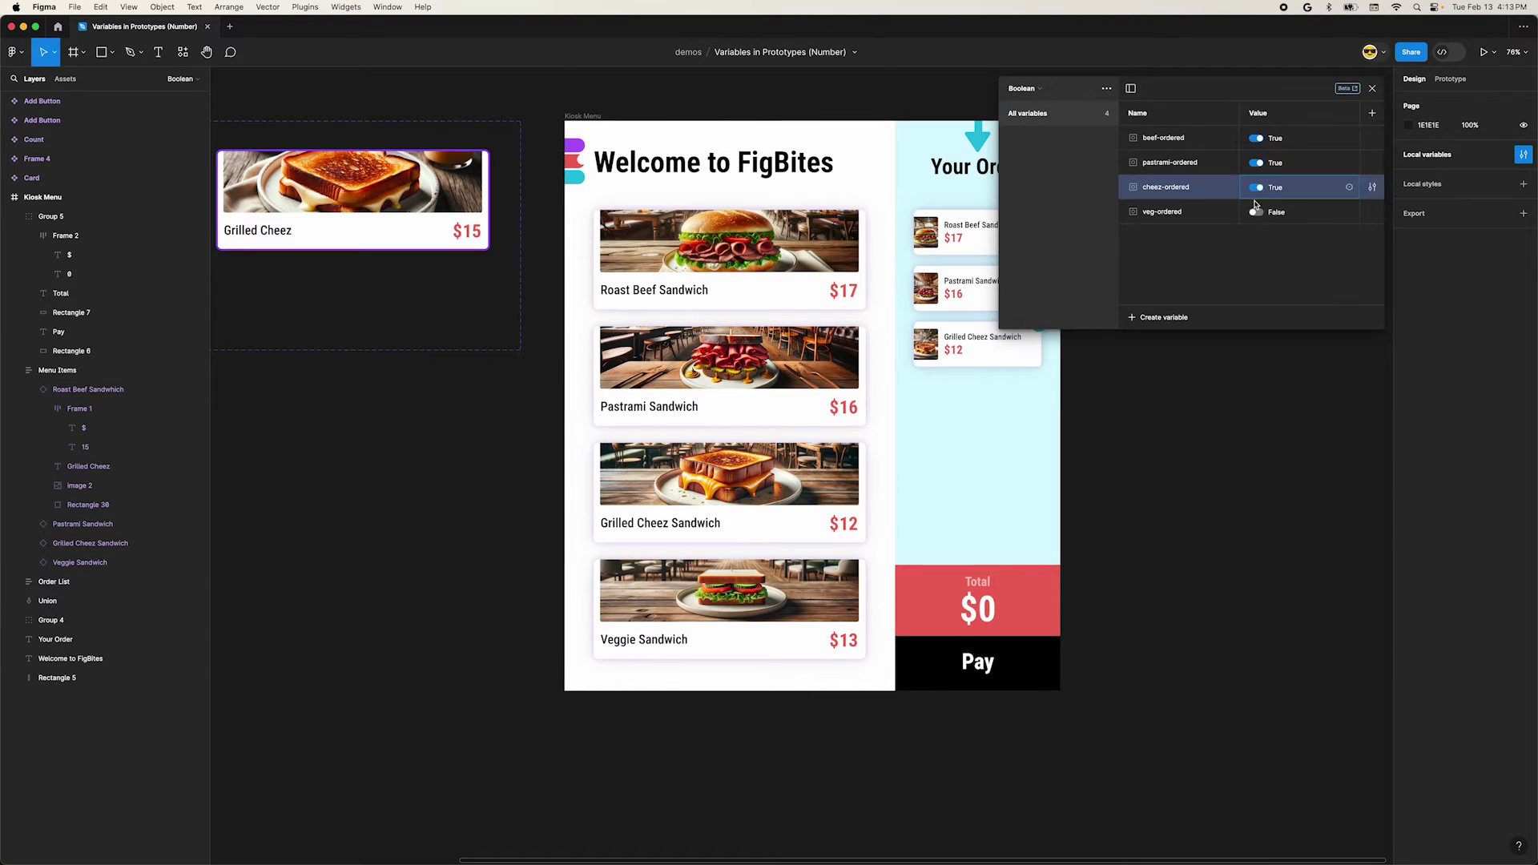
{"action": "left_click", "coordinate": [1256, 212]}
{"action": "key", "text": "shift+e"}
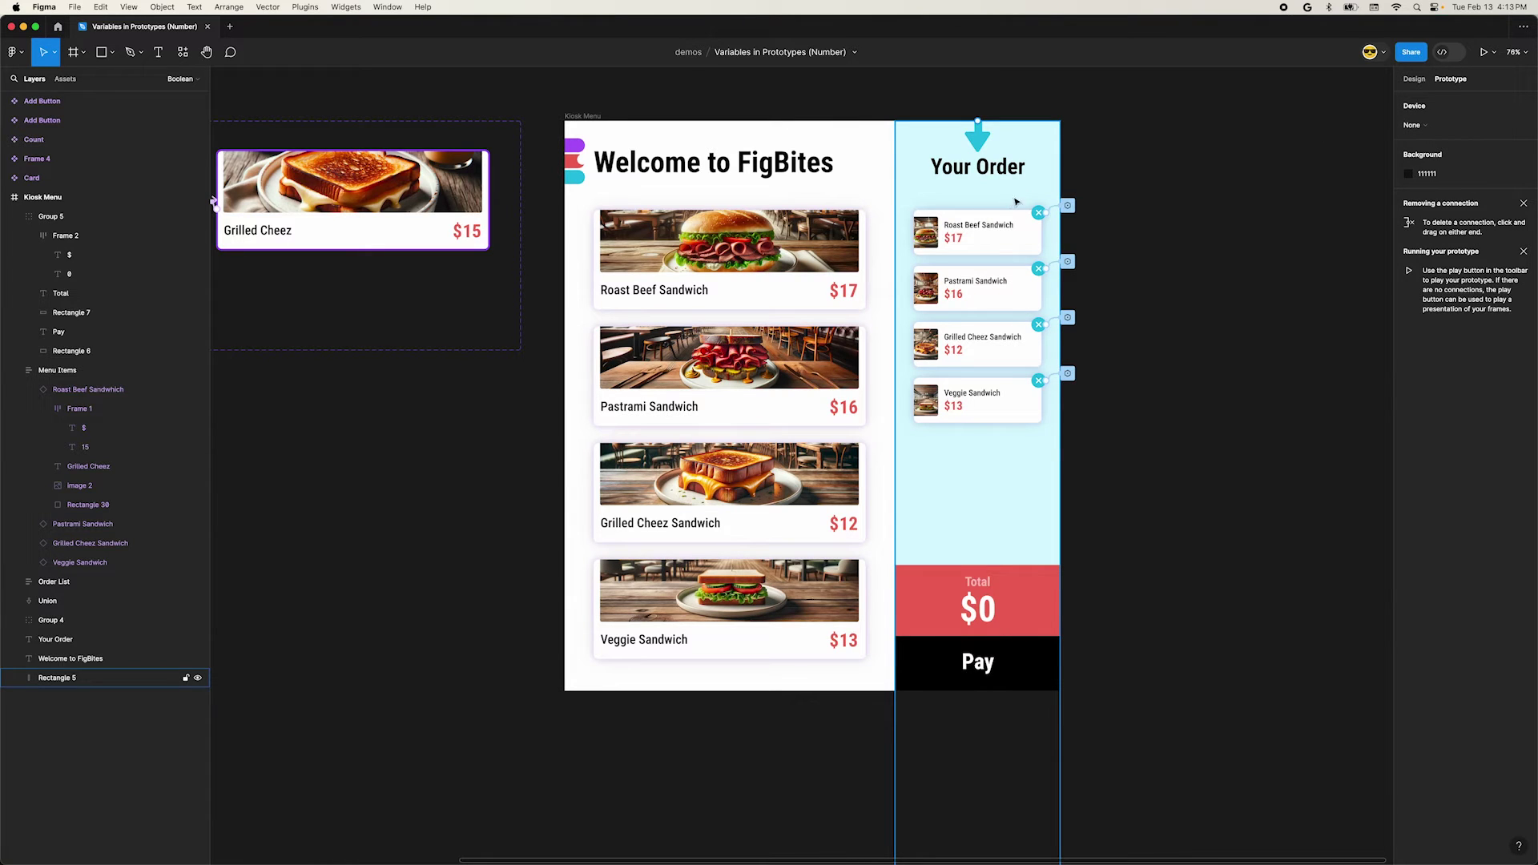
Add a Set variable action to the Roast Beef order item's click: prices/total = total - beef
{"action": "left_click", "coordinate": [1050, 206]}
{"action": "left_click", "coordinate": [1068, 206]}
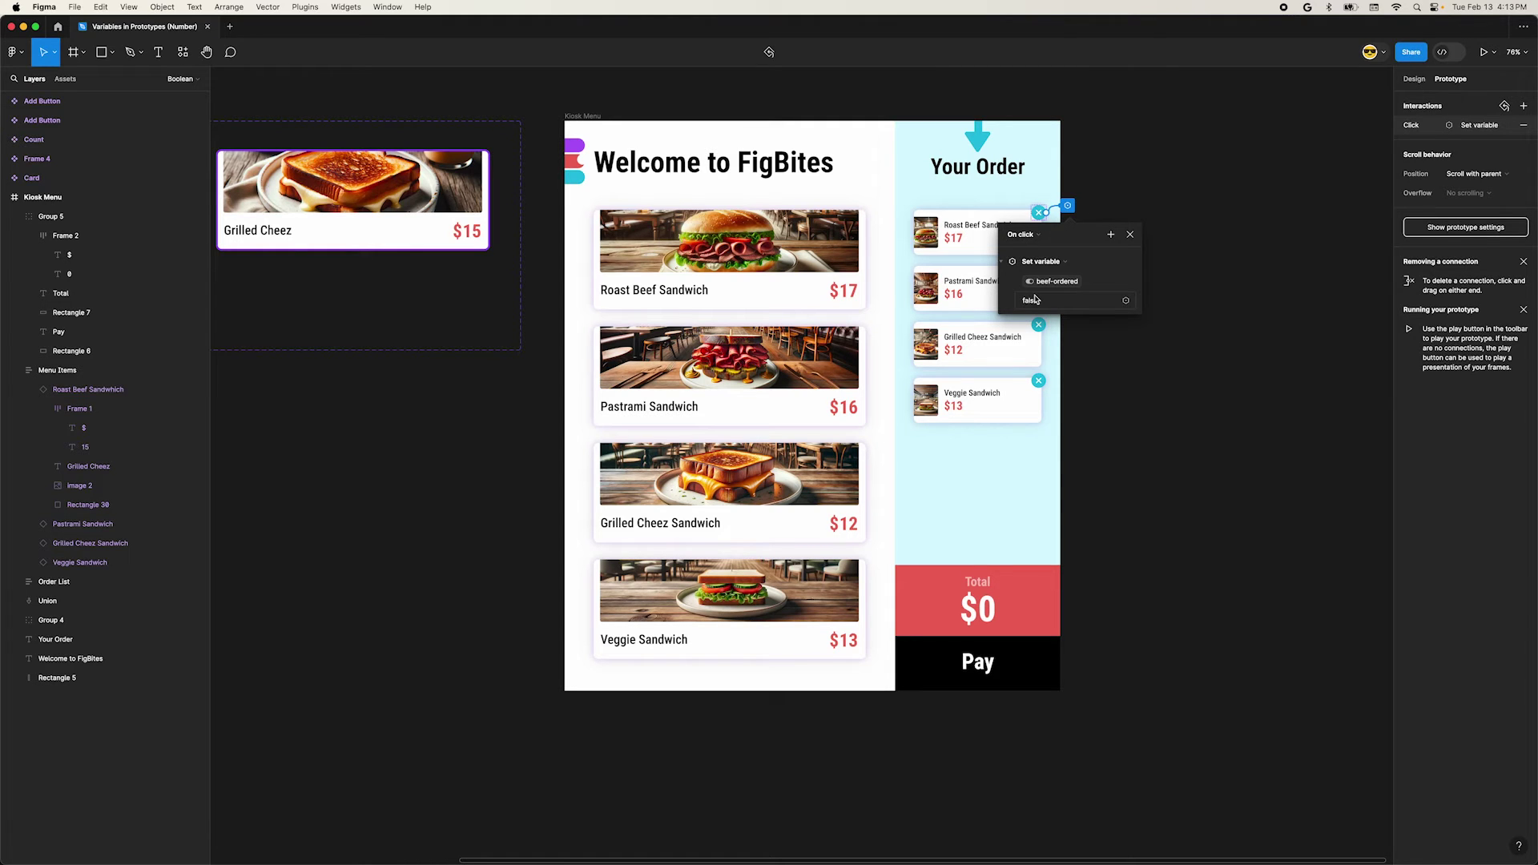
{"action": "left_click", "coordinate": [1110, 234]}
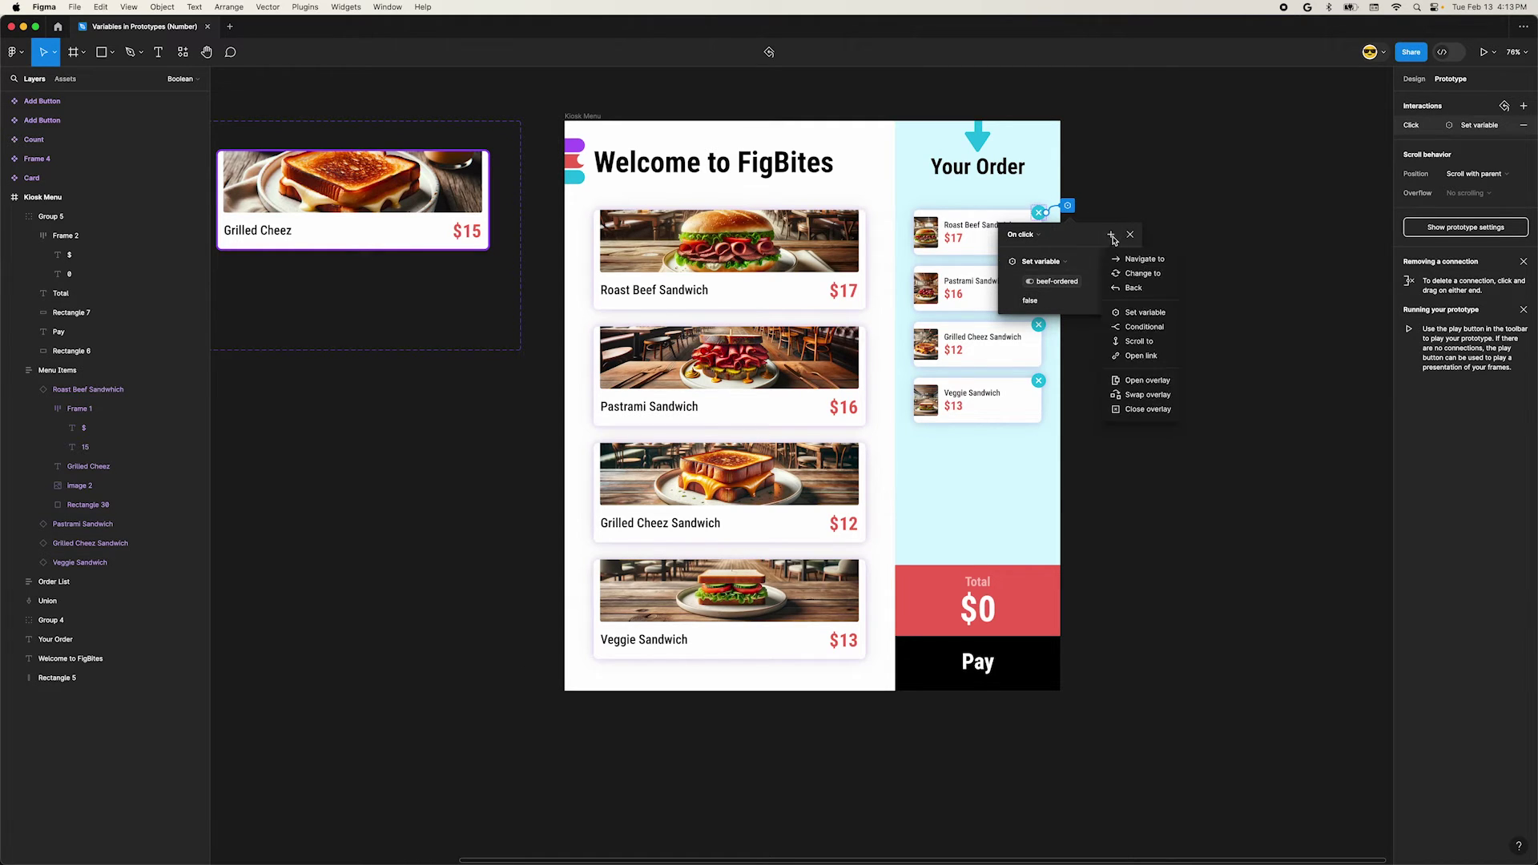
{"action": "left_click", "coordinate": [1127, 318]}
{"action": "scroll", "coordinate": [1074, 481], "scroll_direction": "down", "scroll_amount": 2}
{"action": "left_click", "coordinate": [1052, 549]}
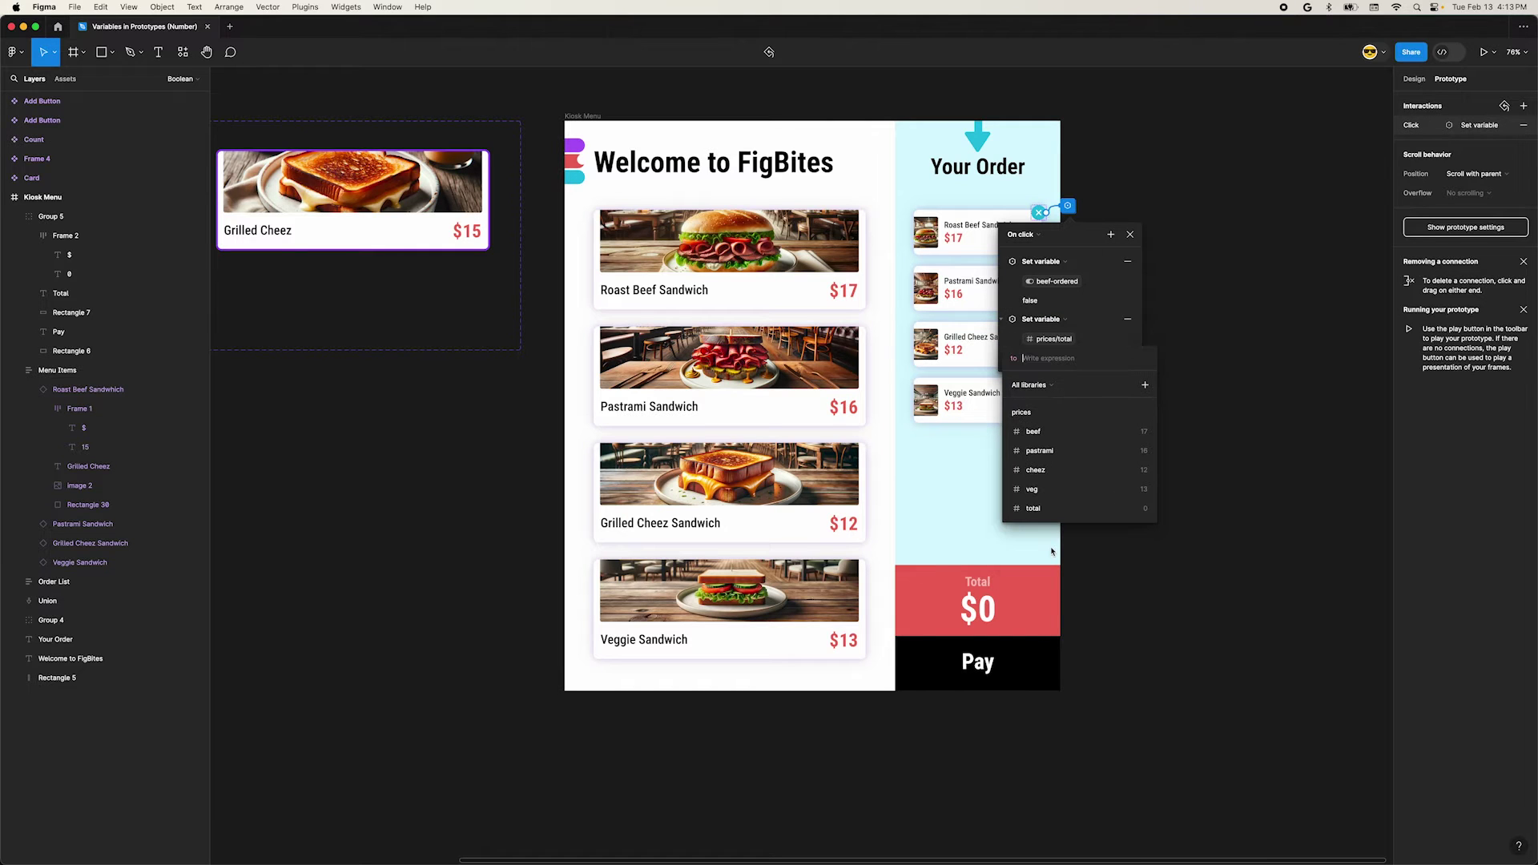
{"action": "left_click", "coordinate": [1034, 508]}
{"action": "type", "text": "-"}
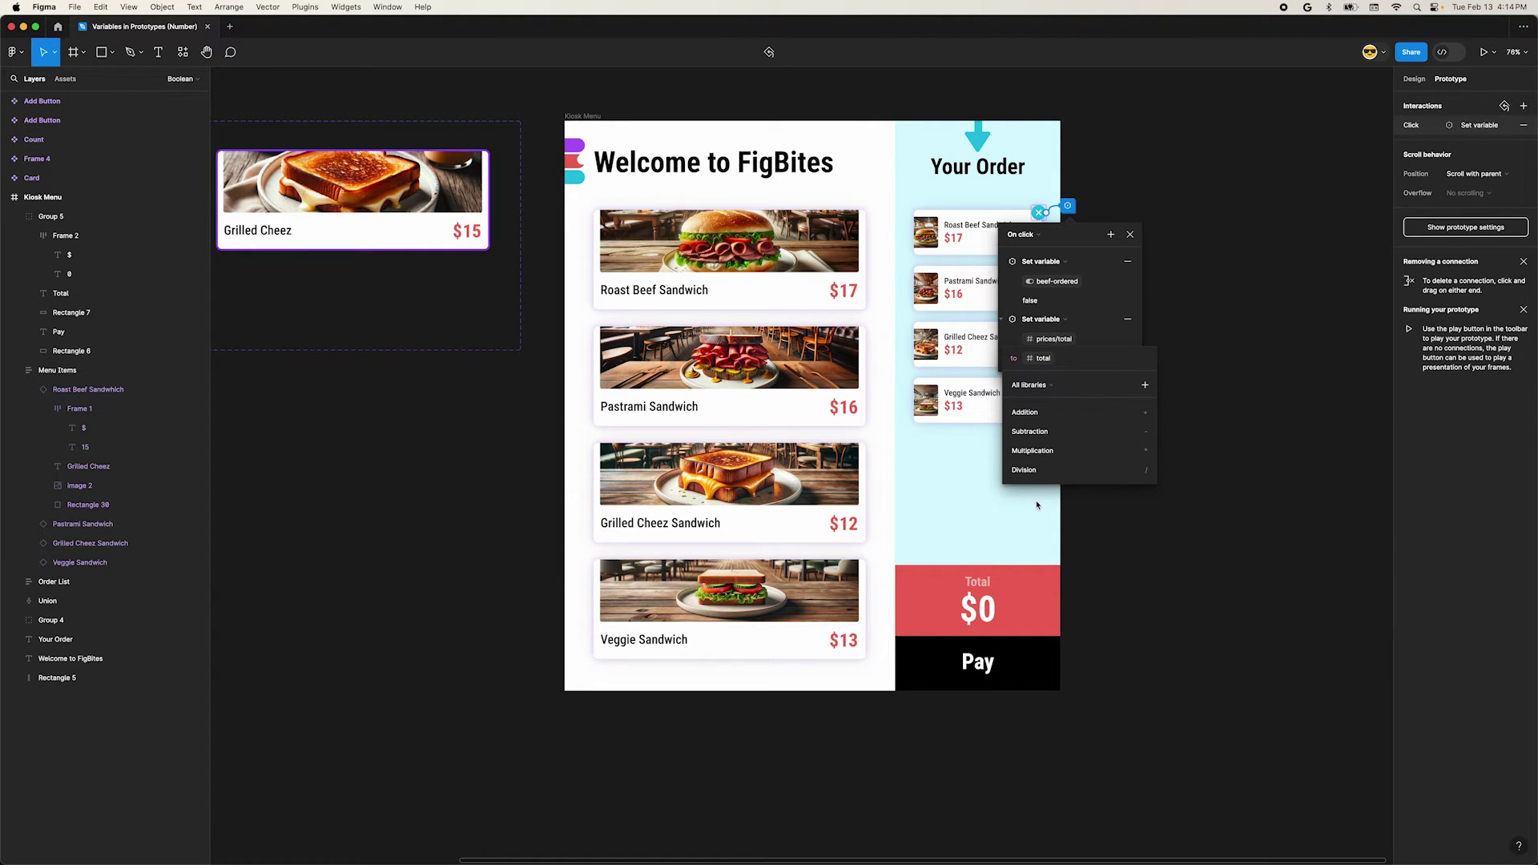
{"action": "left_click", "coordinate": [1041, 431]}
{"action": "left_click", "coordinate": [583, 117]}
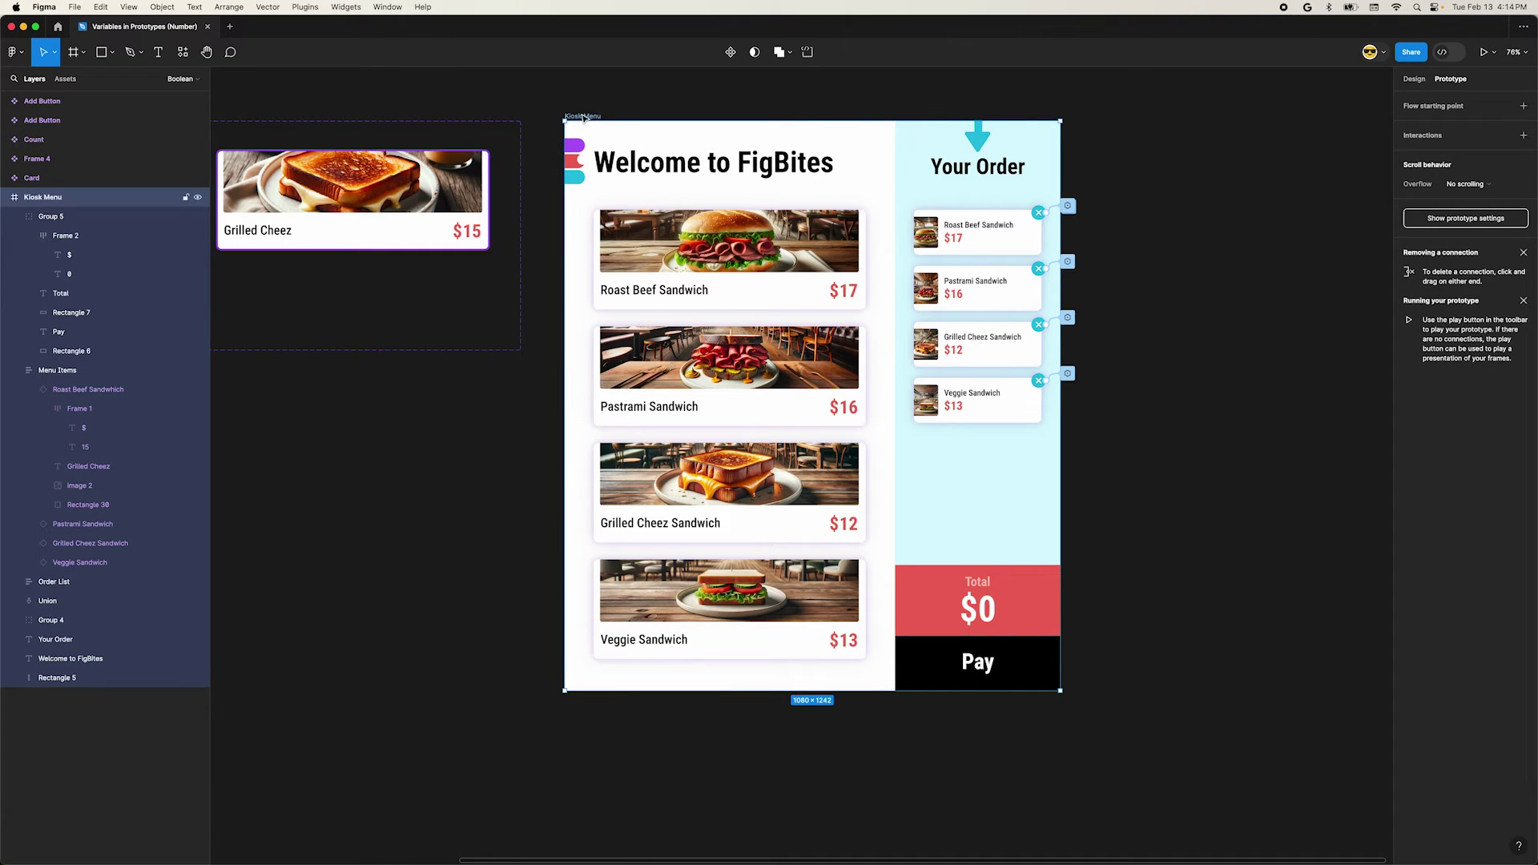
{"action": "key", "text": "shift+space"}
{"action": "left_click", "coordinate": [497, 267]}
{"action": "left_click", "coordinate": [497, 266]}
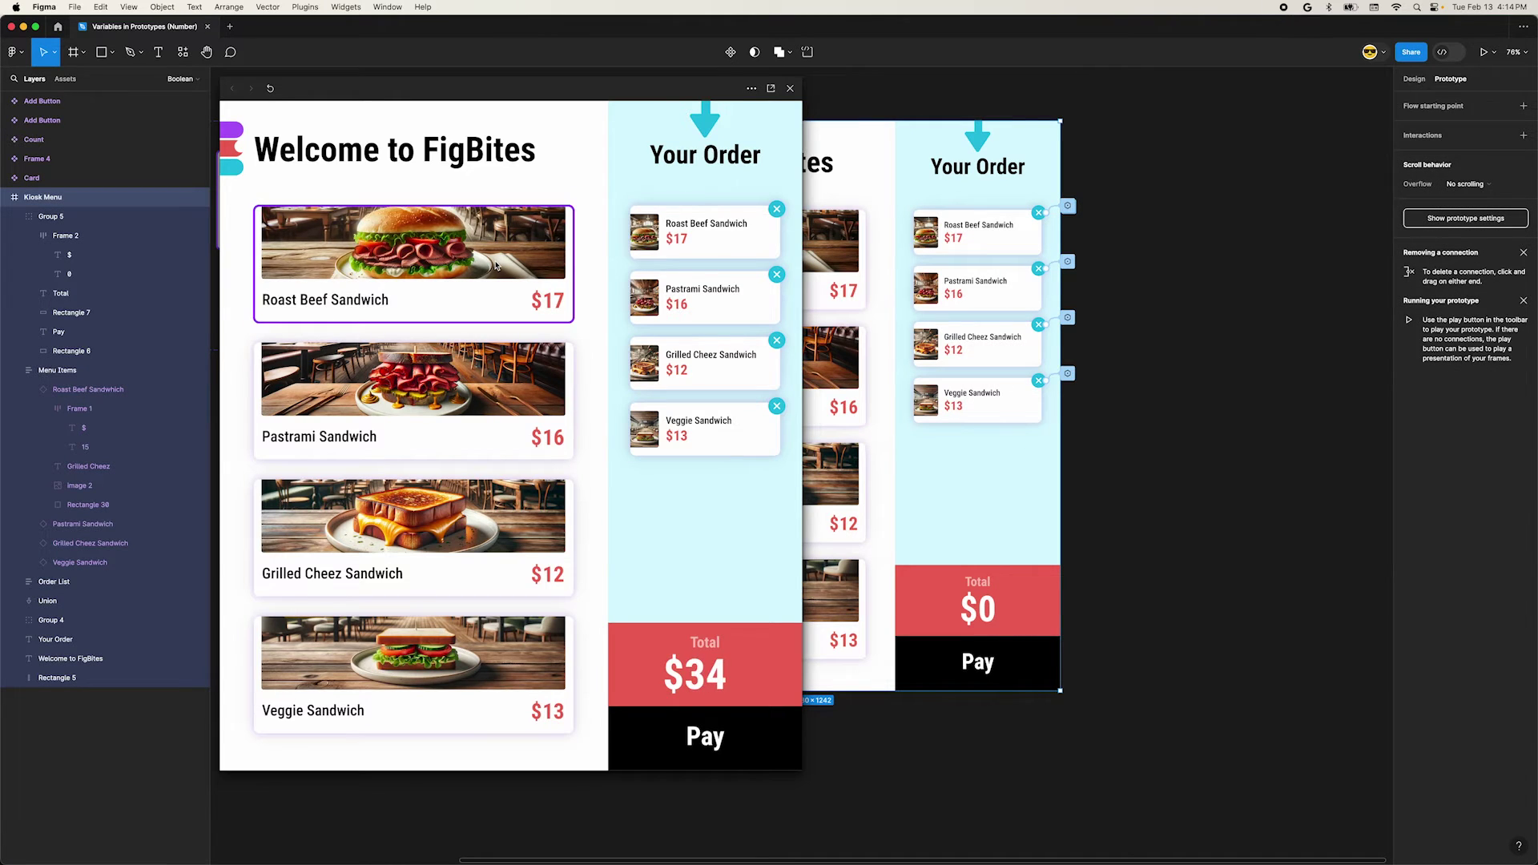
{"action": "left_click", "coordinate": [778, 211]}
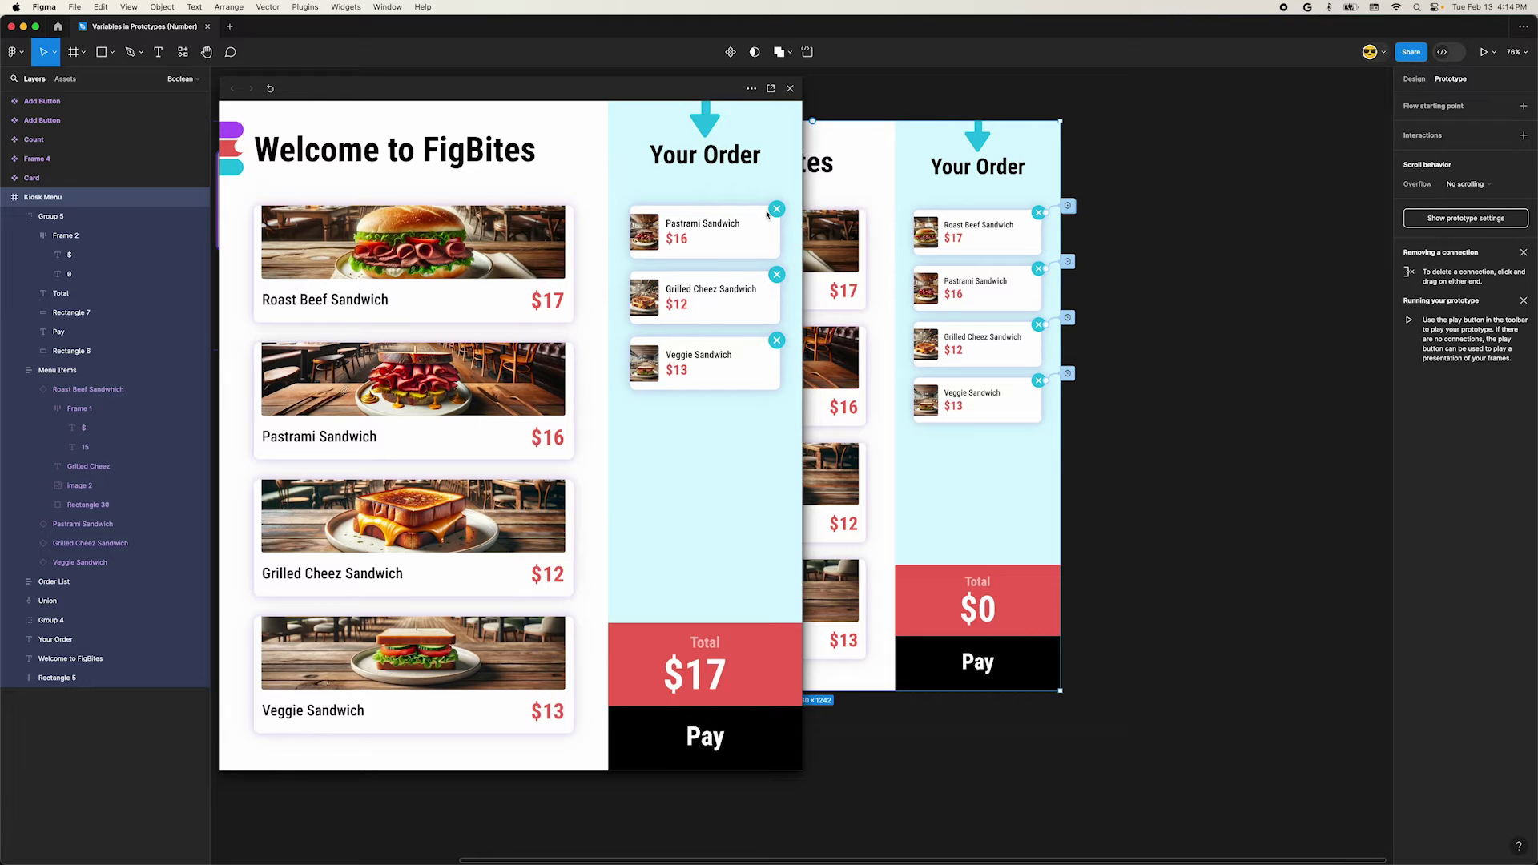
{"action": "left_click", "coordinate": [485, 260]}
{"action": "left_click", "coordinate": [489, 258]}
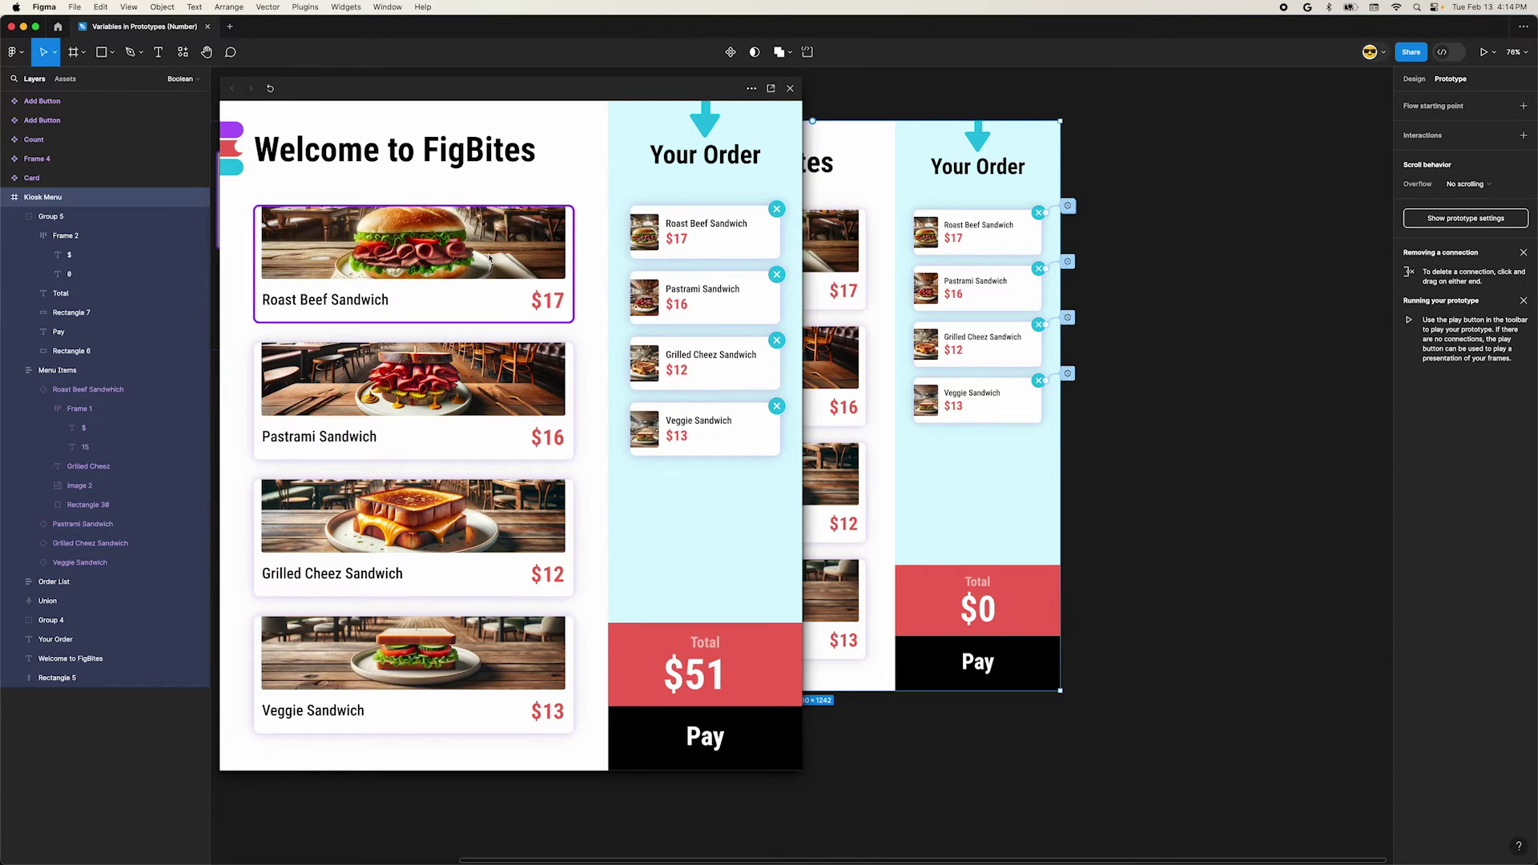
{"action": "left_click", "coordinate": [777, 209]}
Close the preview and switch the local variables to the Numbers collection
{"action": "left_click", "coordinate": [790, 88]}
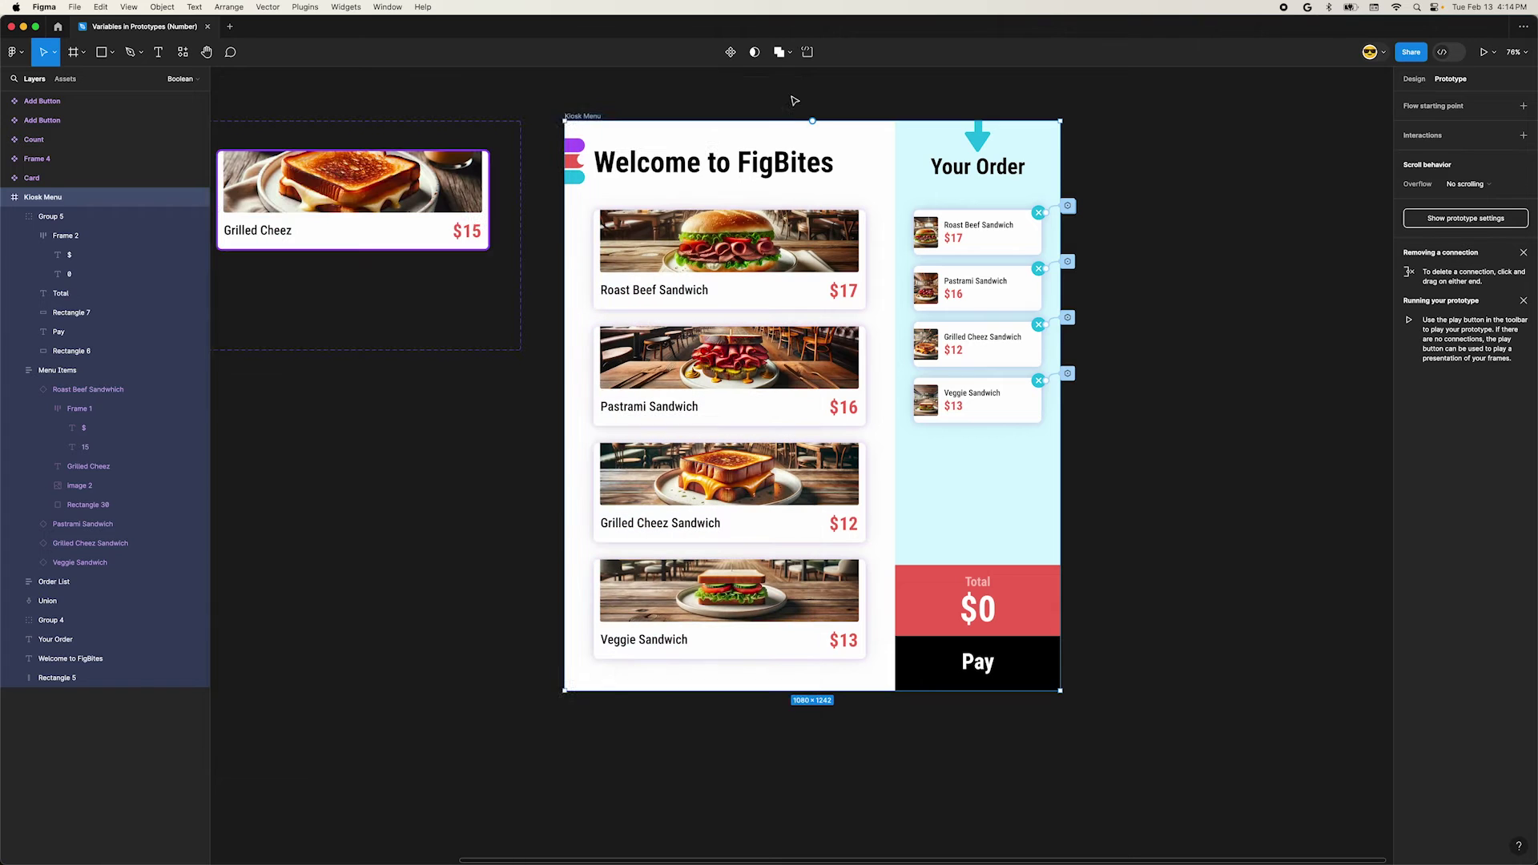
{"action": "left_click", "coordinate": [1315, 137]}
{"action": "left_click", "coordinate": [1425, 80]}
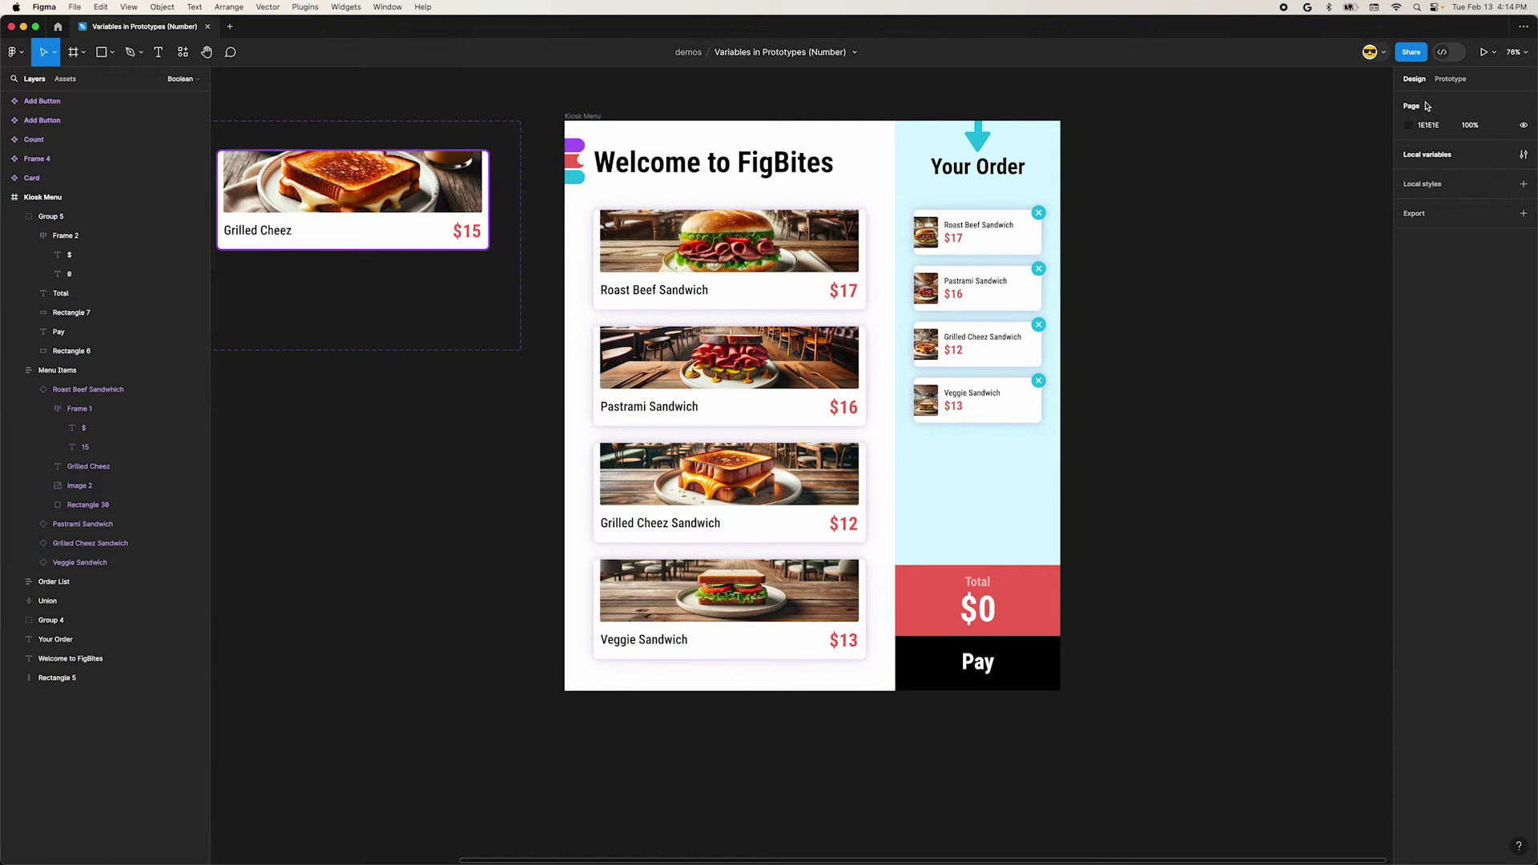
{"action": "left_click", "coordinate": [1527, 155]}
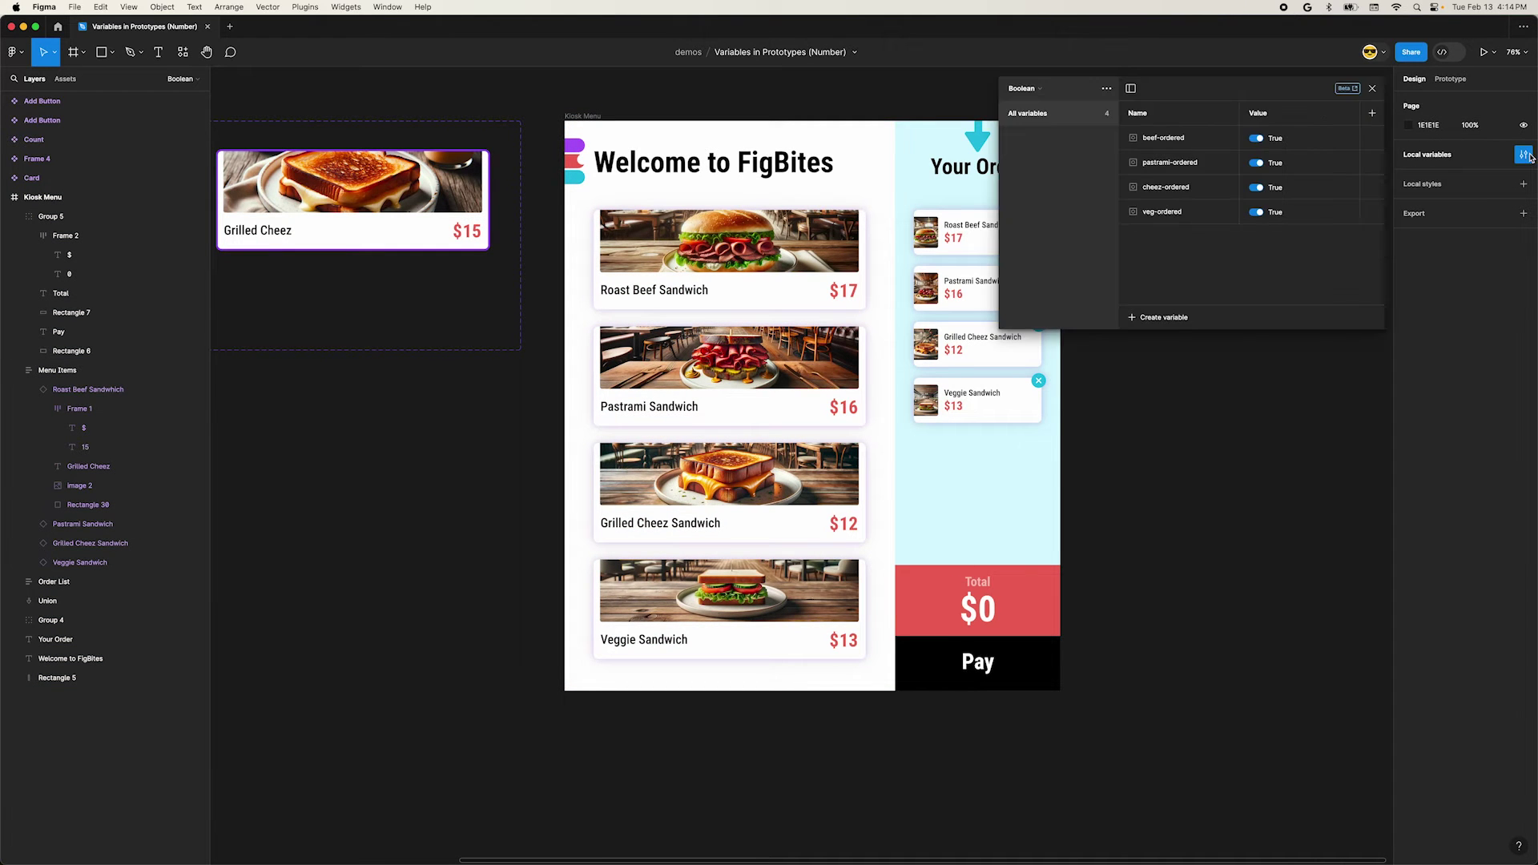
{"action": "left_click", "coordinate": [1029, 88]}
{"action": "left_click", "coordinate": [1032, 104]}
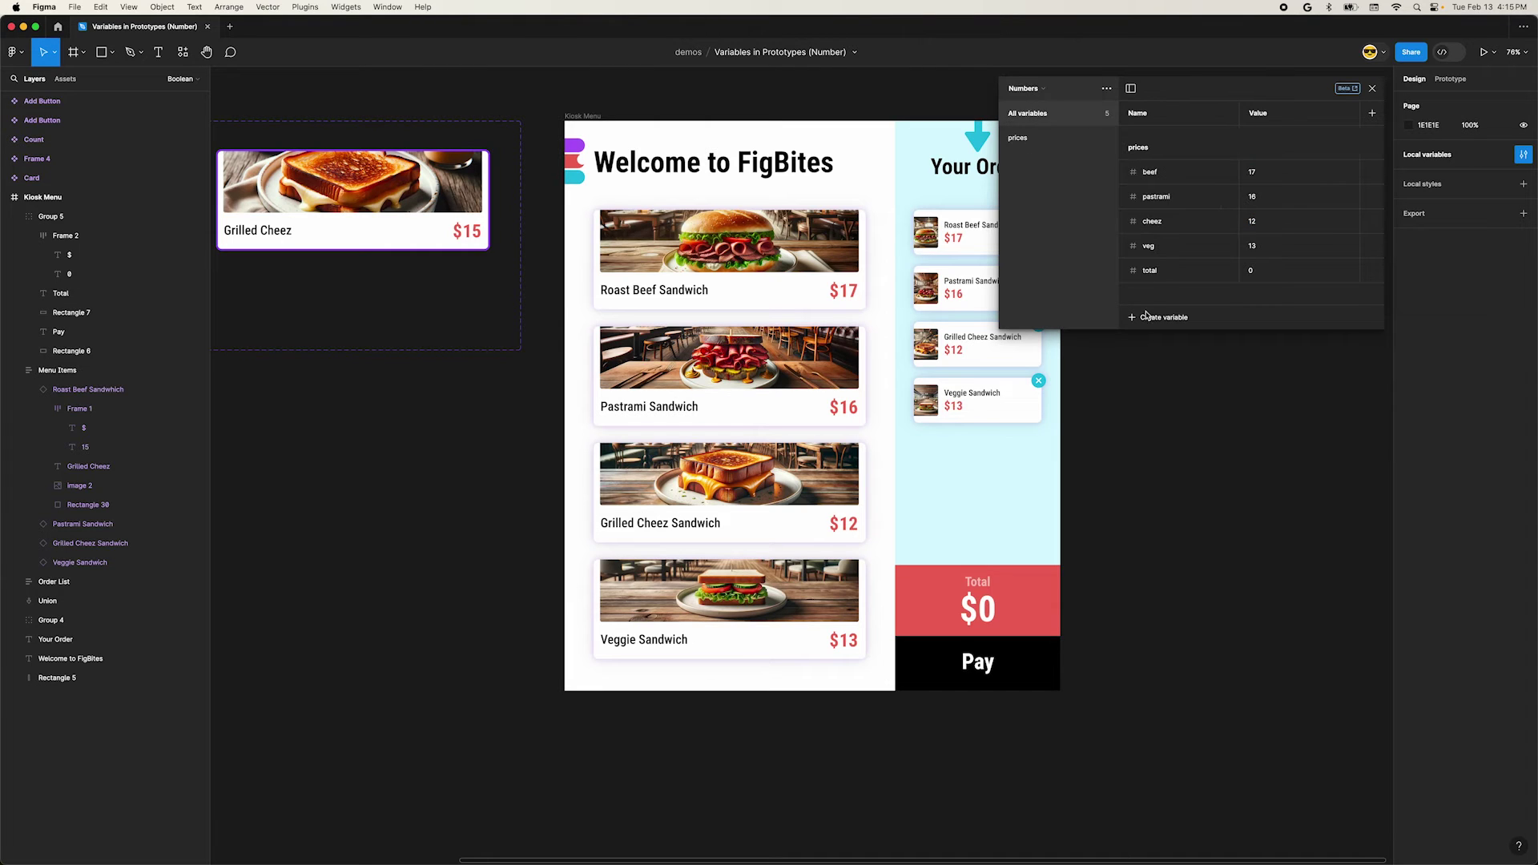
Create a number variable quantity/beef starting at 0
{"action": "left_click", "coordinate": [1147, 317]}
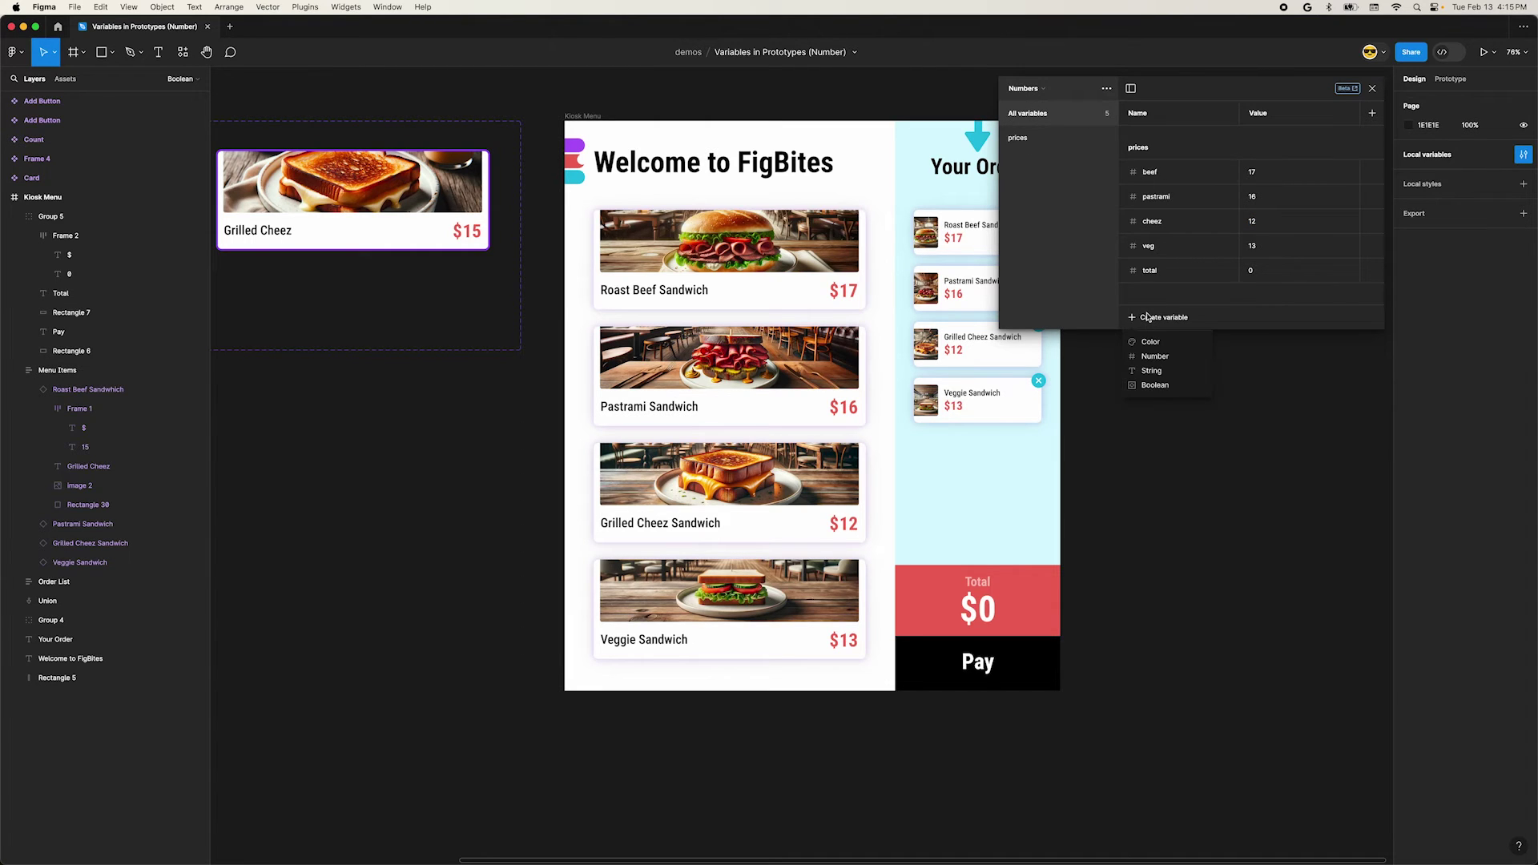
{"action": "left_click", "coordinate": [1168, 357]}
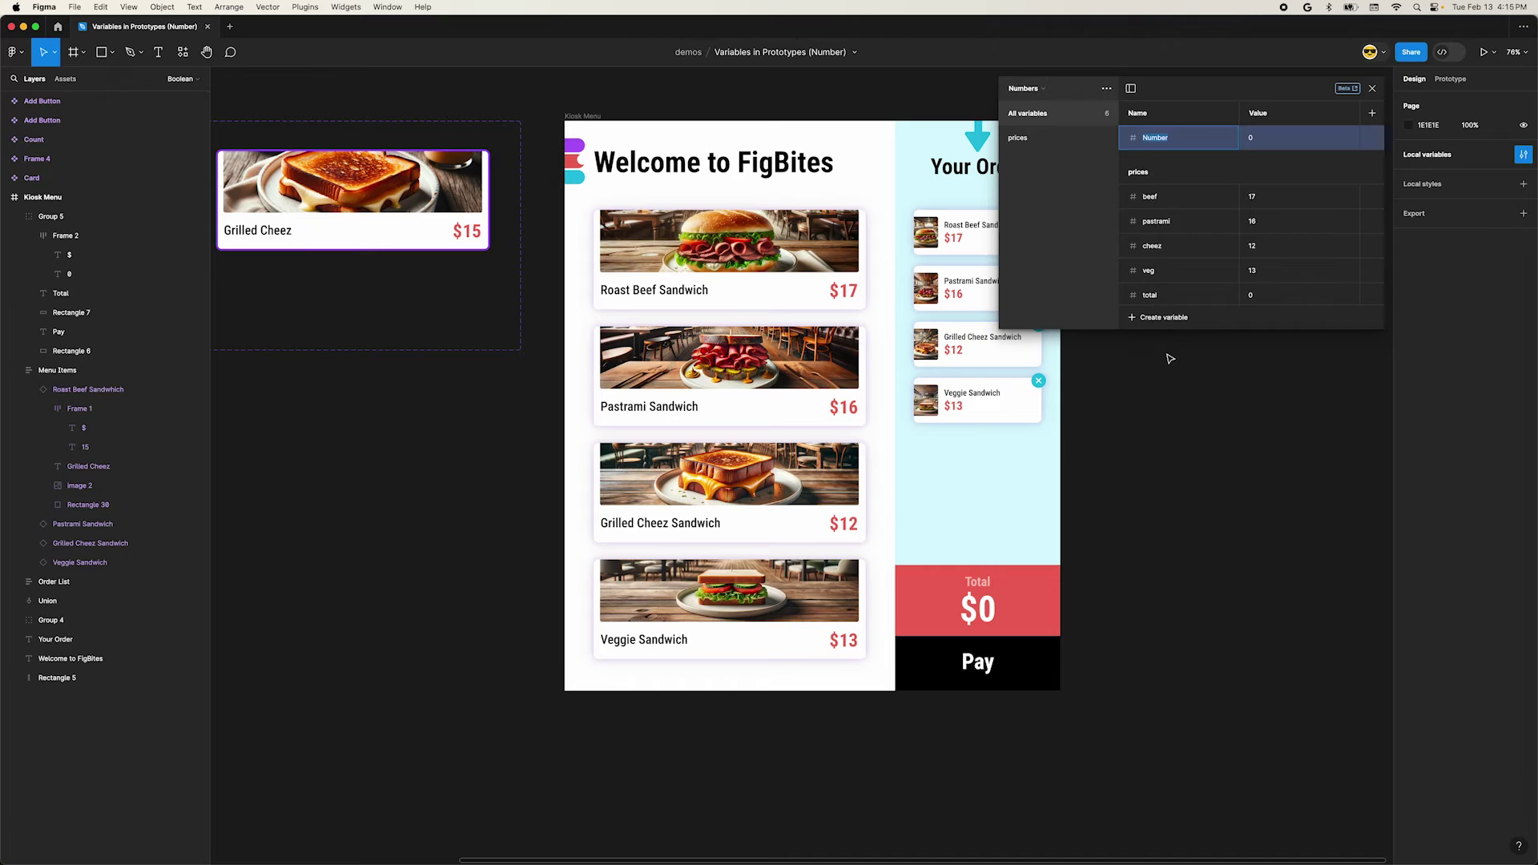
{"action": "type", "text": "quantity/beef"}
{"action": "key", "text": "Return"}
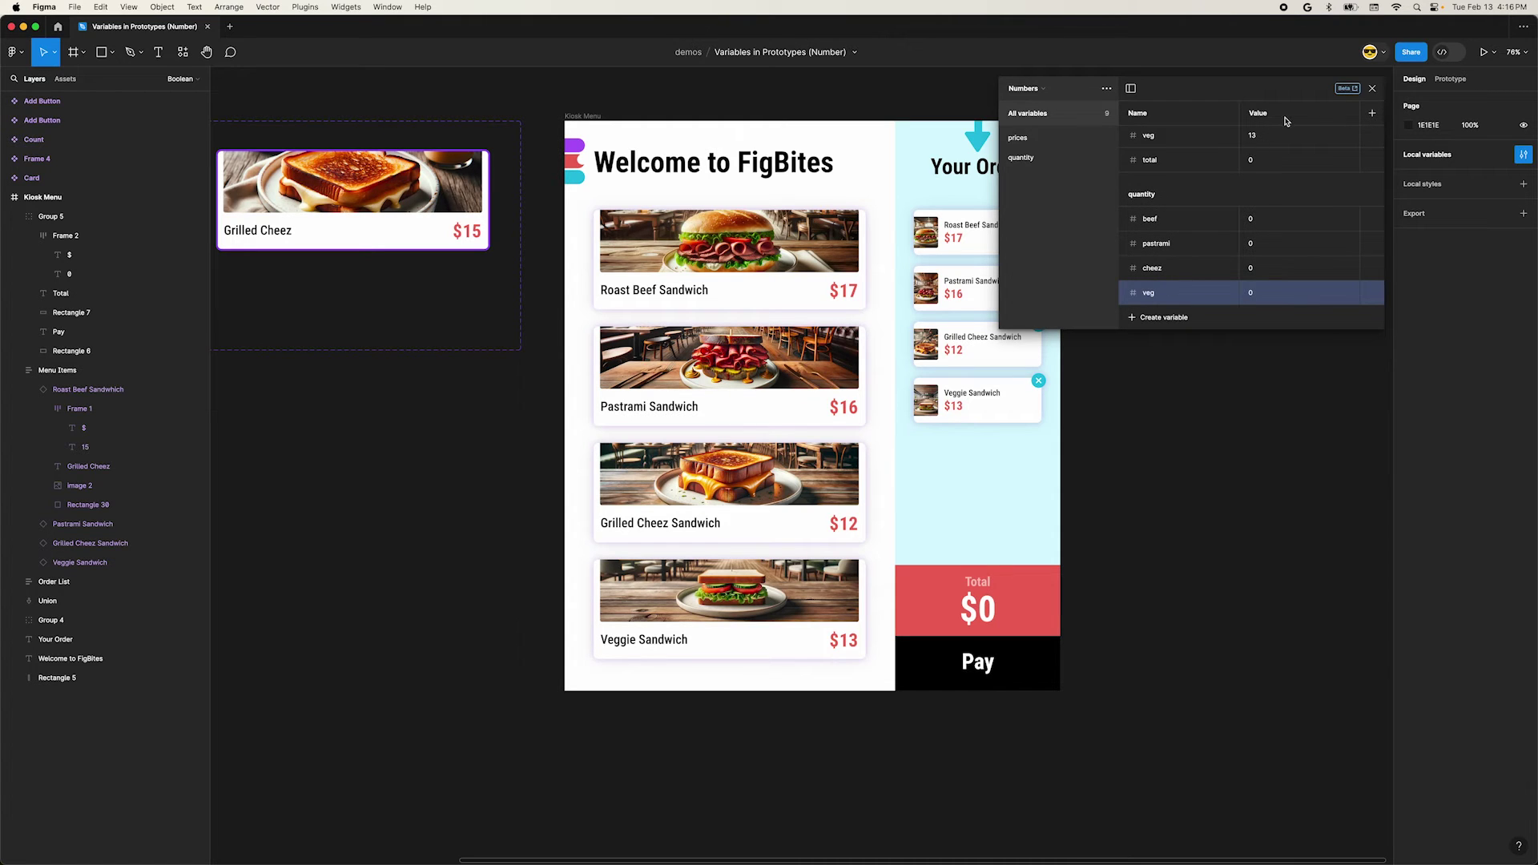
{"action": "left_click", "coordinate": [1373, 89]}
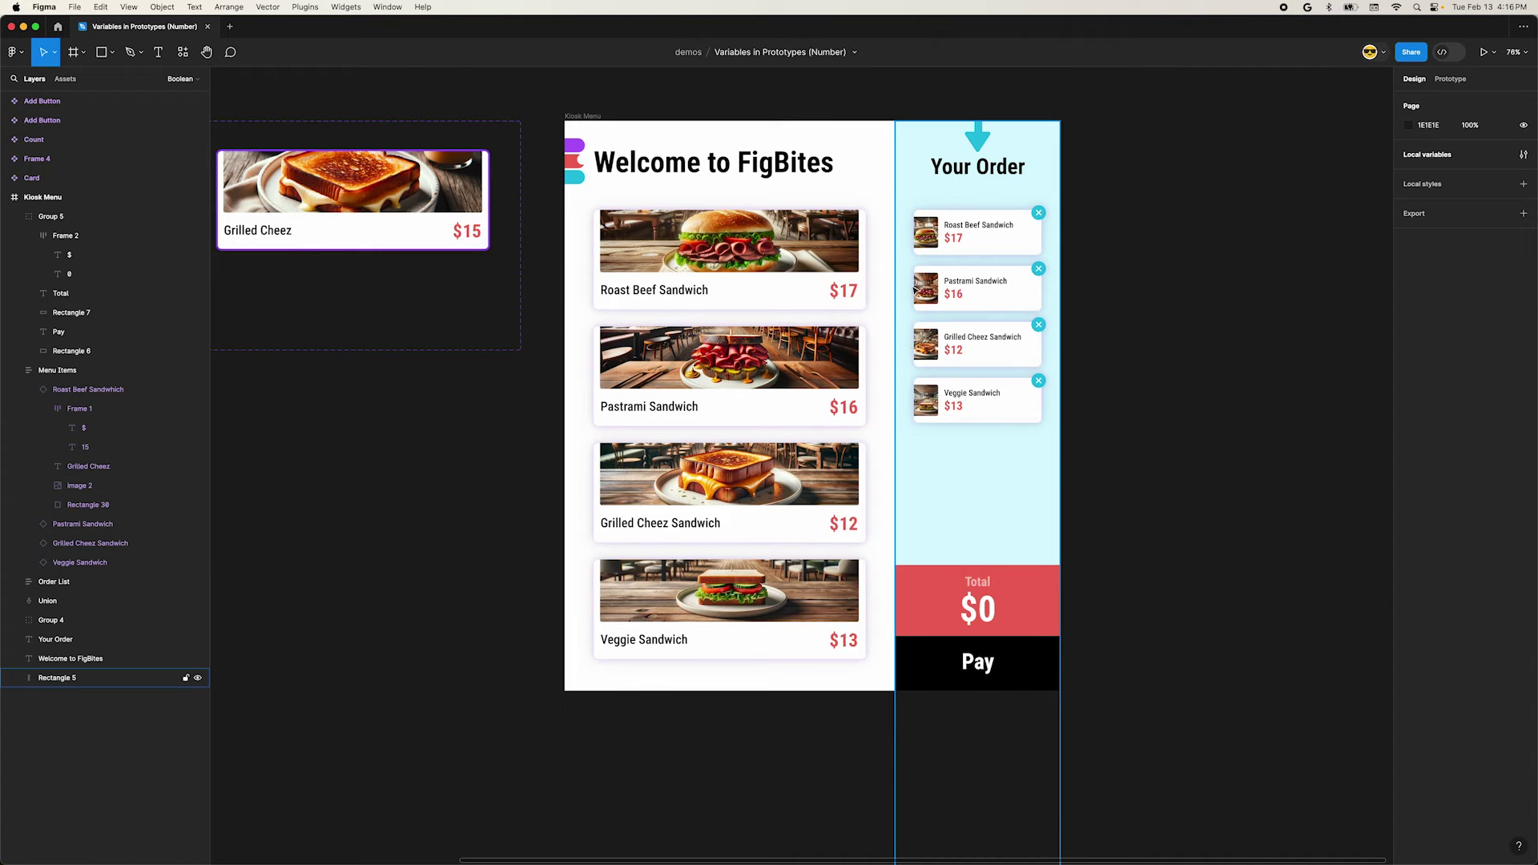
Turn on Show Count for the four cards in the Order List
{"action": "left_click", "coordinate": [983, 237]}
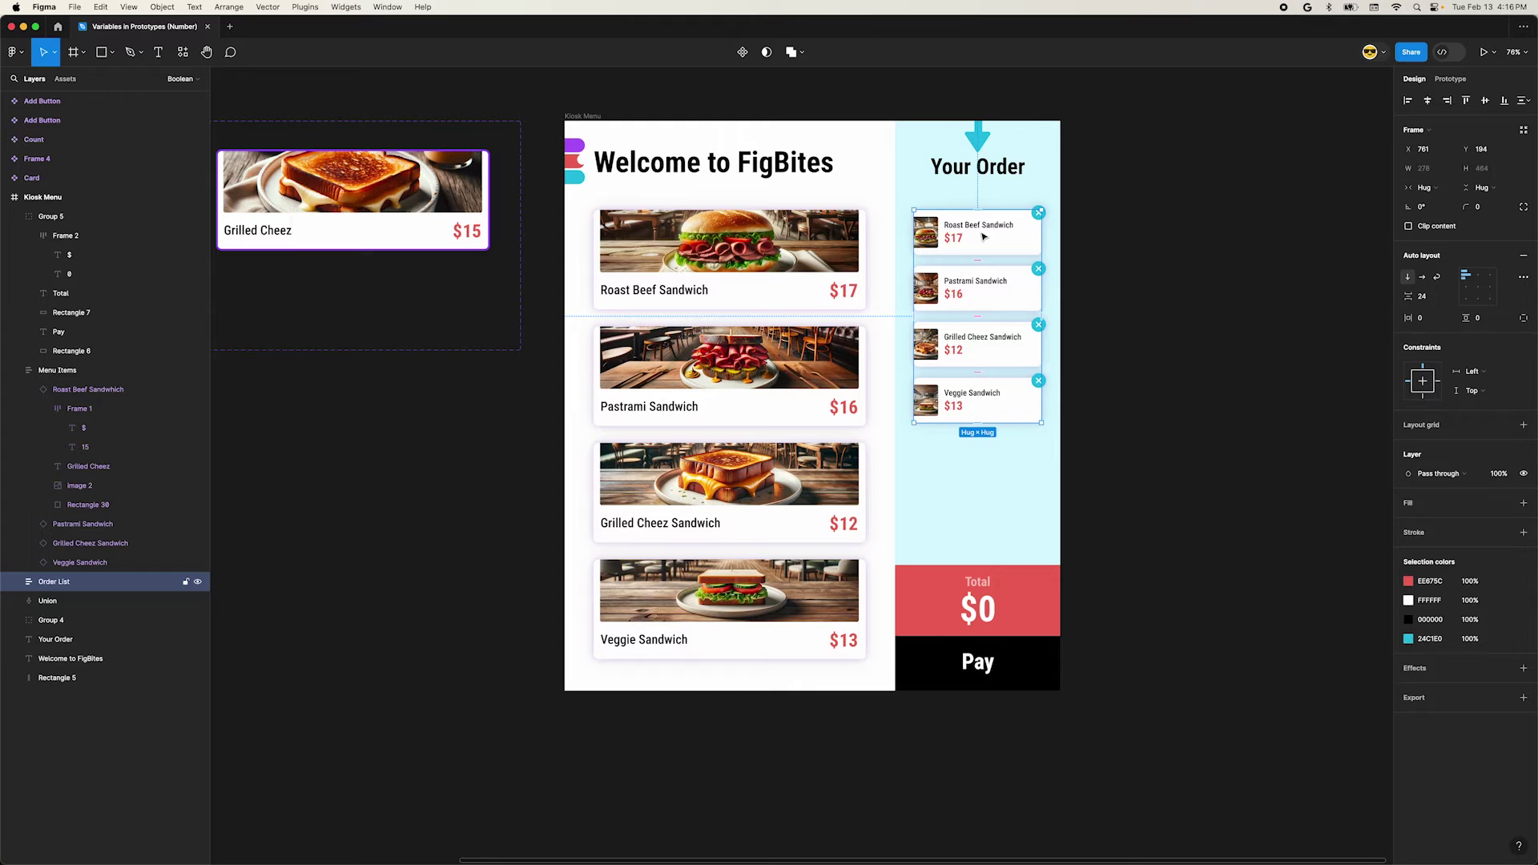
{"action": "key", "text": "Return"}
{"action": "left_click", "coordinate": [1474, 295]}
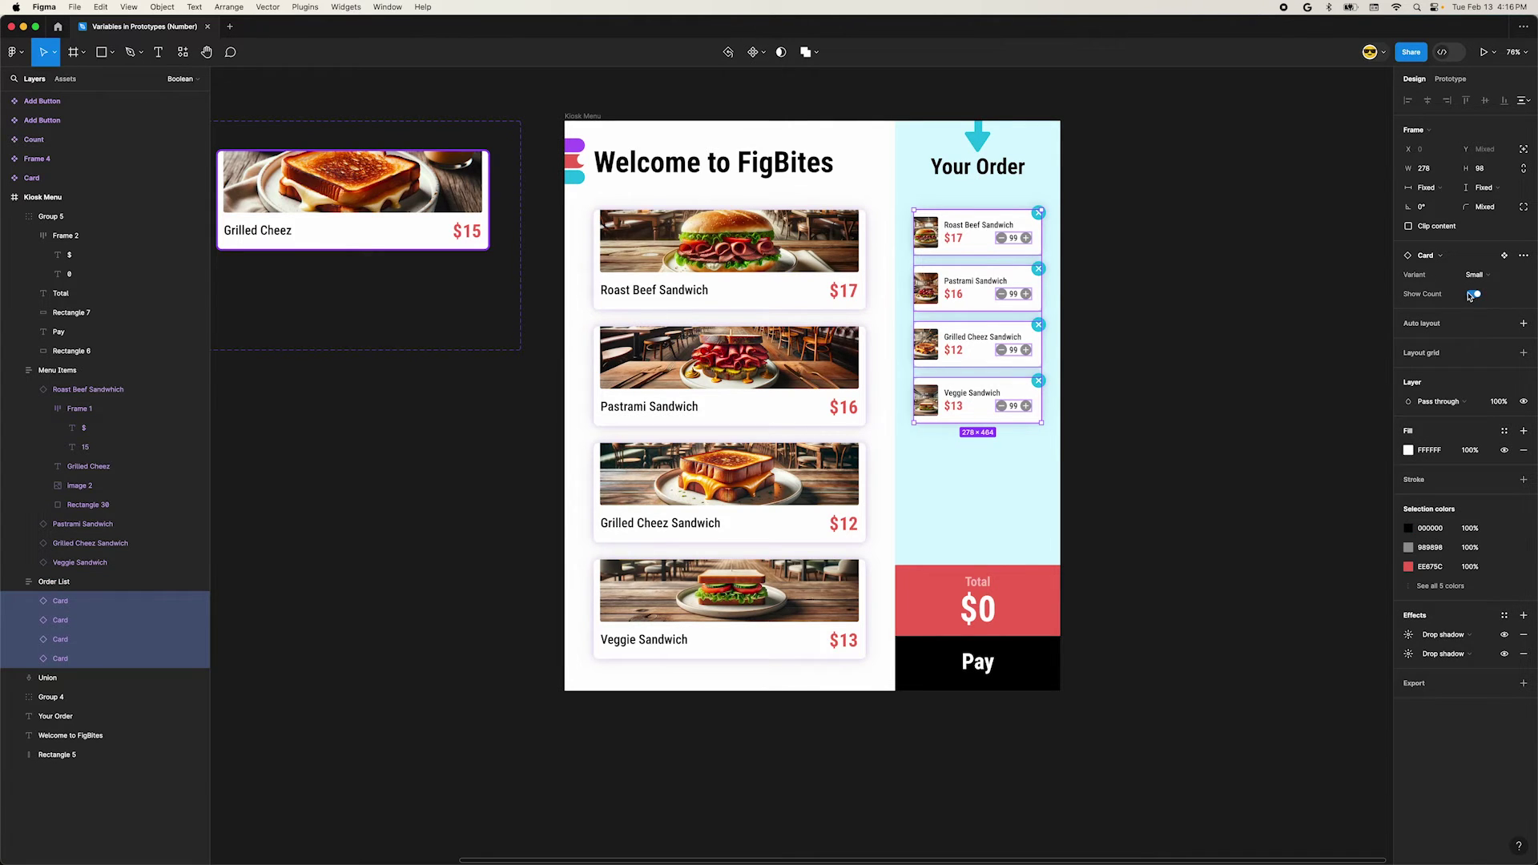
Bind the Roast Beef card's count text to quantity/beef so it reads 0
{"action": "left_click", "coordinate": [1221, 303]}
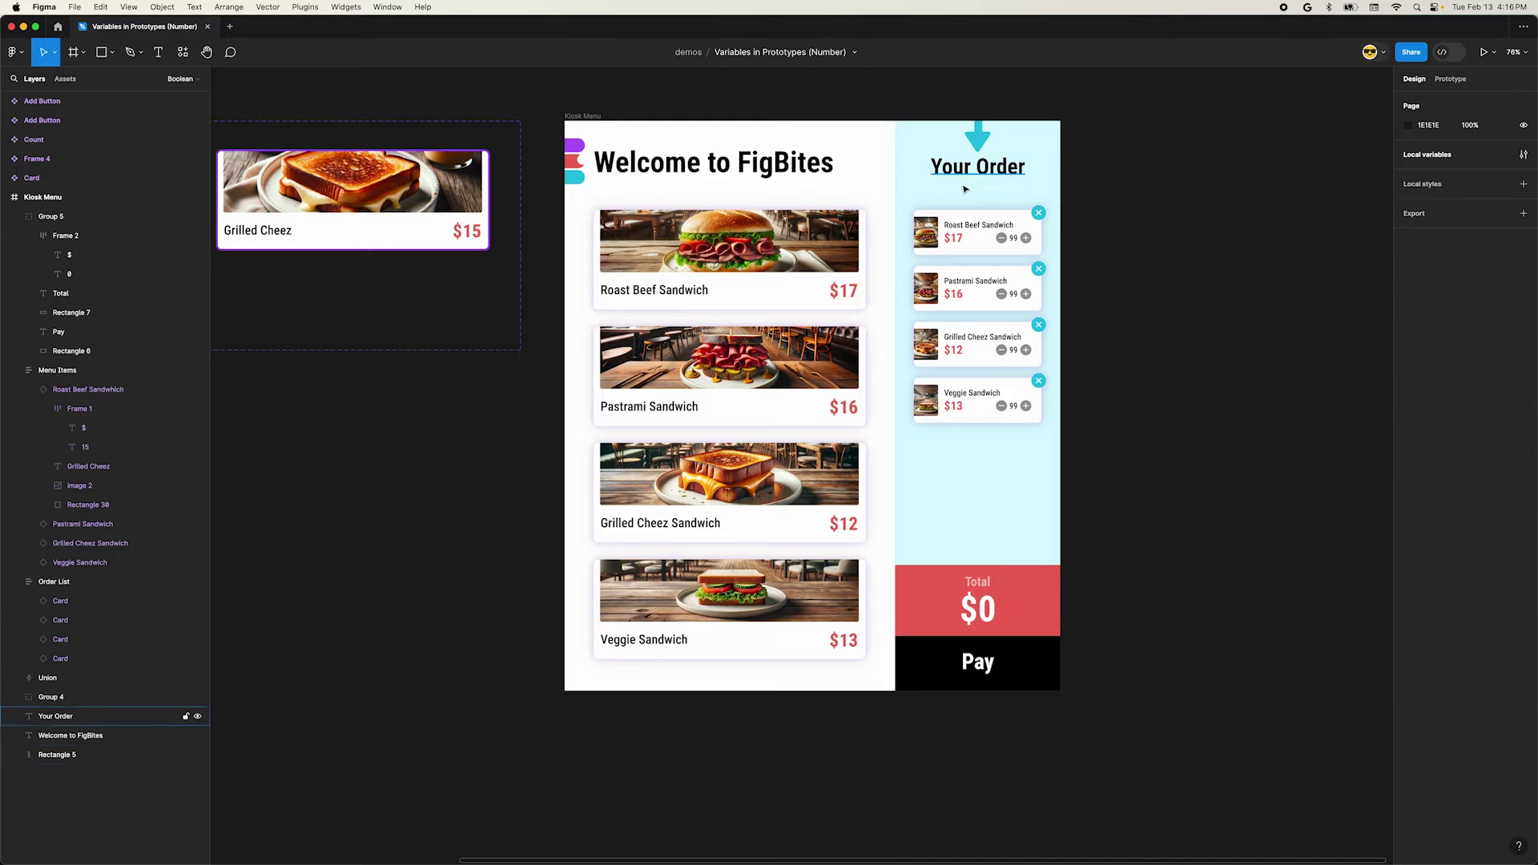
{"action": "left_click", "coordinate": [1013, 238], "text": "super"}
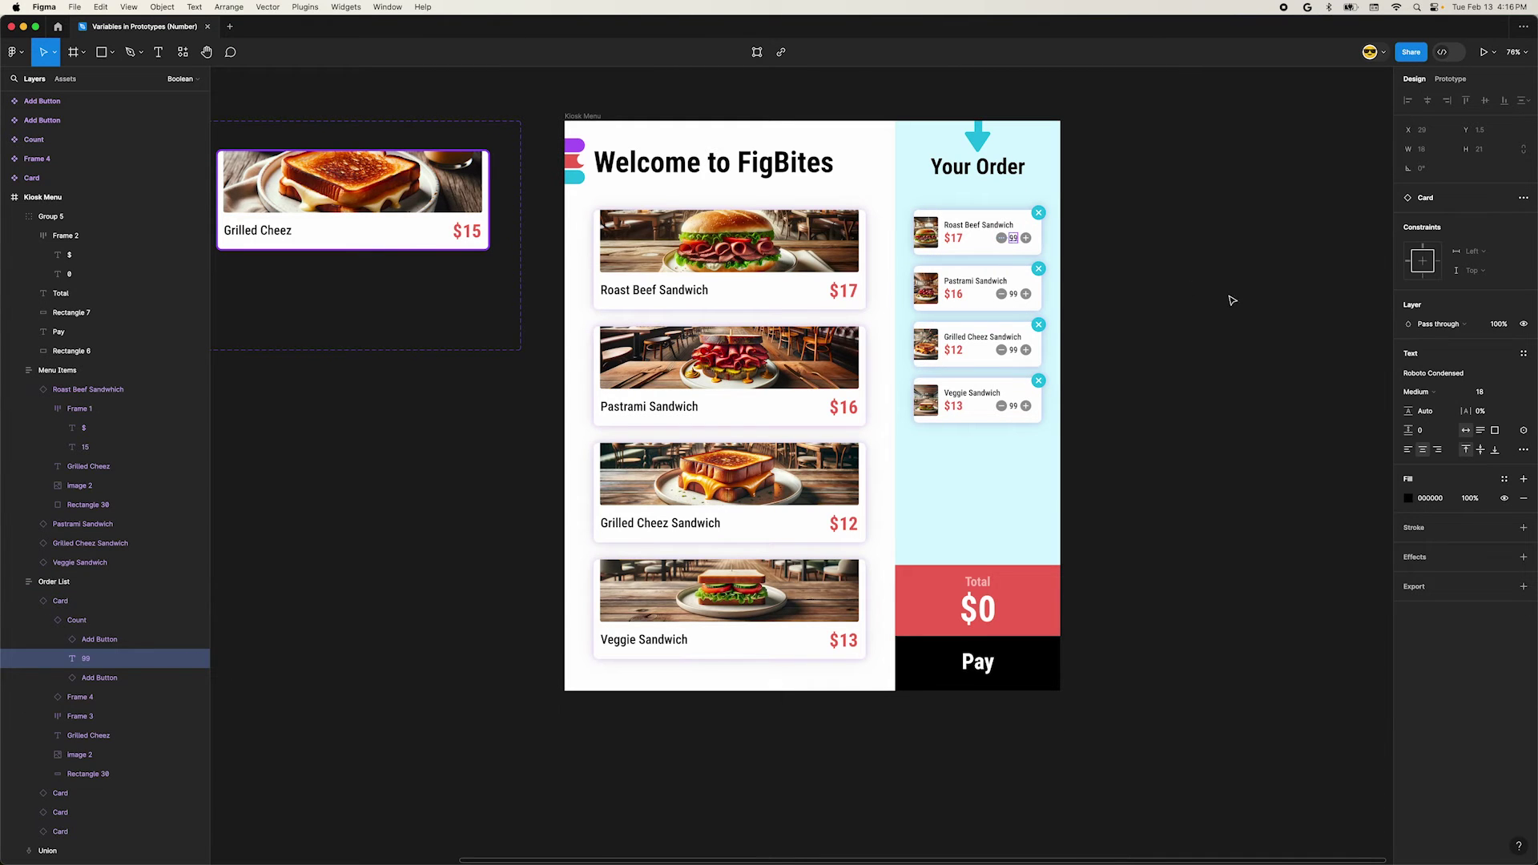
{"action": "left_click", "coordinate": [1524, 430]}
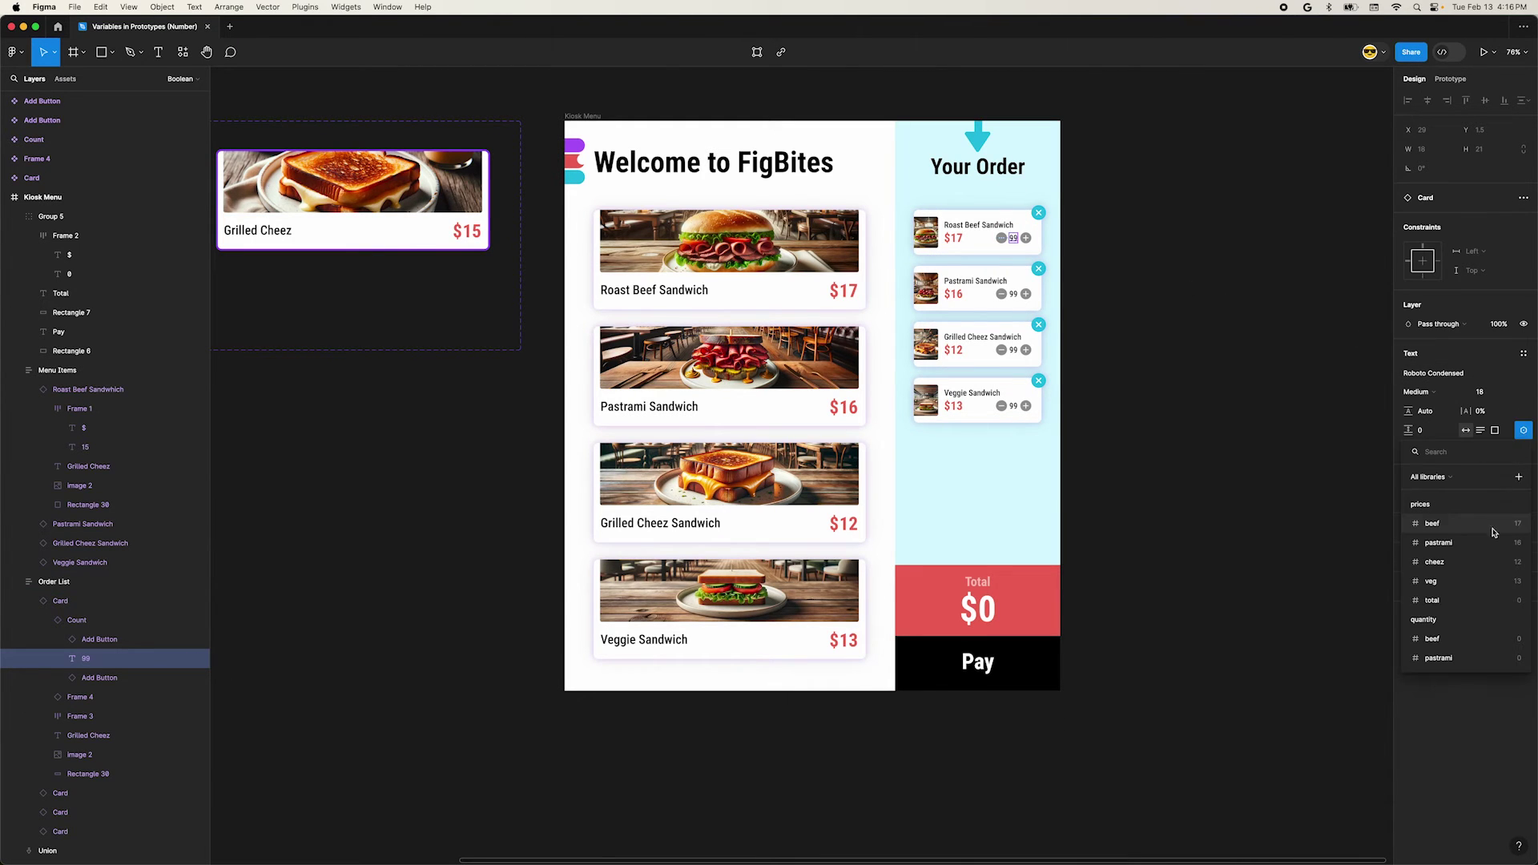
{"action": "left_click", "coordinate": [1458, 640]}
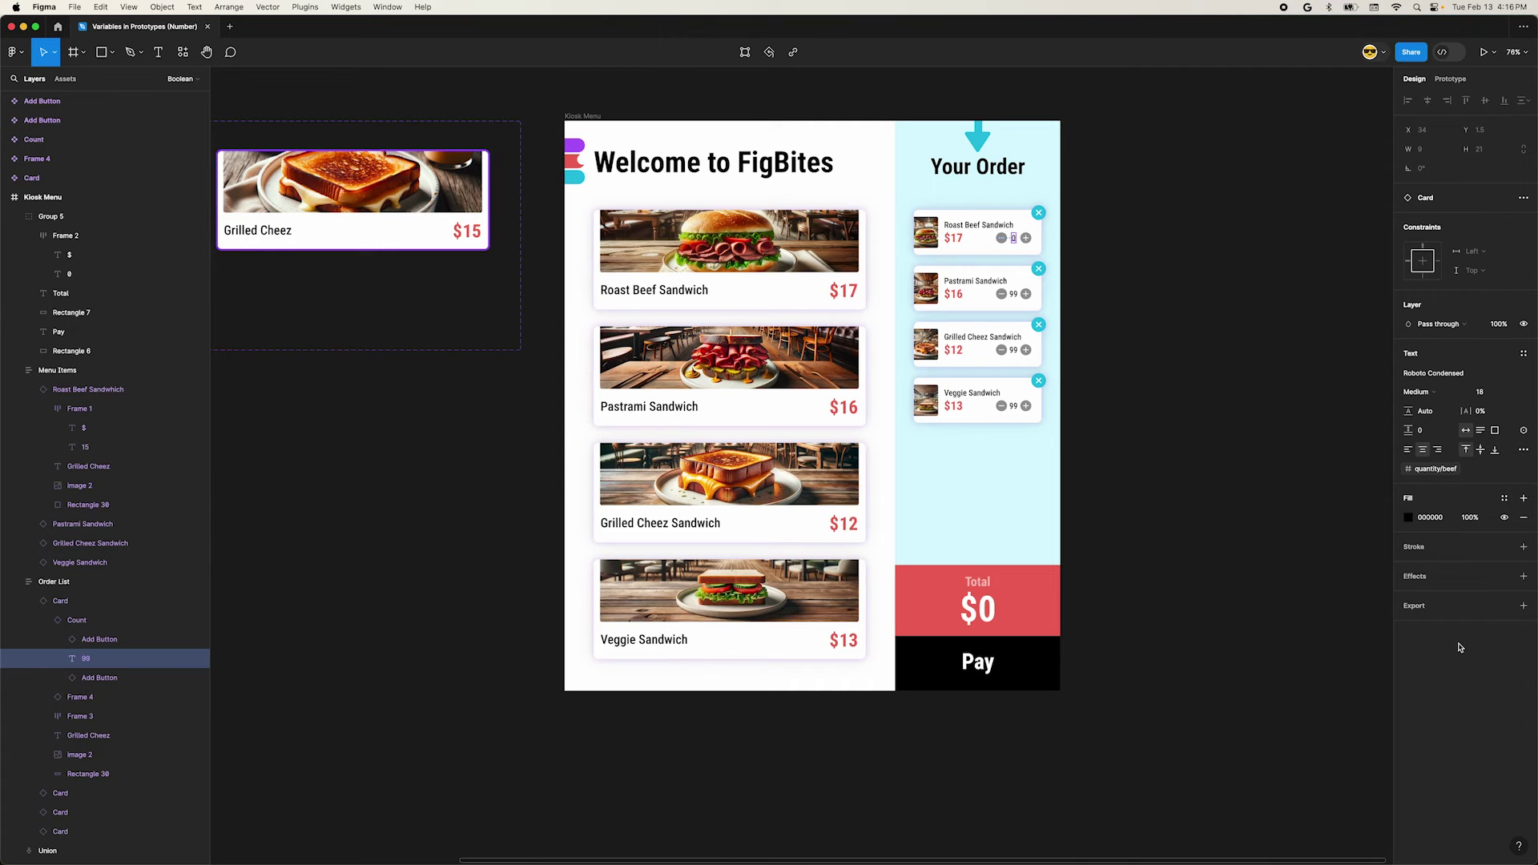
{"action": "left_click", "coordinate": [823, 266]}
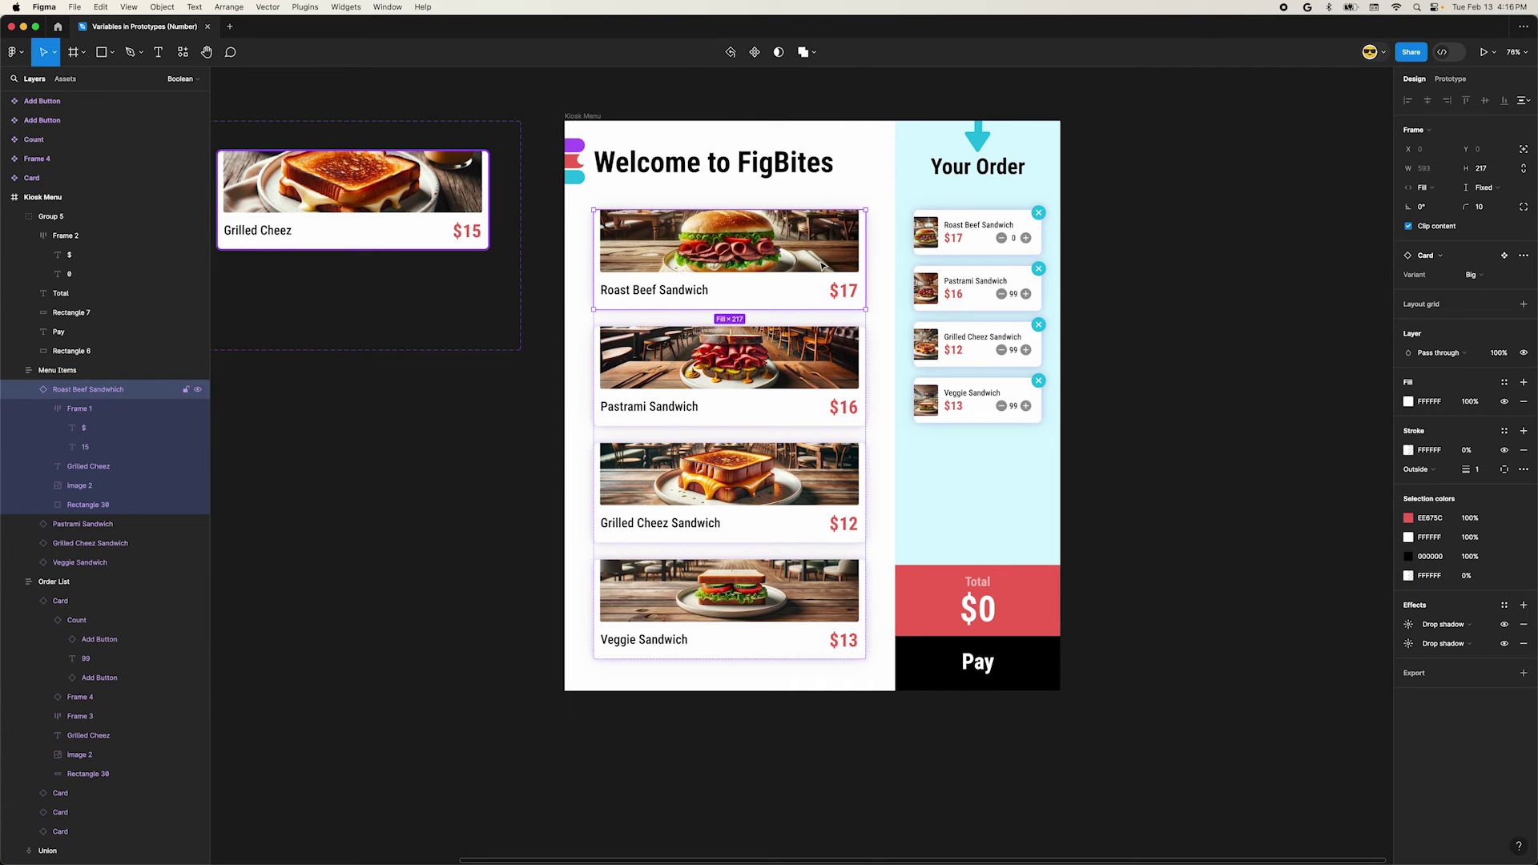
Add a Set variable action for quantity/beef to the Roast Beef card's click interaction
{"action": "left_click", "coordinate": [1450, 79]}
{"action": "left_click", "coordinate": [1422, 150]}
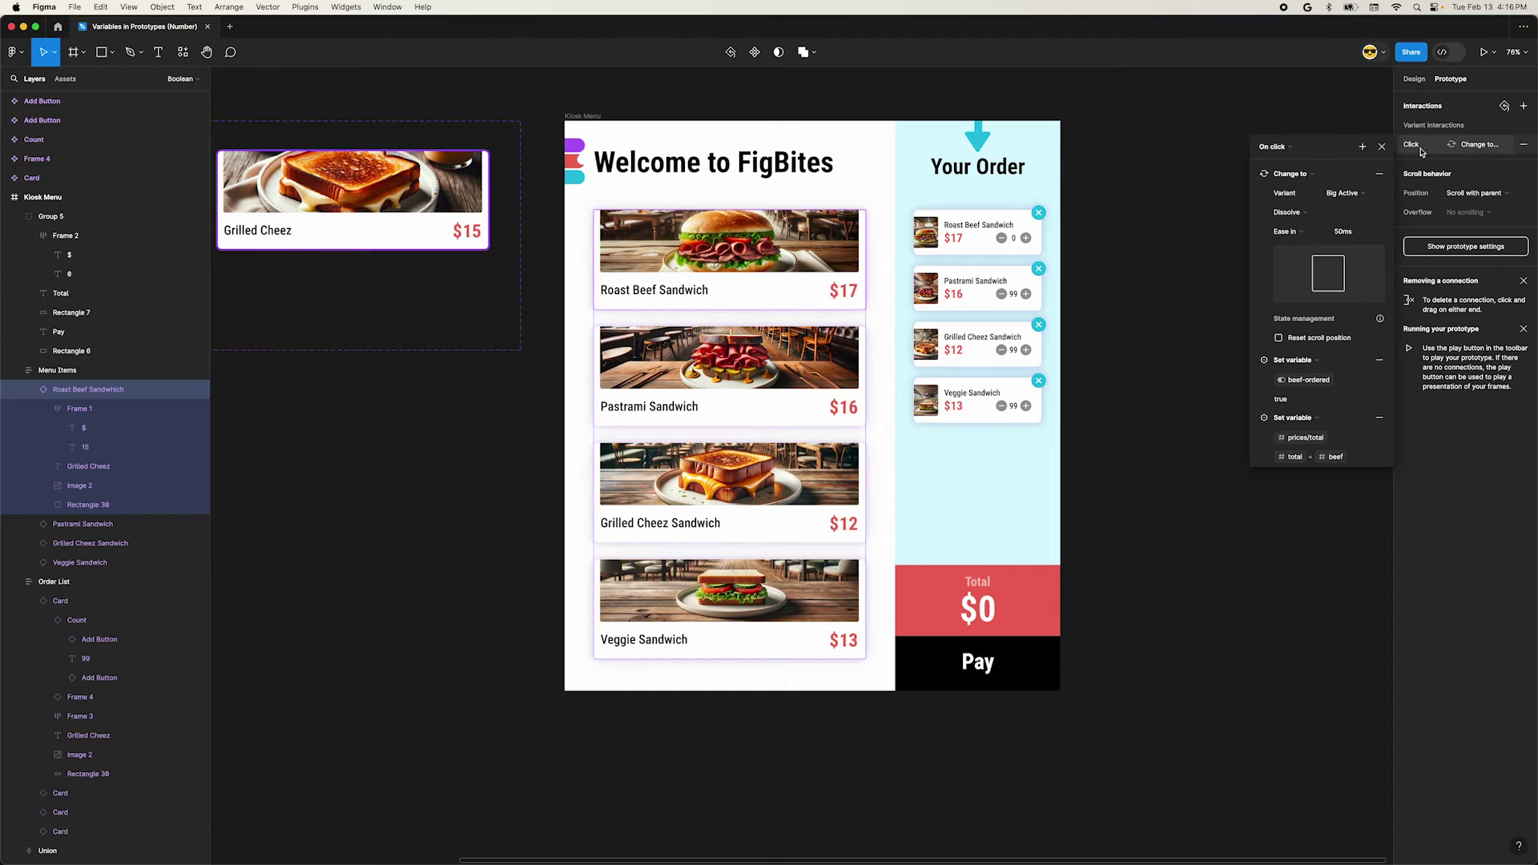
{"action": "left_click", "coordinate": [1362, 146]}
{"action": "left_click", "coordinate": [1372, 225]}
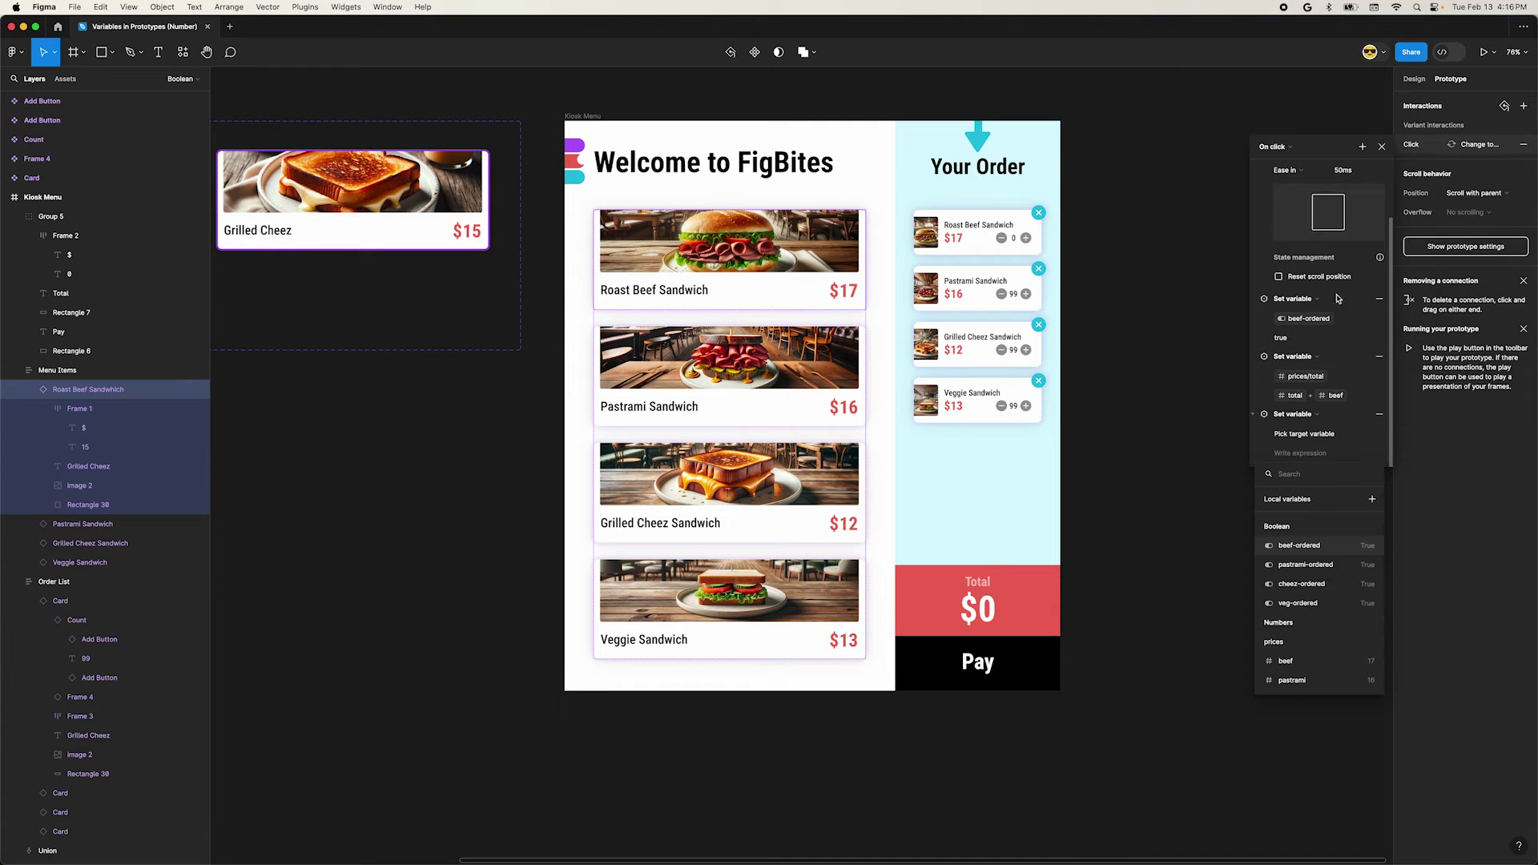
{"action": "scroll", "coordinate": [1300, 626], "scroll_direction": "down", "scroll_amount": 4}
{"action": "left_click", "coordinate": [1300, 624]}
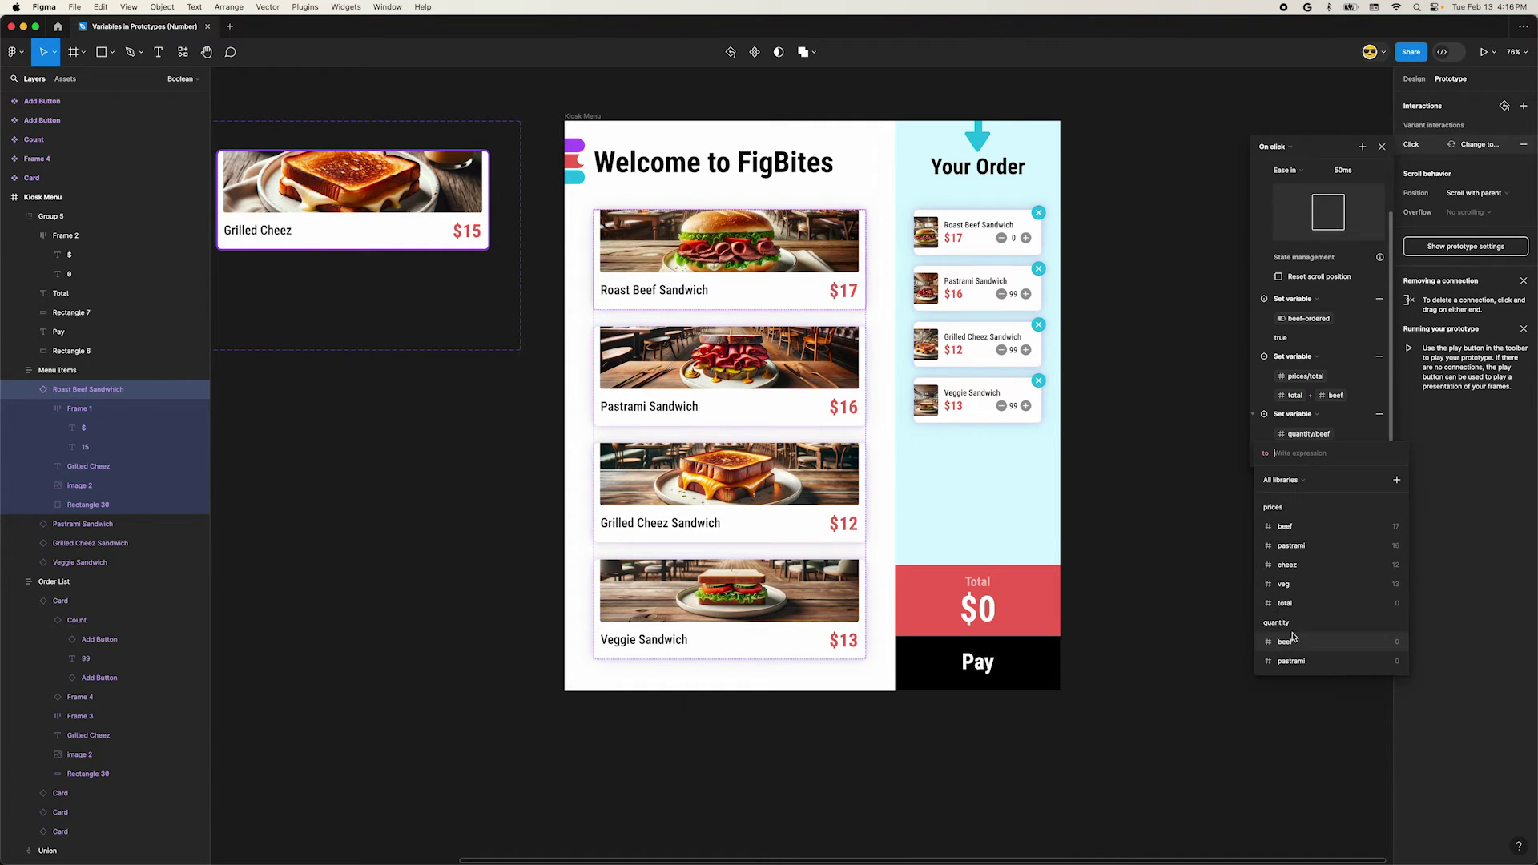
{"action": "left_click", "coordinate": [1292, 640]}
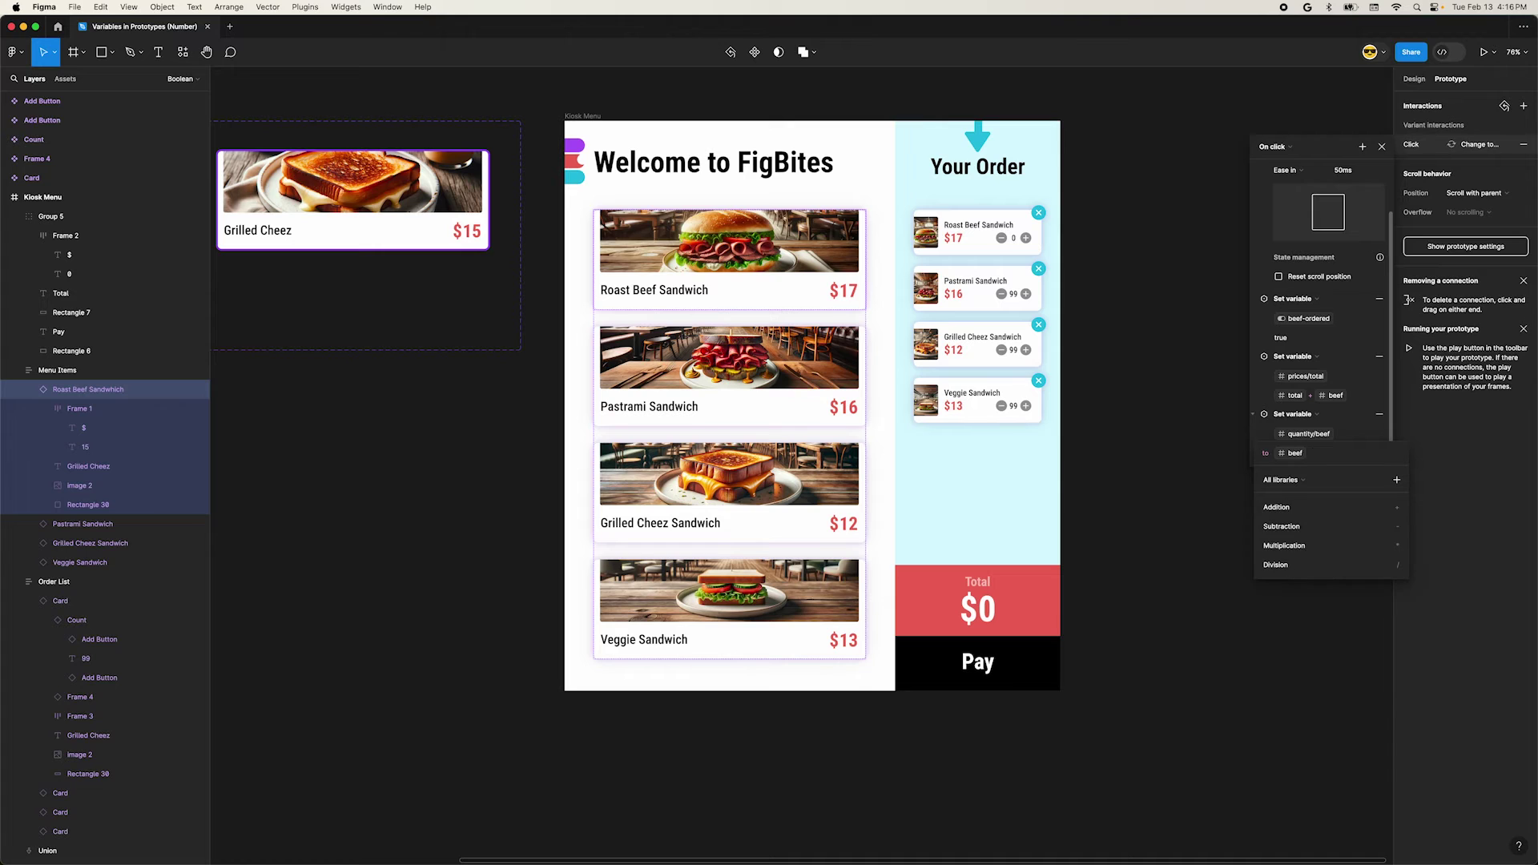
Preview the kiosk: add Roast Beef three times, remove it, then add it twice more
{"action": "left_click", "coordinate": [597, 115]}
{"action": "key", "text": "shift+space"}
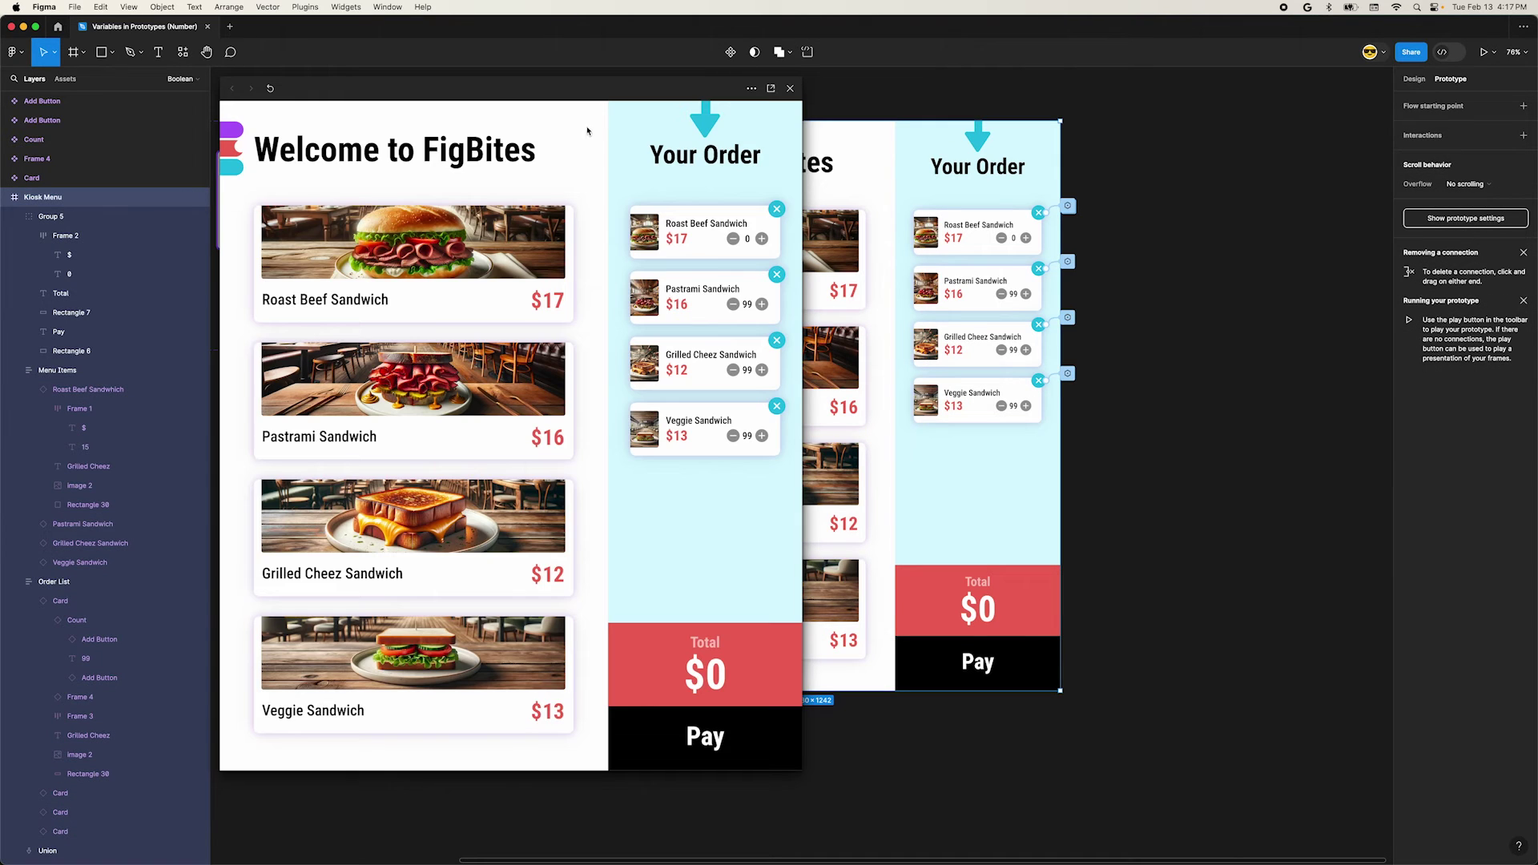
{"action": "left_click", "coordinate": [498, 242]}
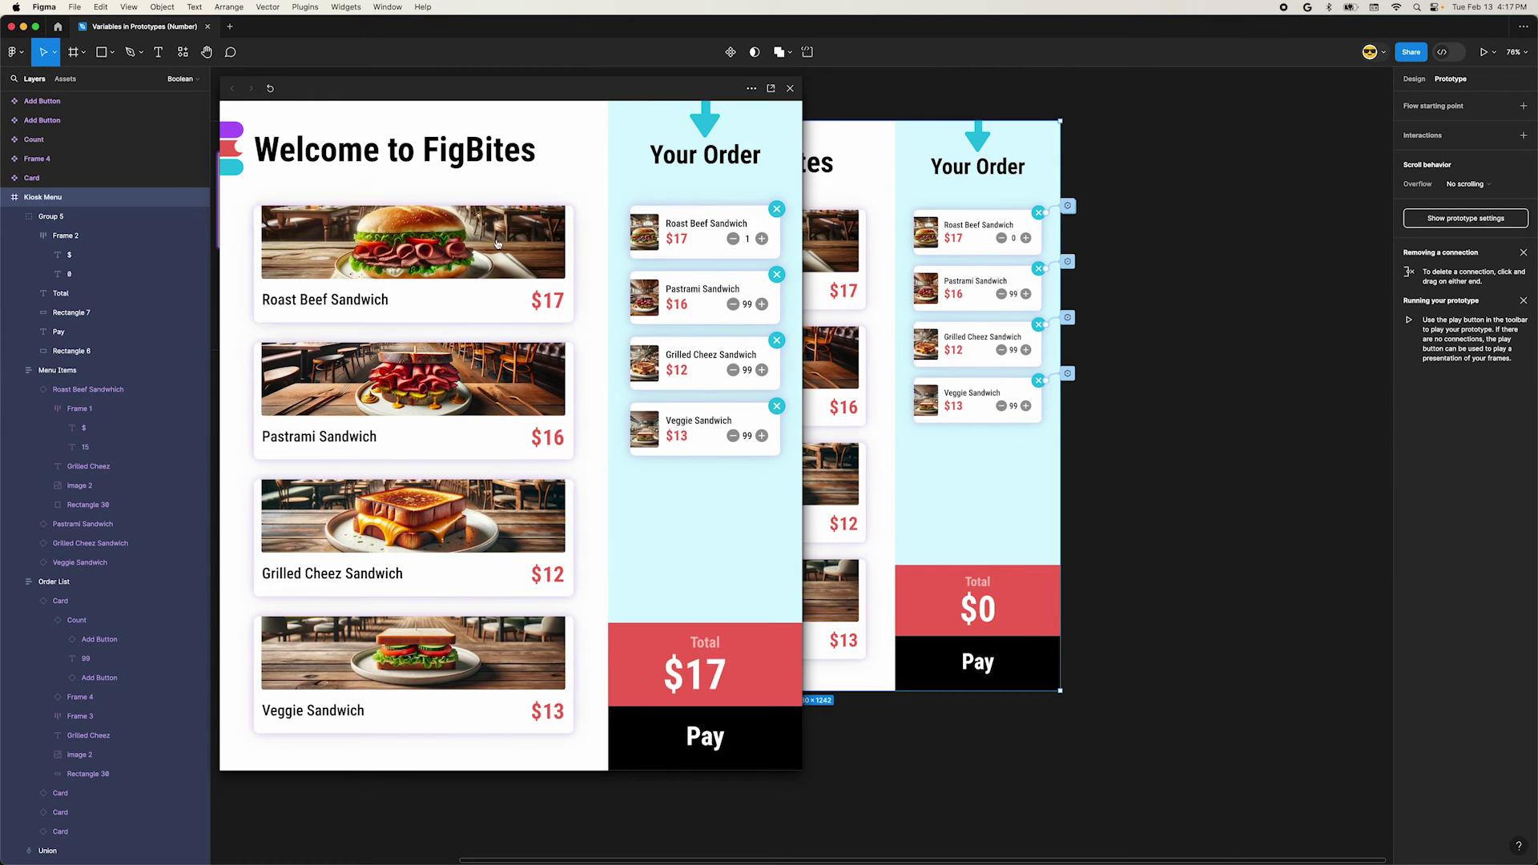
{"action": "left_click", "coordinate": [497, 243]}
{"action": "left_click", "coordinate": [497, 243]}
{"action": "left_click", "coordinate": [777, 210]}
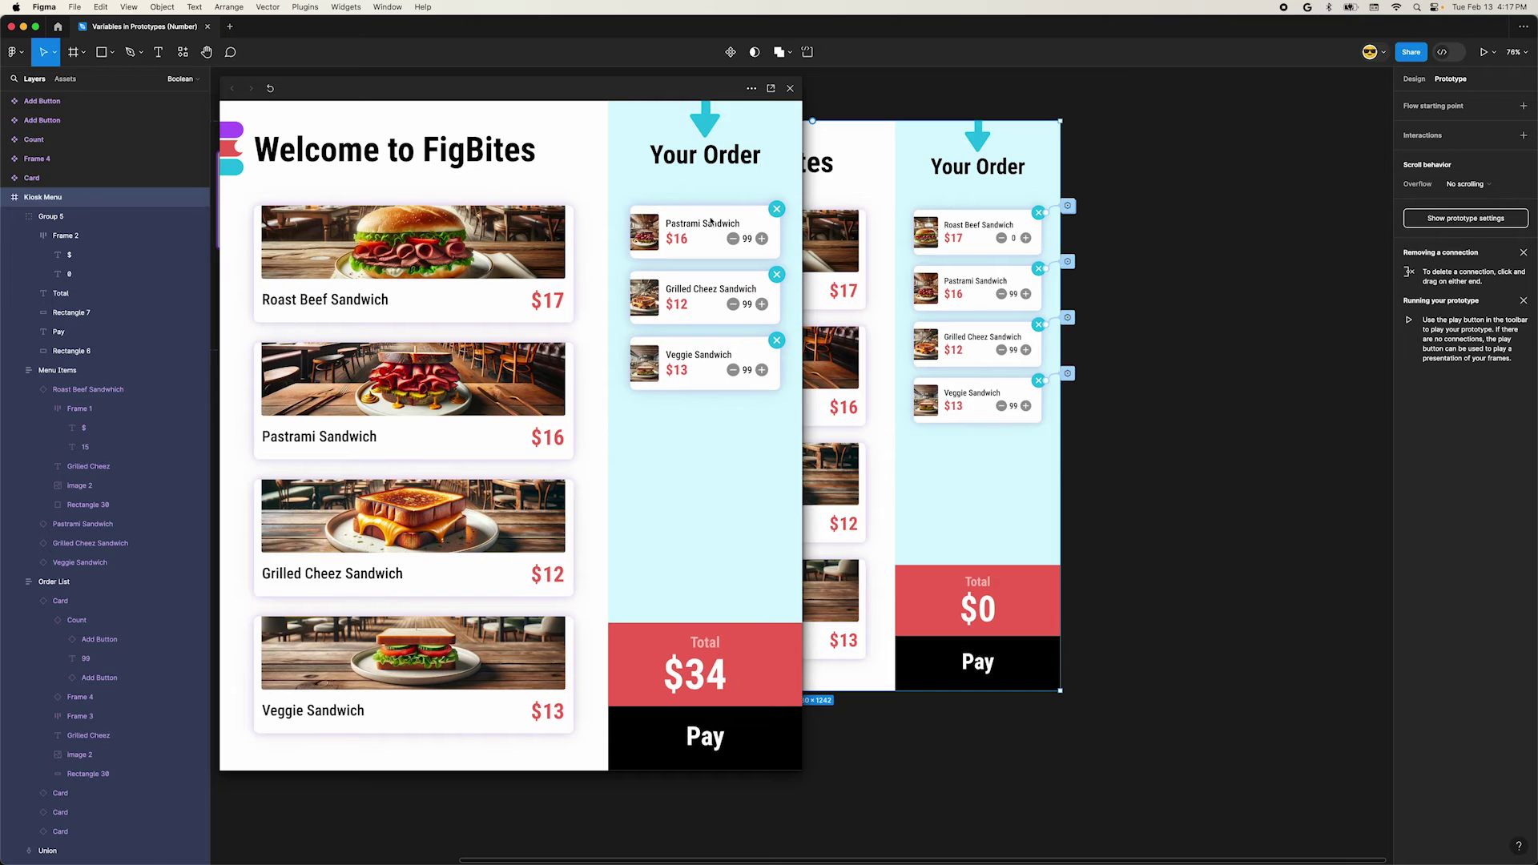
{"action": "left_click", "coordinate": [504, 256]}
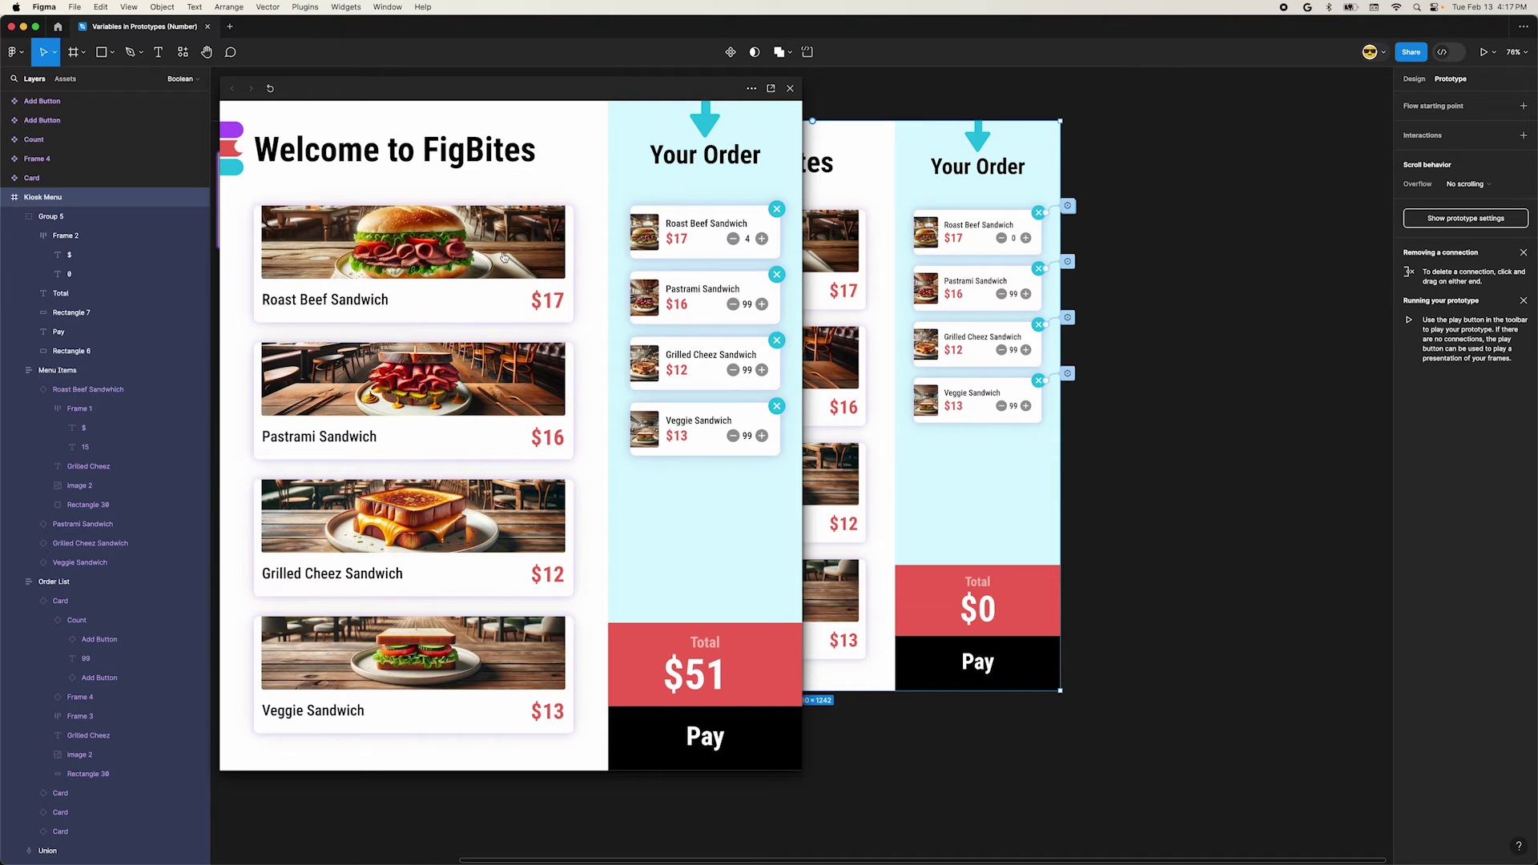
{"action": "left_click", "coordinate": [504, 256]}
Add a Set variable action resetting quantity/beef on the Roast Beef remove control
{"action": "left_click", "coordinate": [504, 257]}
{"action": "left_click", "coordinate": [790, 88]}
{"action": "left_click", "coordinate": [1068, 206]}
{"action": "left_click", "coordinate": [1068, 206]}
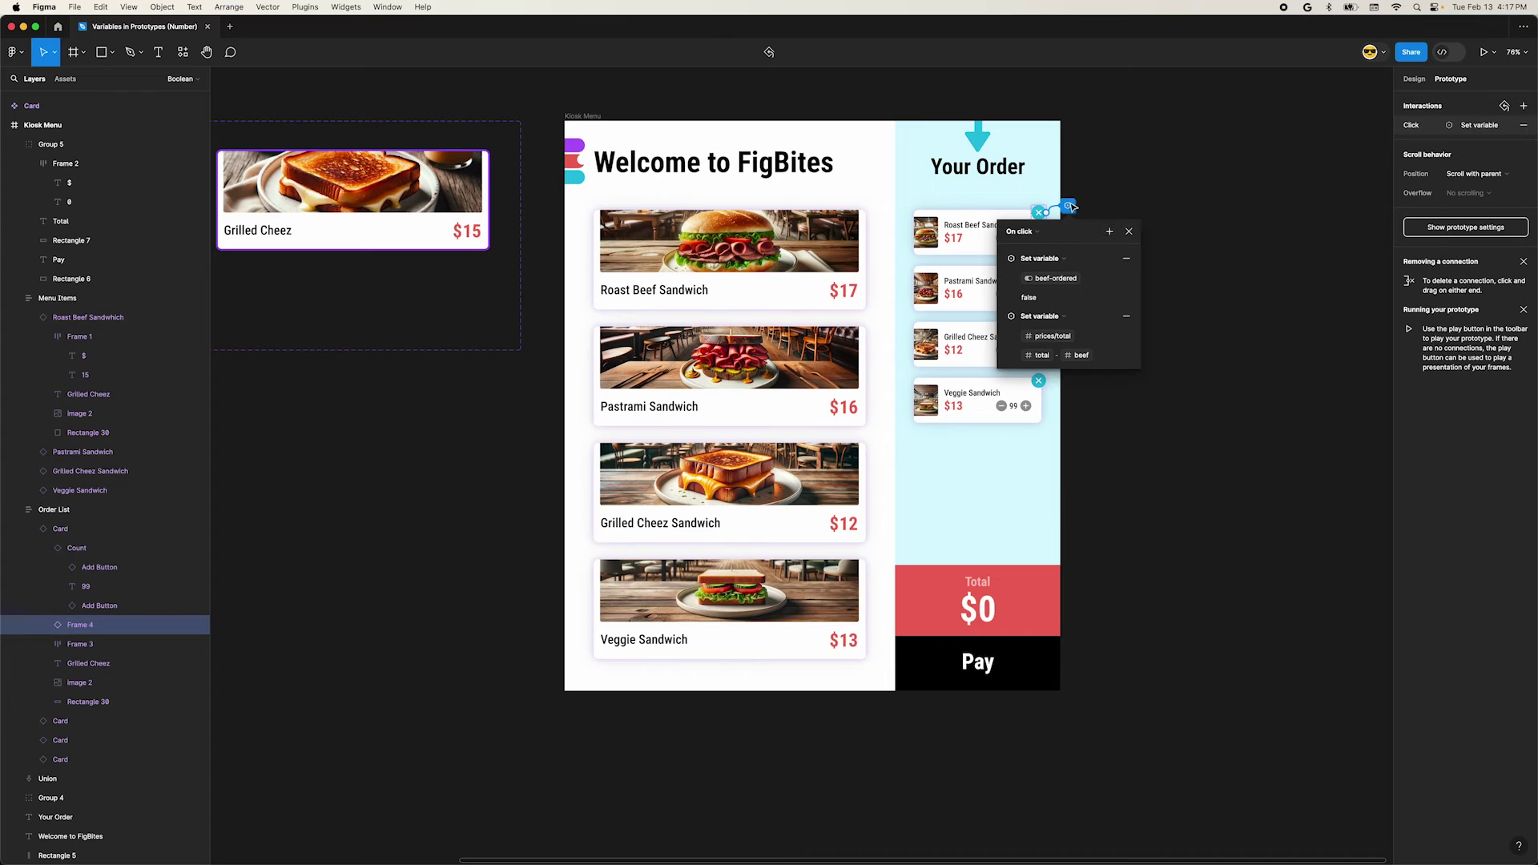
{"action": "left_click", "coordinate": [1111, 234]}
{"action": "left_click", "coordinate": [1139, 311]}
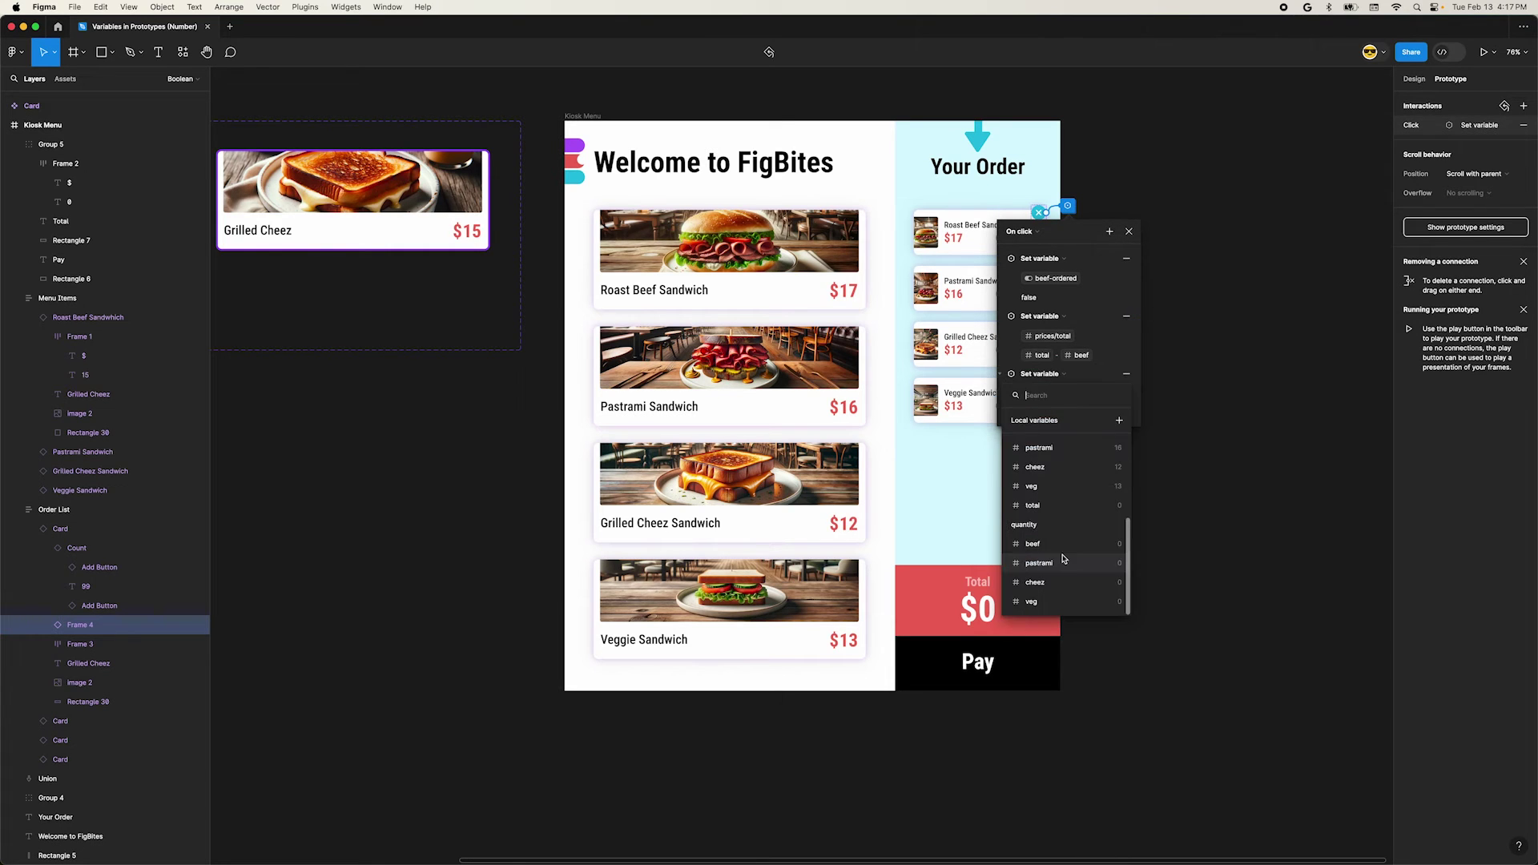
{"action": "left_click", "coordinate": [1063, 547]}
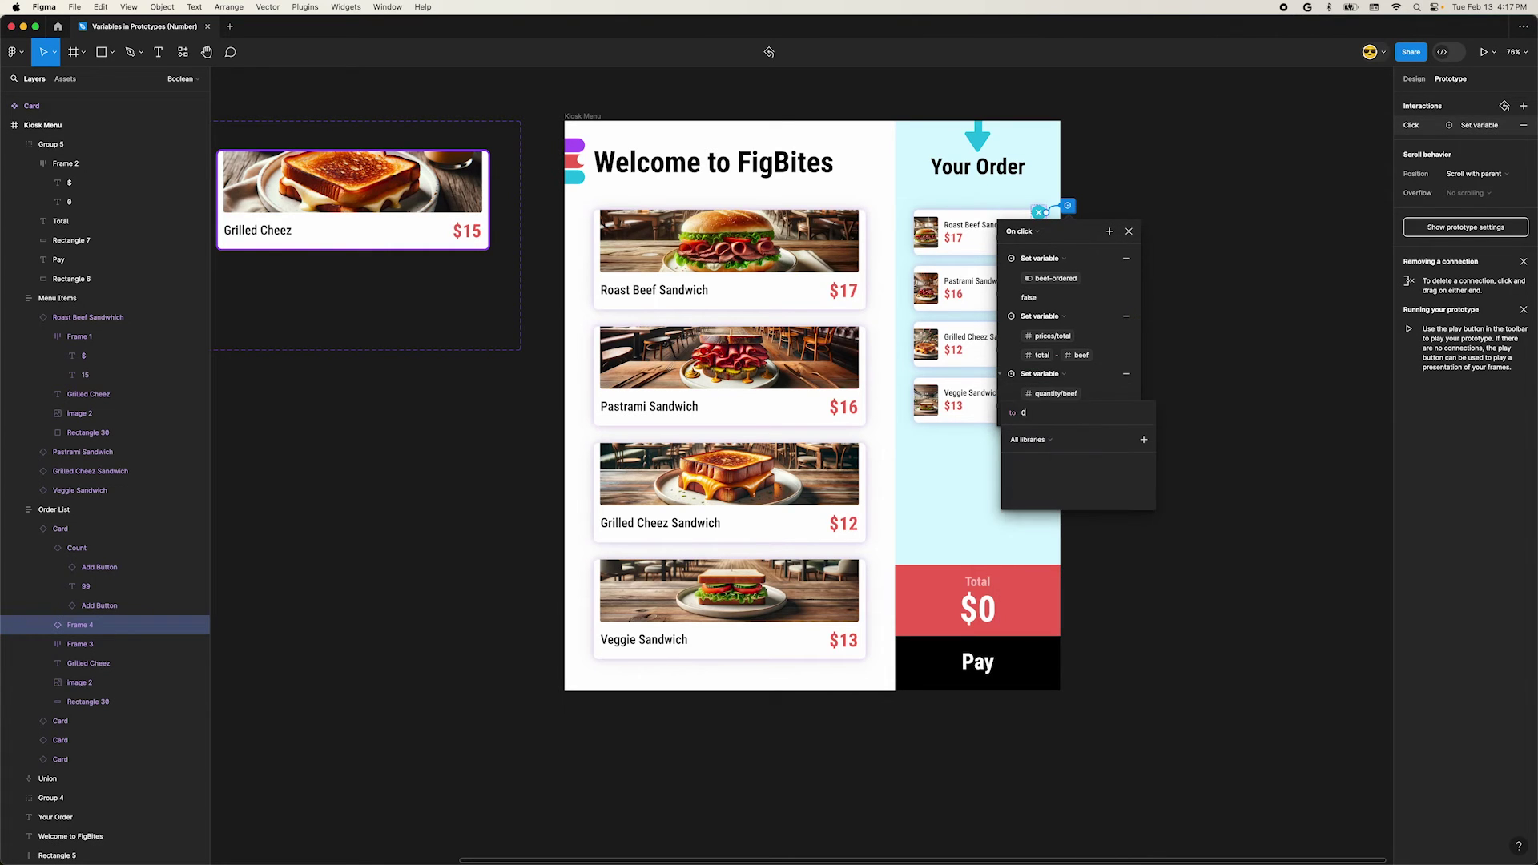
Preview: add two Roast Beef, then remove it, cutting the total from $34 to $17
{"action": "left_click", "coordinate": [583, 116]}
{"action": "key", "text": "shift+space"}
{"action": "left_click", "coordinate": [465, 259]}
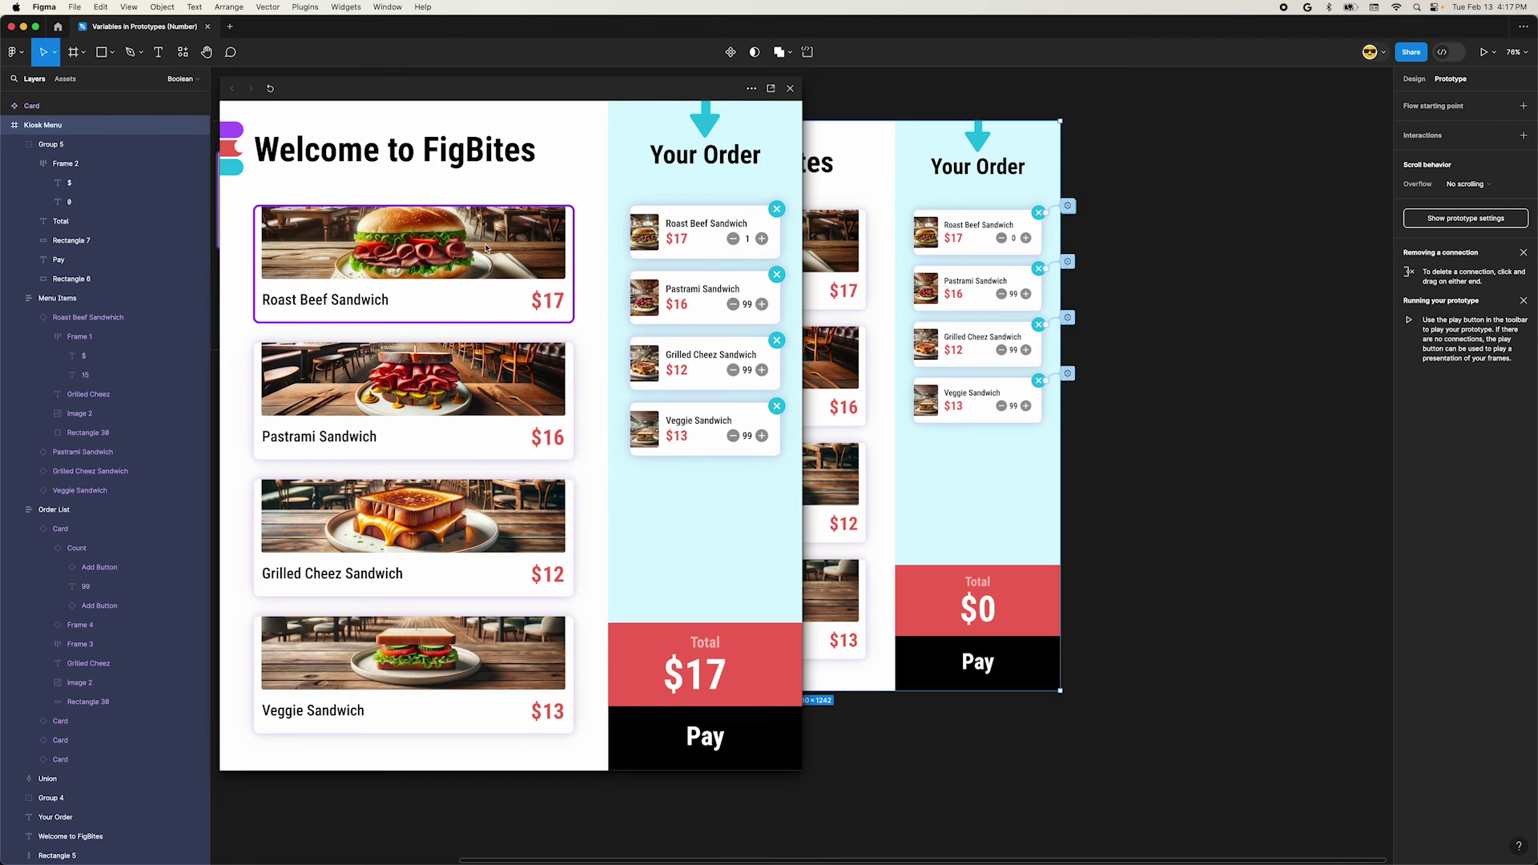
{"action": "left_click", "coordinate": [482, 250]}
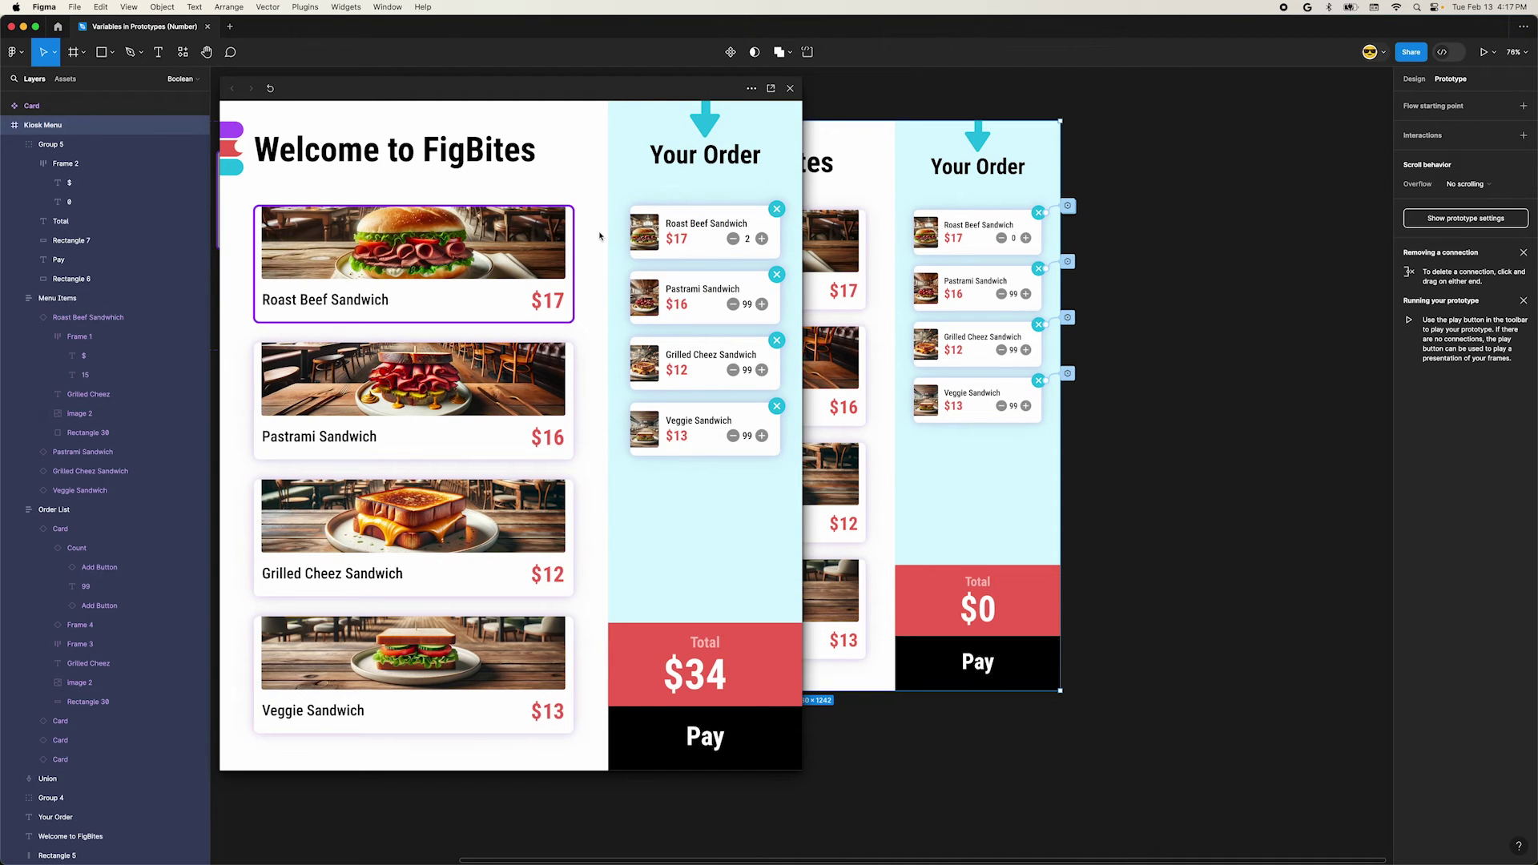
{"action": "left_click", "coordinate": [777, 209]}
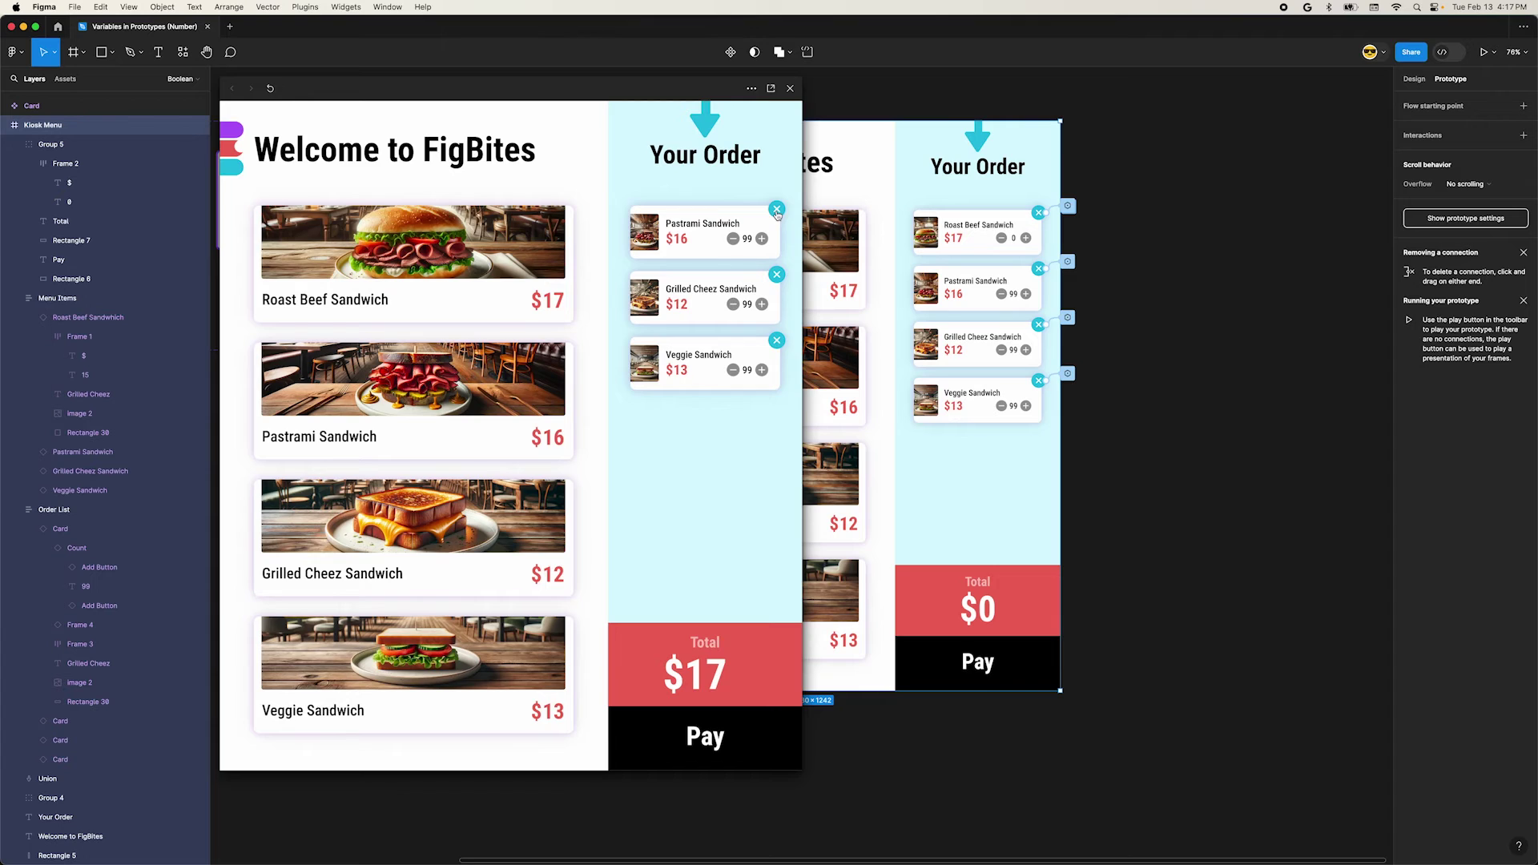
{"action": "key", "text": "Escape"}
{"action": "left_click", "coordinate": [1068, 208]}
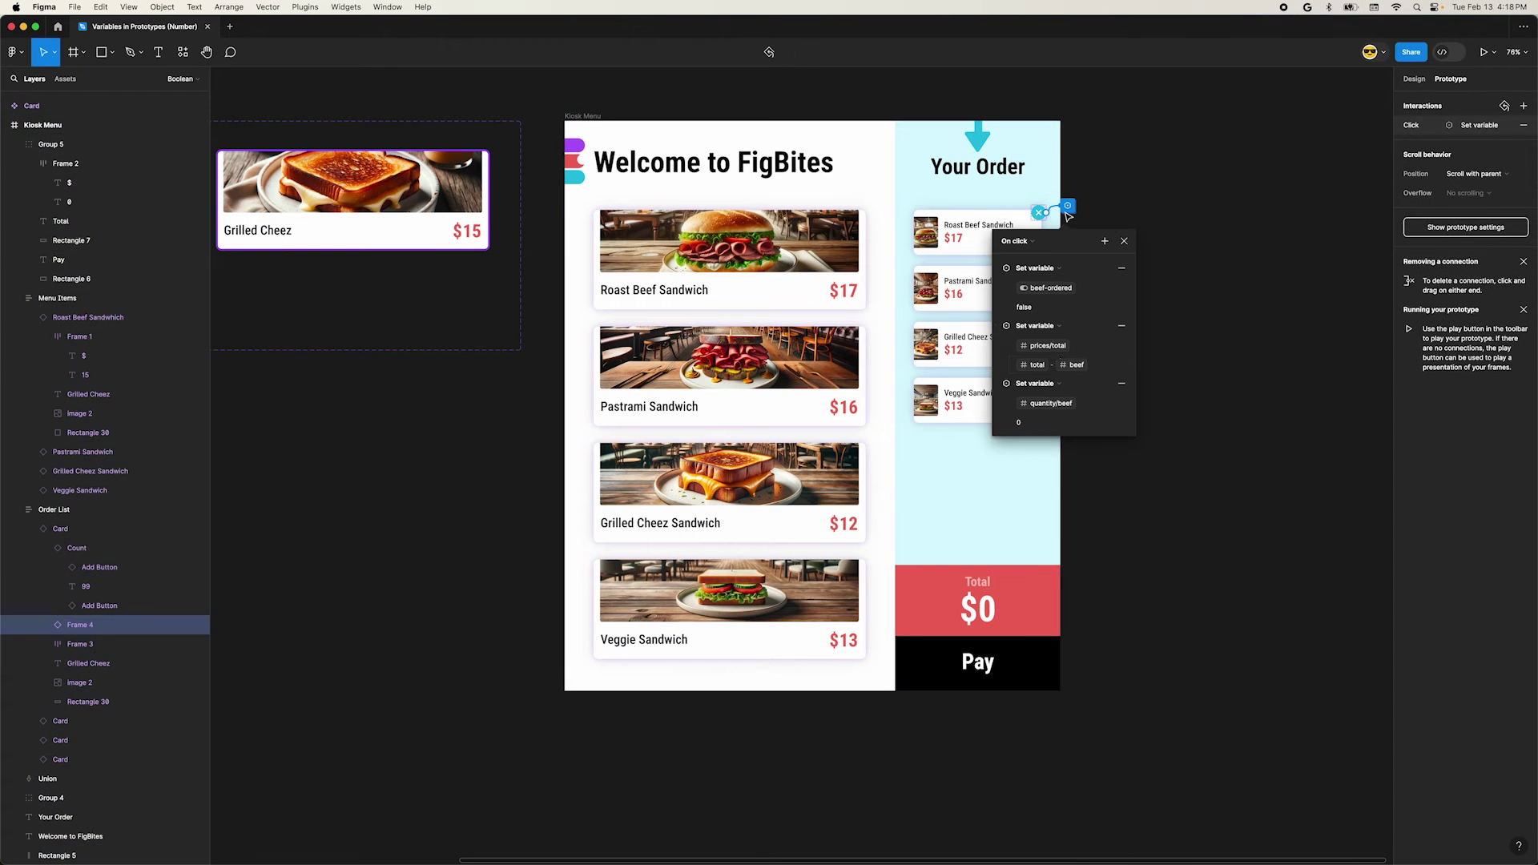
Change the total subtraction expression to total - beef * beef (price times quantity)
{"action": "left_click", "coordinate": [1070, 368]}
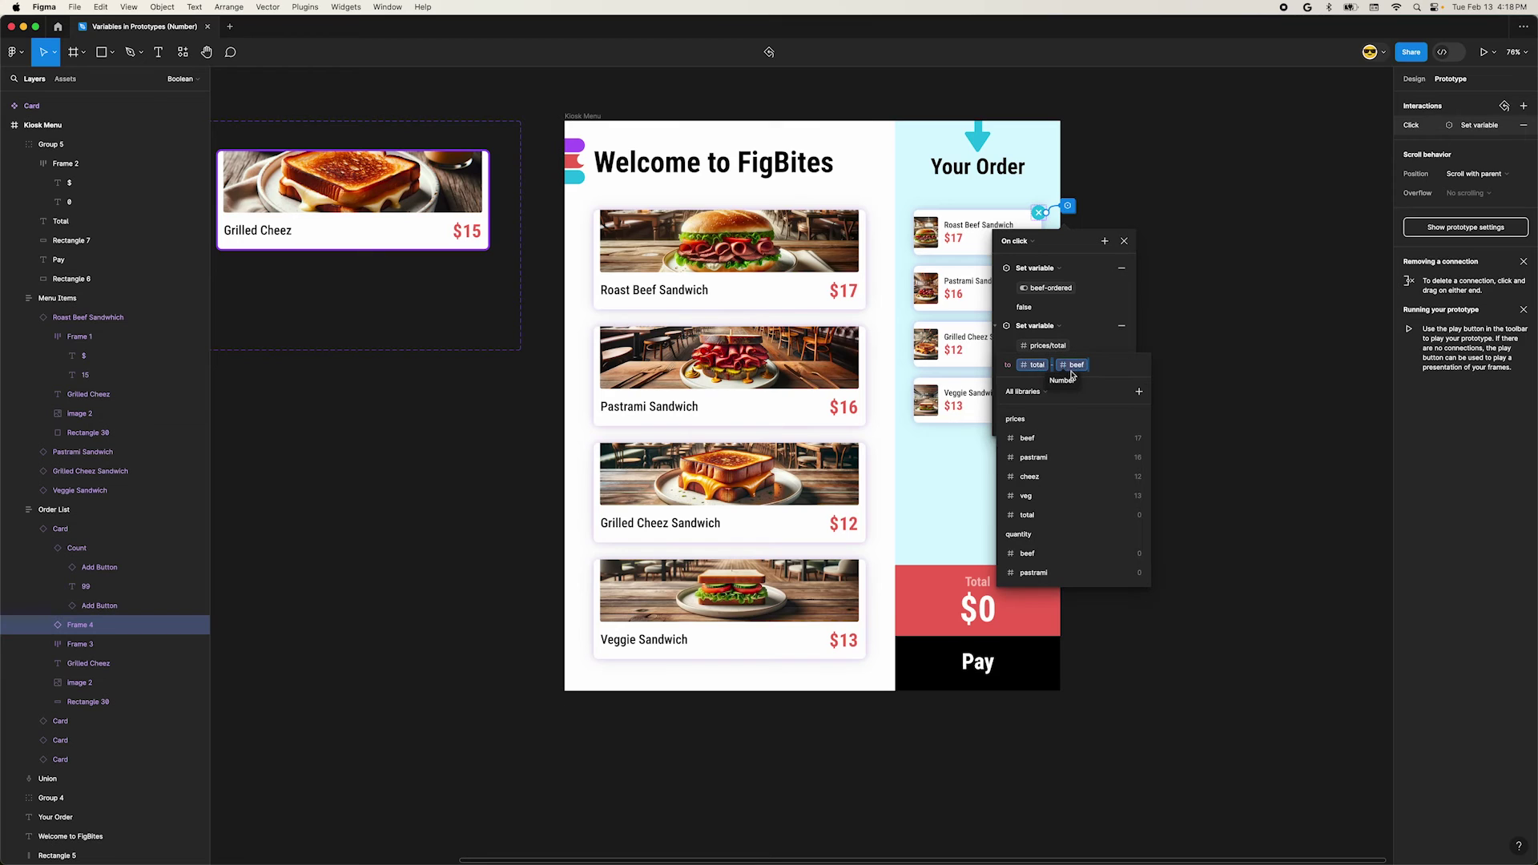
{"action": "left_click", "coordinate": [1112, 364]}
{"action": "type", "text": "*"}
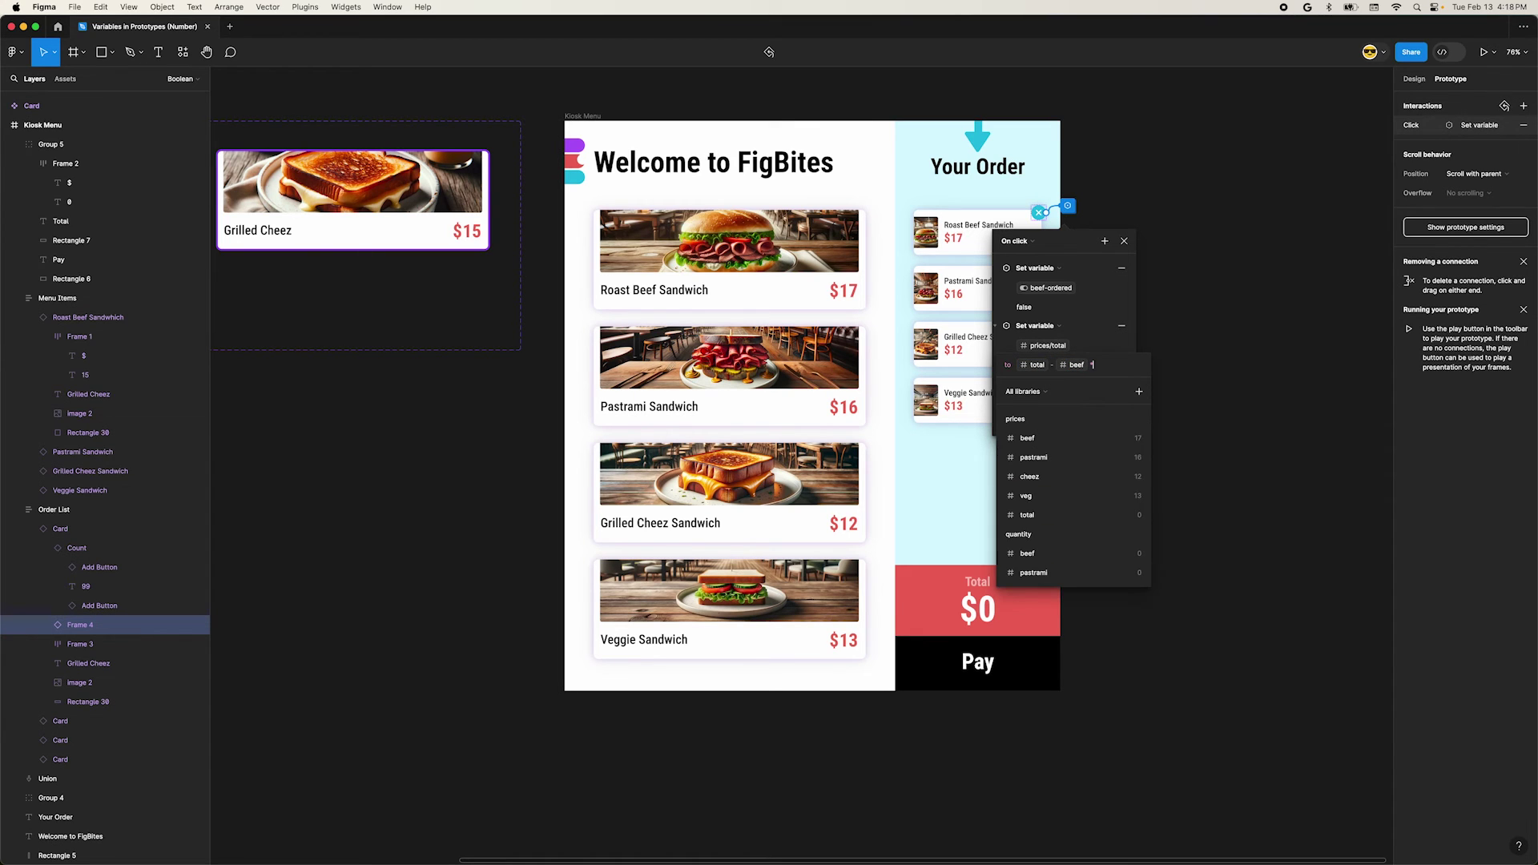
{"action": "left_click", "coordinate": [1093, 554]}
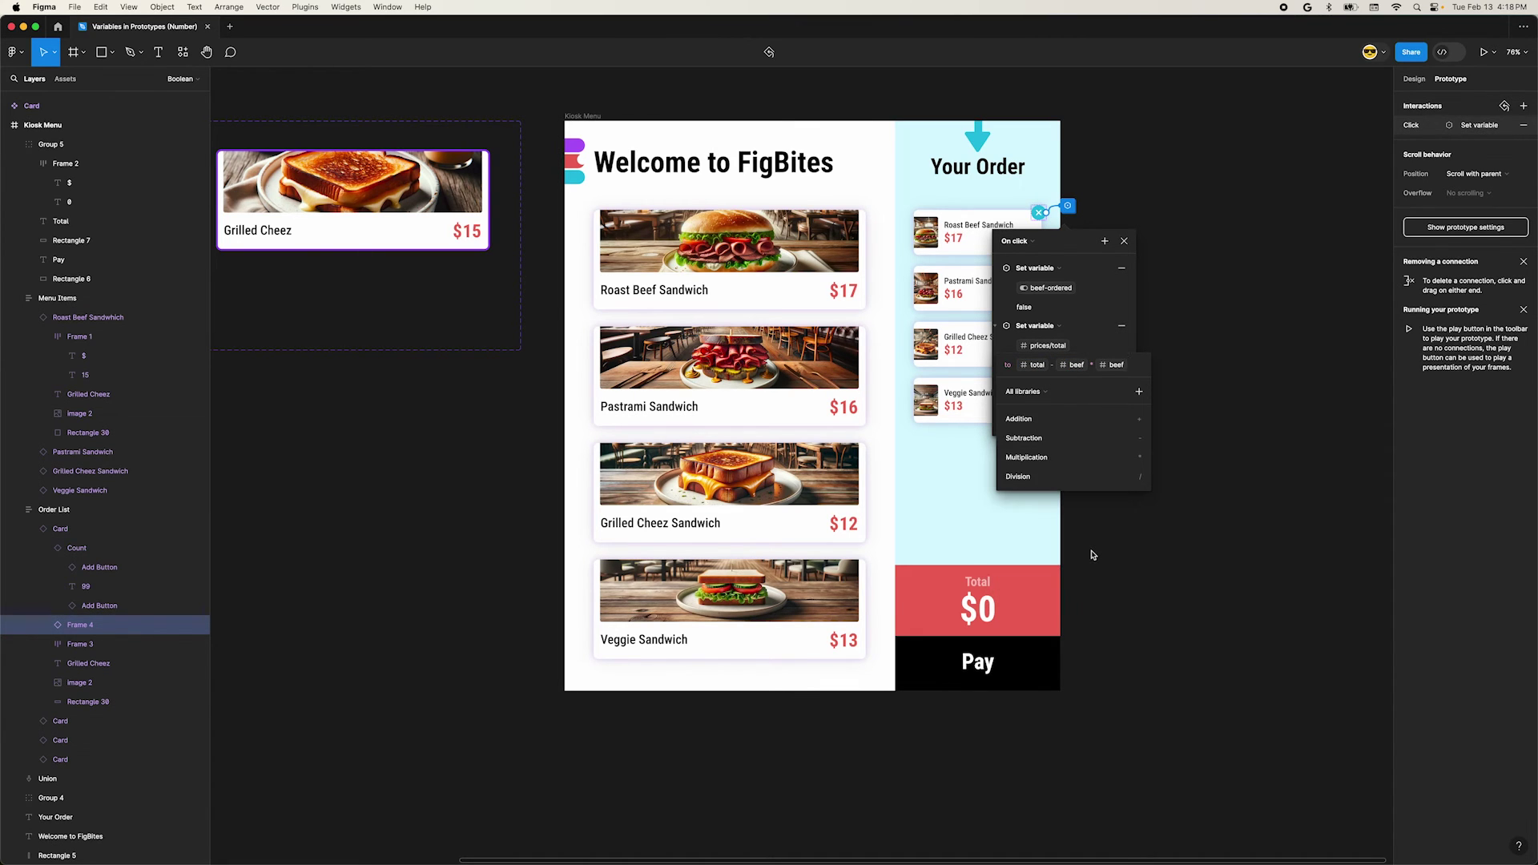
{"action": "key", "text": "Escape"}
Preview: add two Roast Beef and remove it, dropping the total from $34 to $0
{"action": "key", "text": "shift+space"}
{"action": "left_click", "coordinate": [491, 253]}
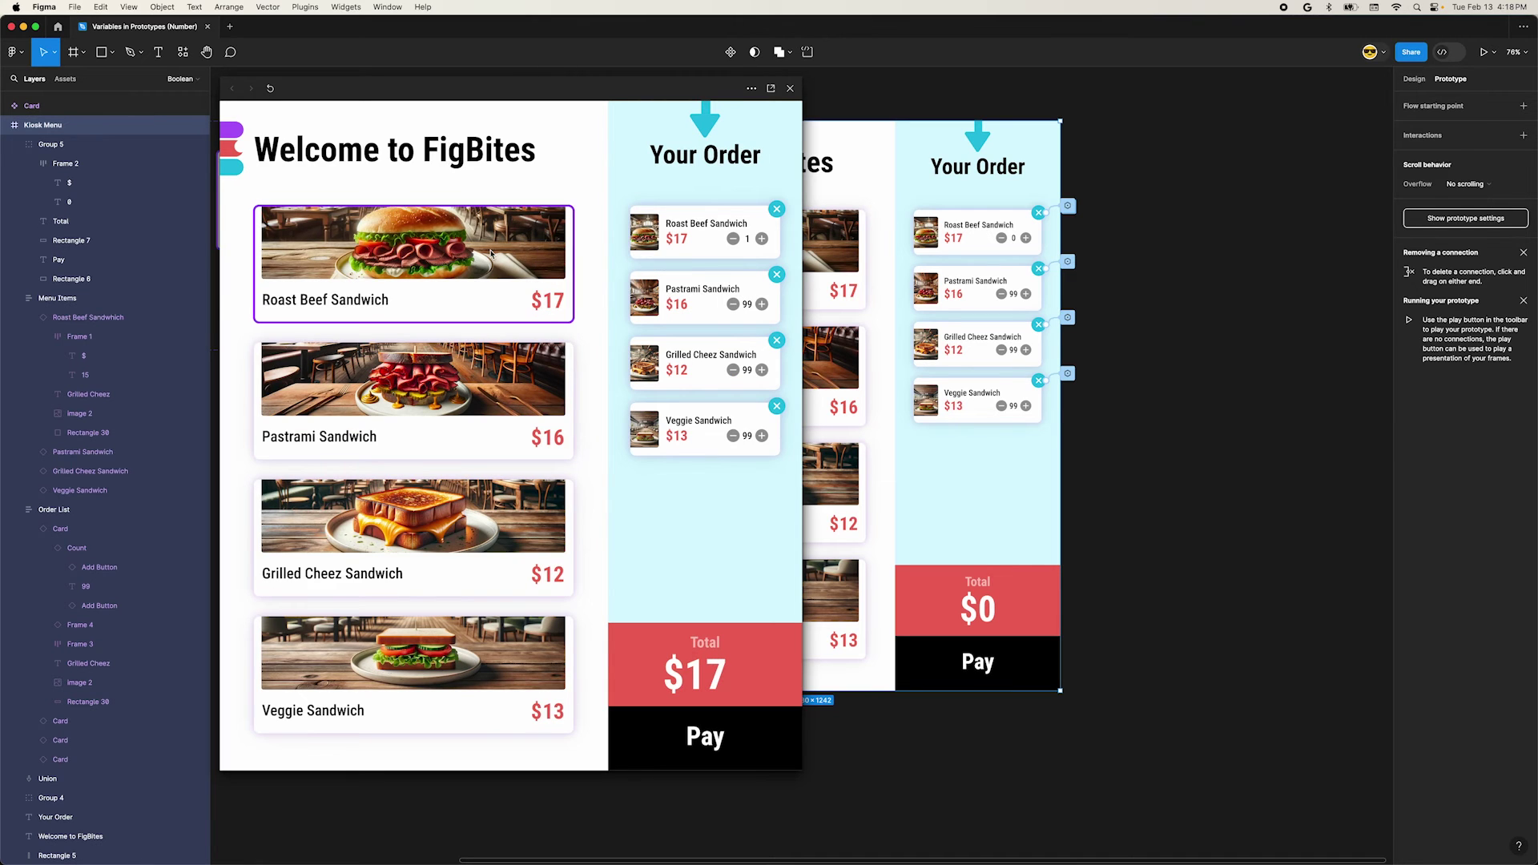
{"action": "left_click", "coordinate": [531, 257]}
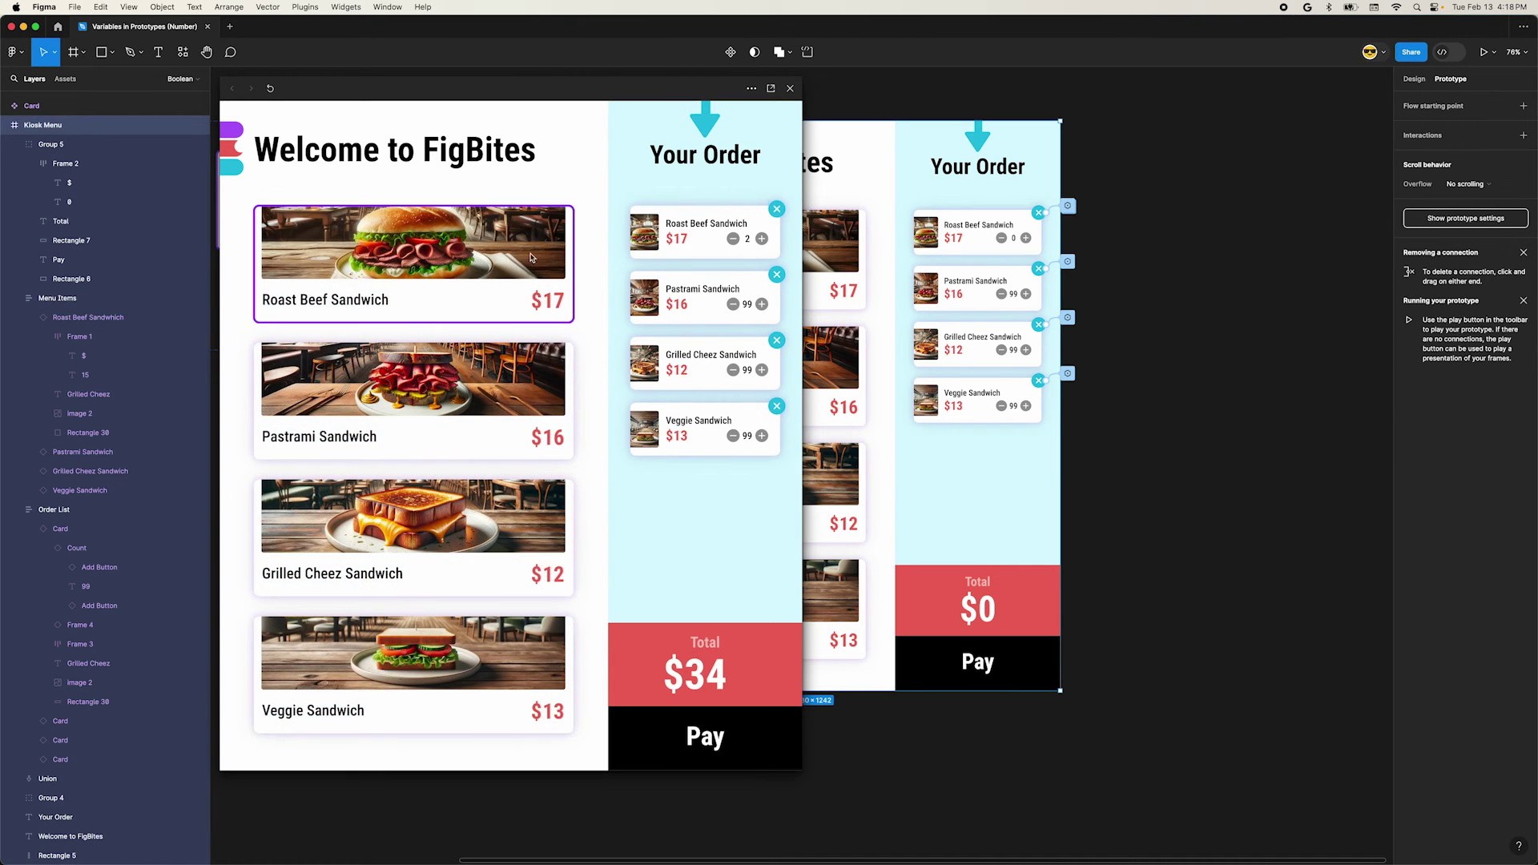
{"action": "left_click", "coordinate": [778, 210]}
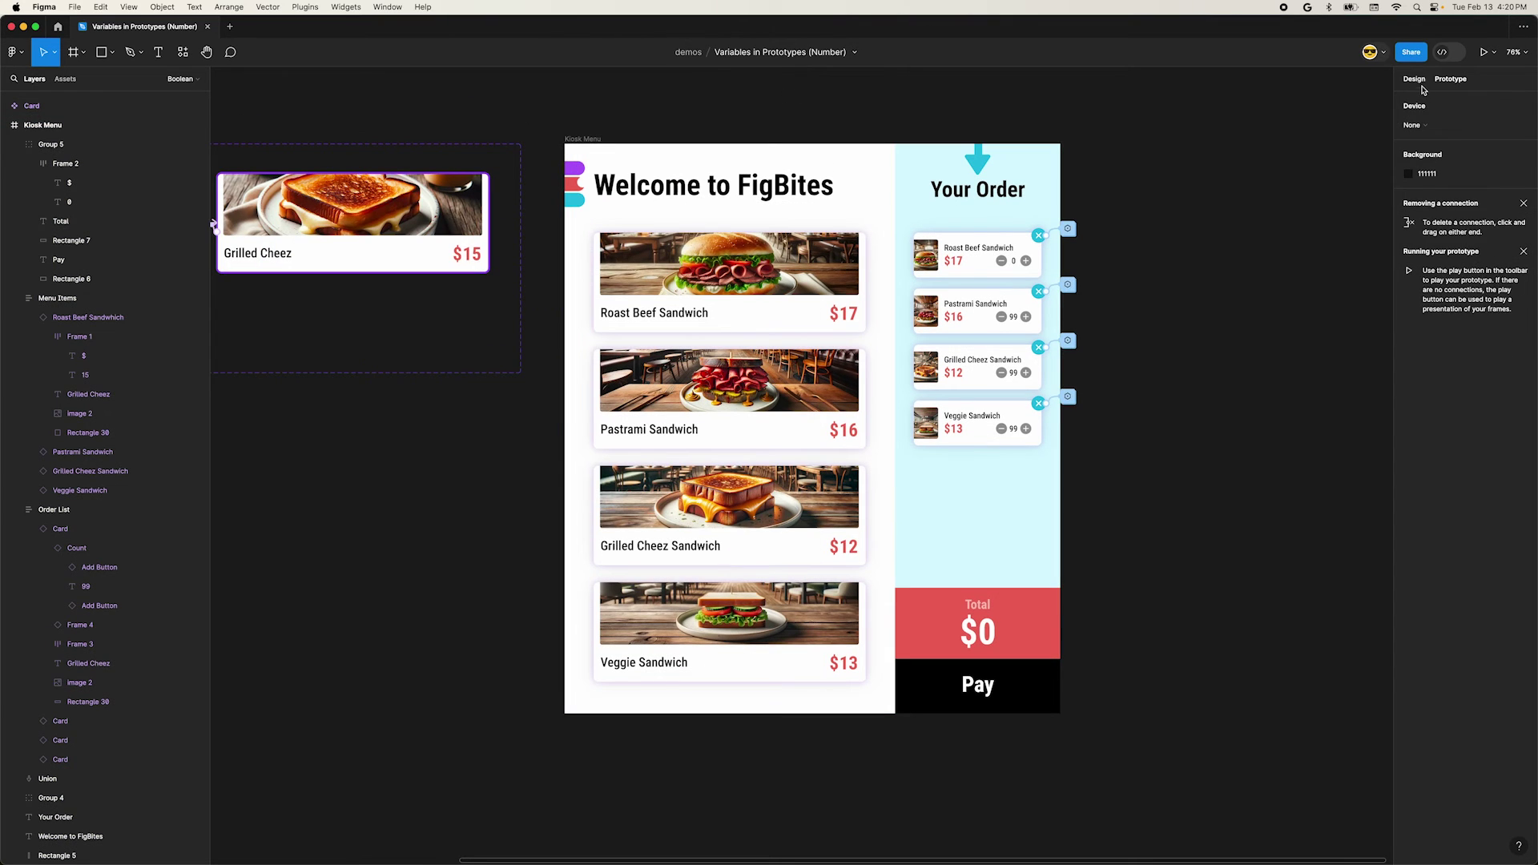
{"action": "left_click", "coordinate": [1418, 81]}
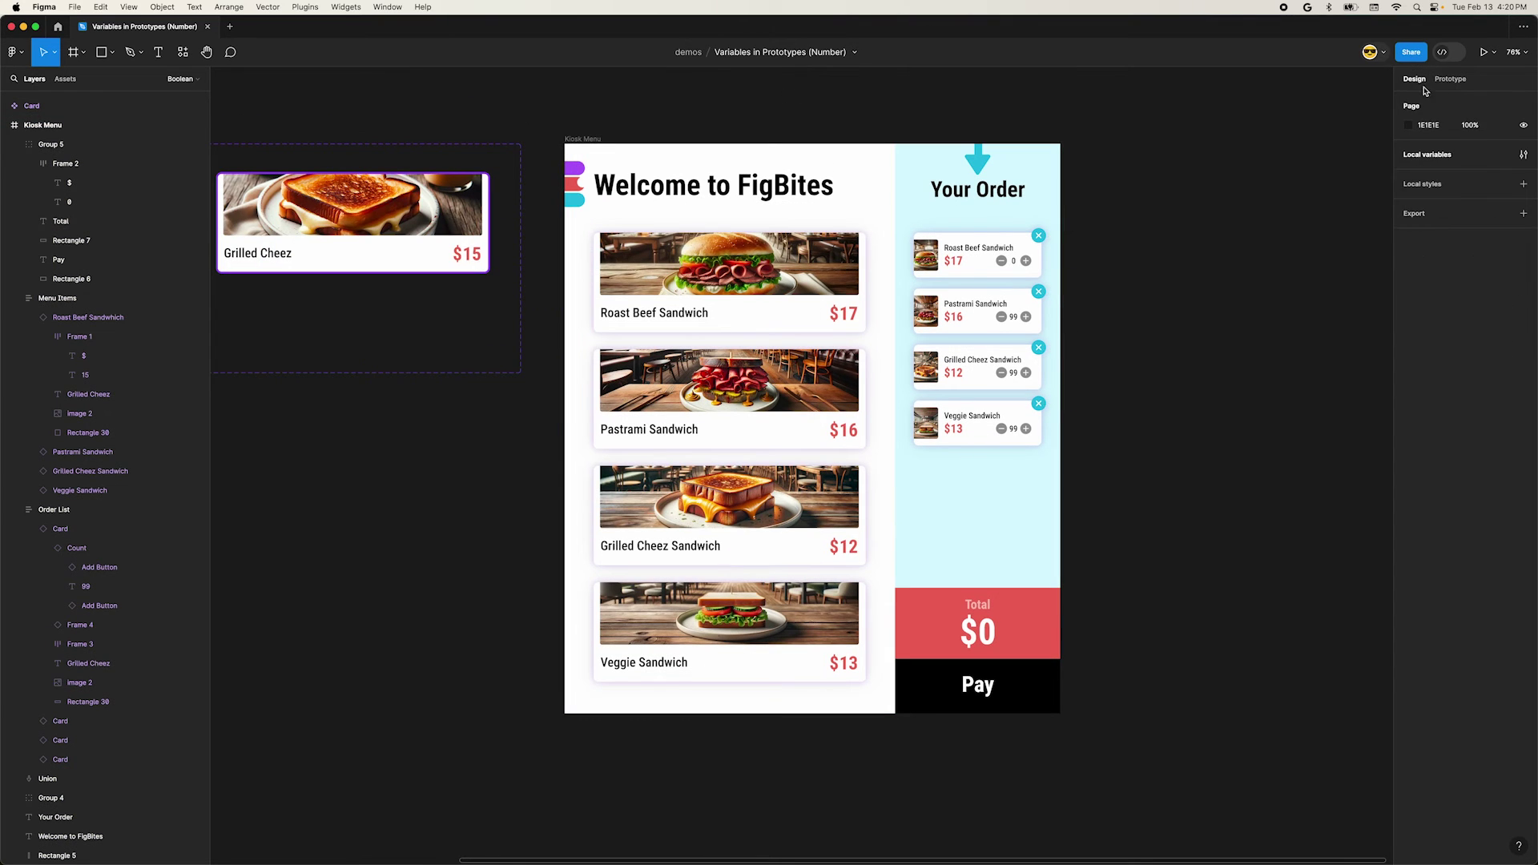
In the Boolean variables, set beef-, pastrami-, cheez- and veg-ordered to False
{"action": "left_click", "coordinate": [1524, 155]}
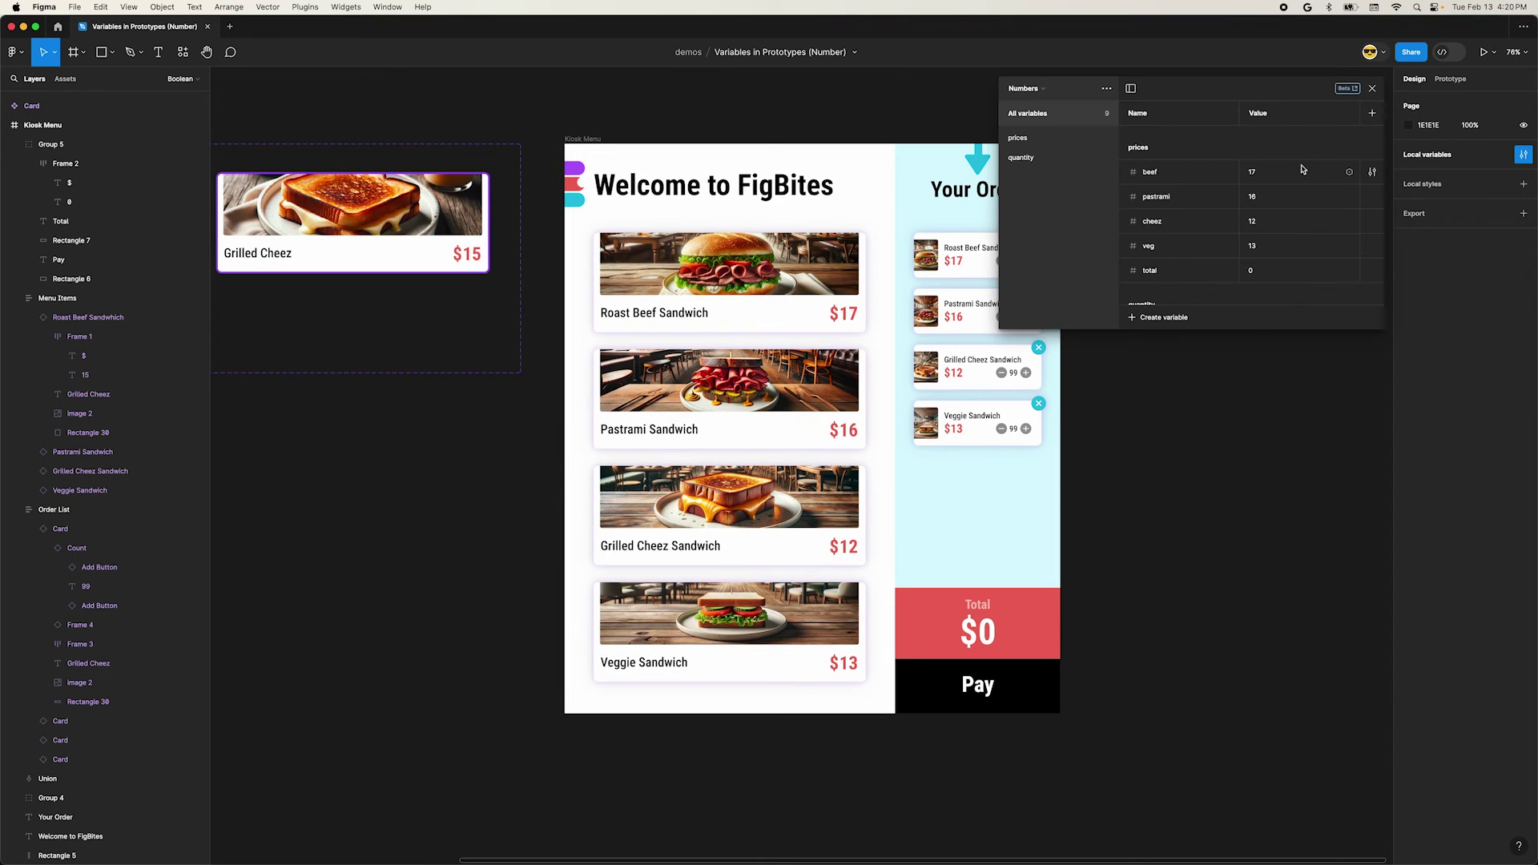
{"action": "left_click", "coordinate": [1022, 89]}
{"action": "left_click", "coordinate": [1035, 72]}
{"action": "left_click", "coordinate": [1256, 138]}
{"action": "left_click", "coordinate": [1256, 163]}
{"action": "left_click", "coordinate": [1256, 188]}
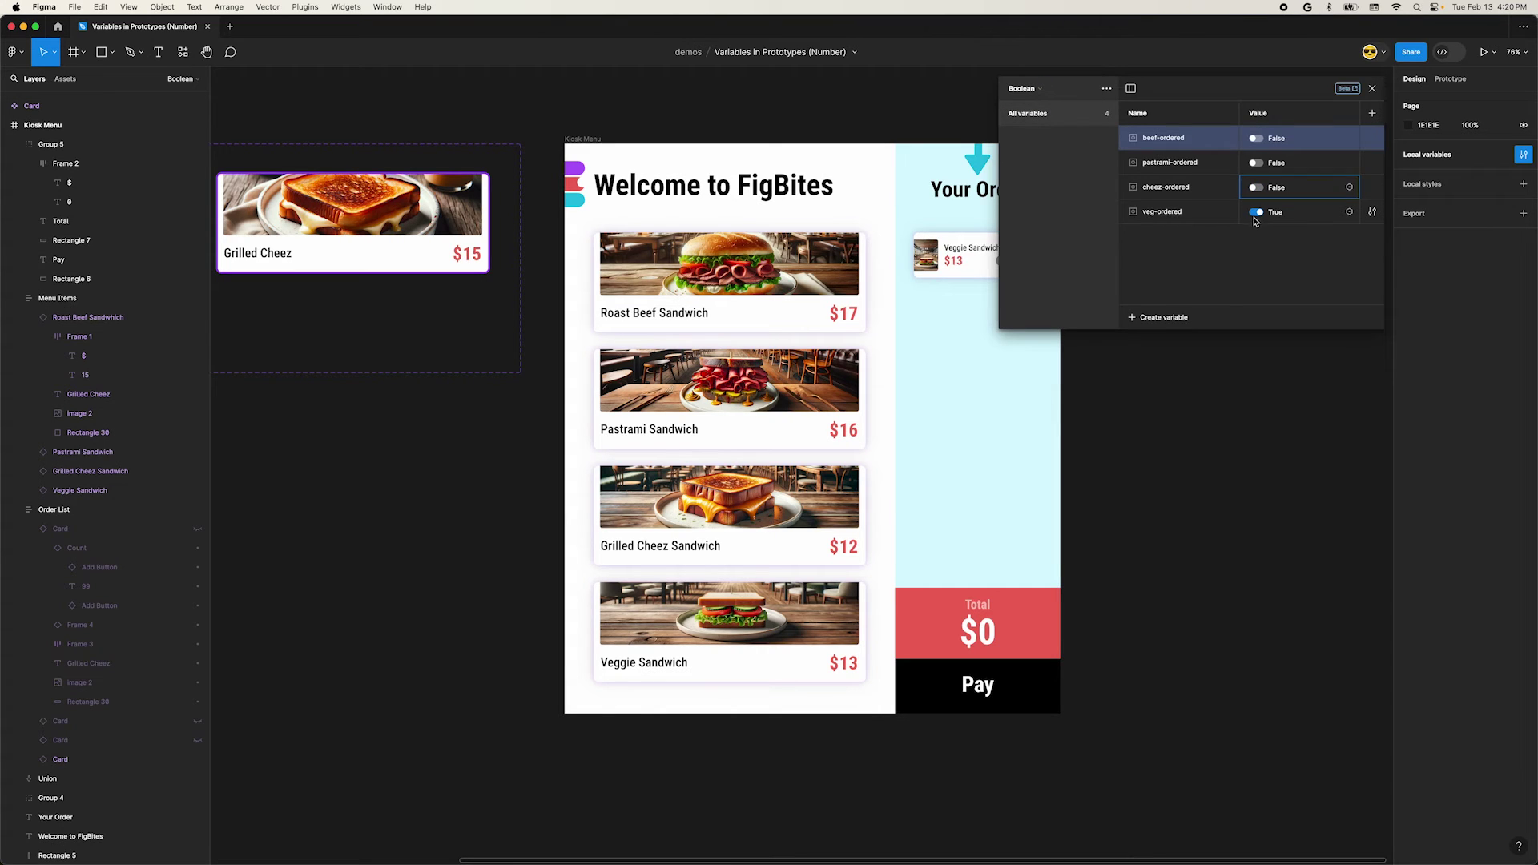
{"action": "left_click", "coordinate": [1256, 212]}
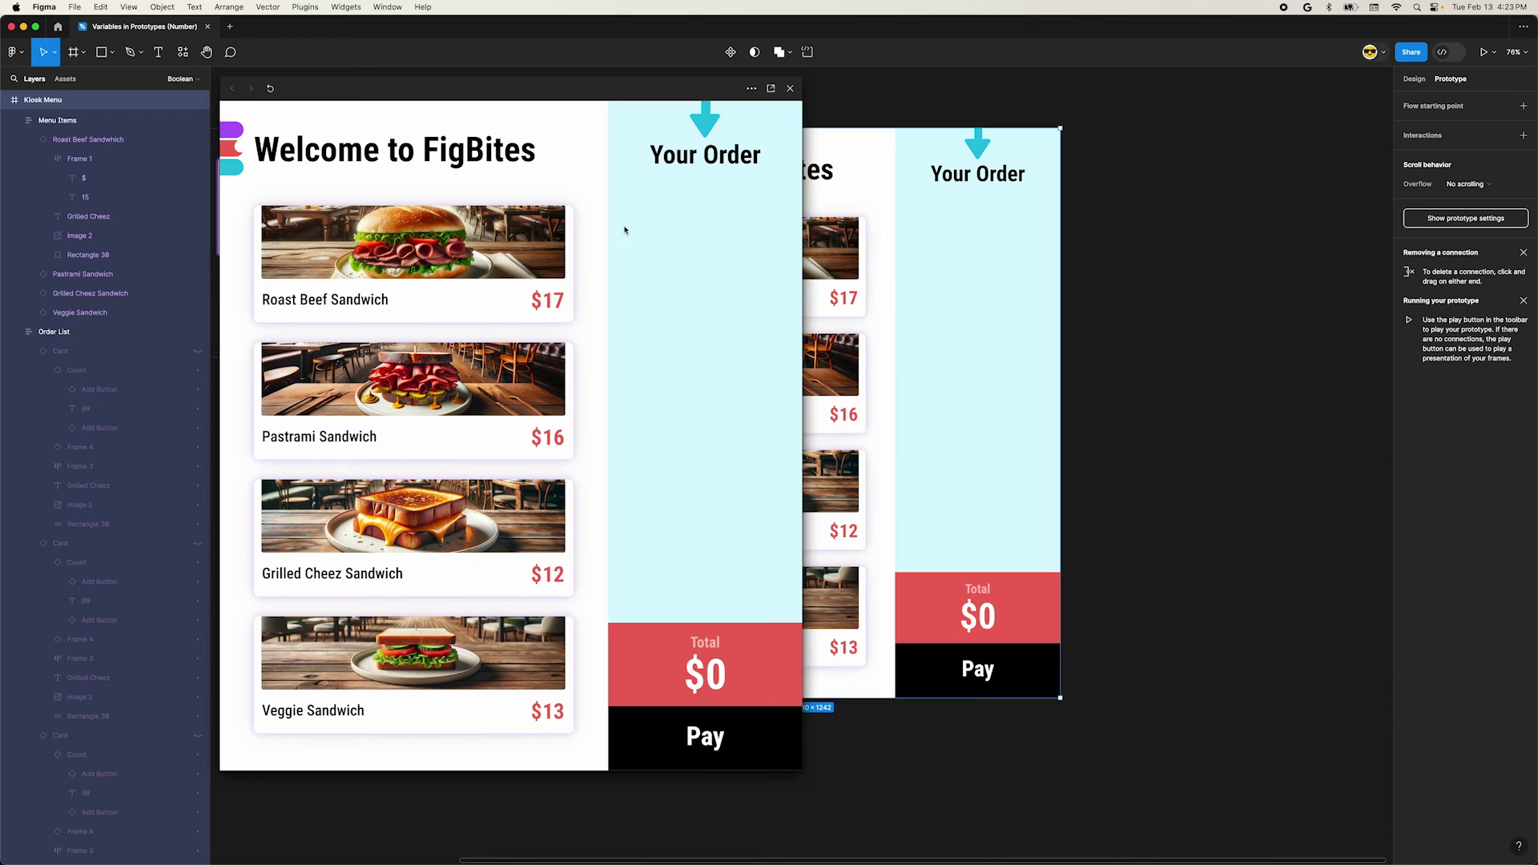
Preview-test adding Roast Beef, two Pastrami and Grilled Cheez, removing two, then set beef-ordered True
{"action": "left_click", "coordinate": [463, 270]}
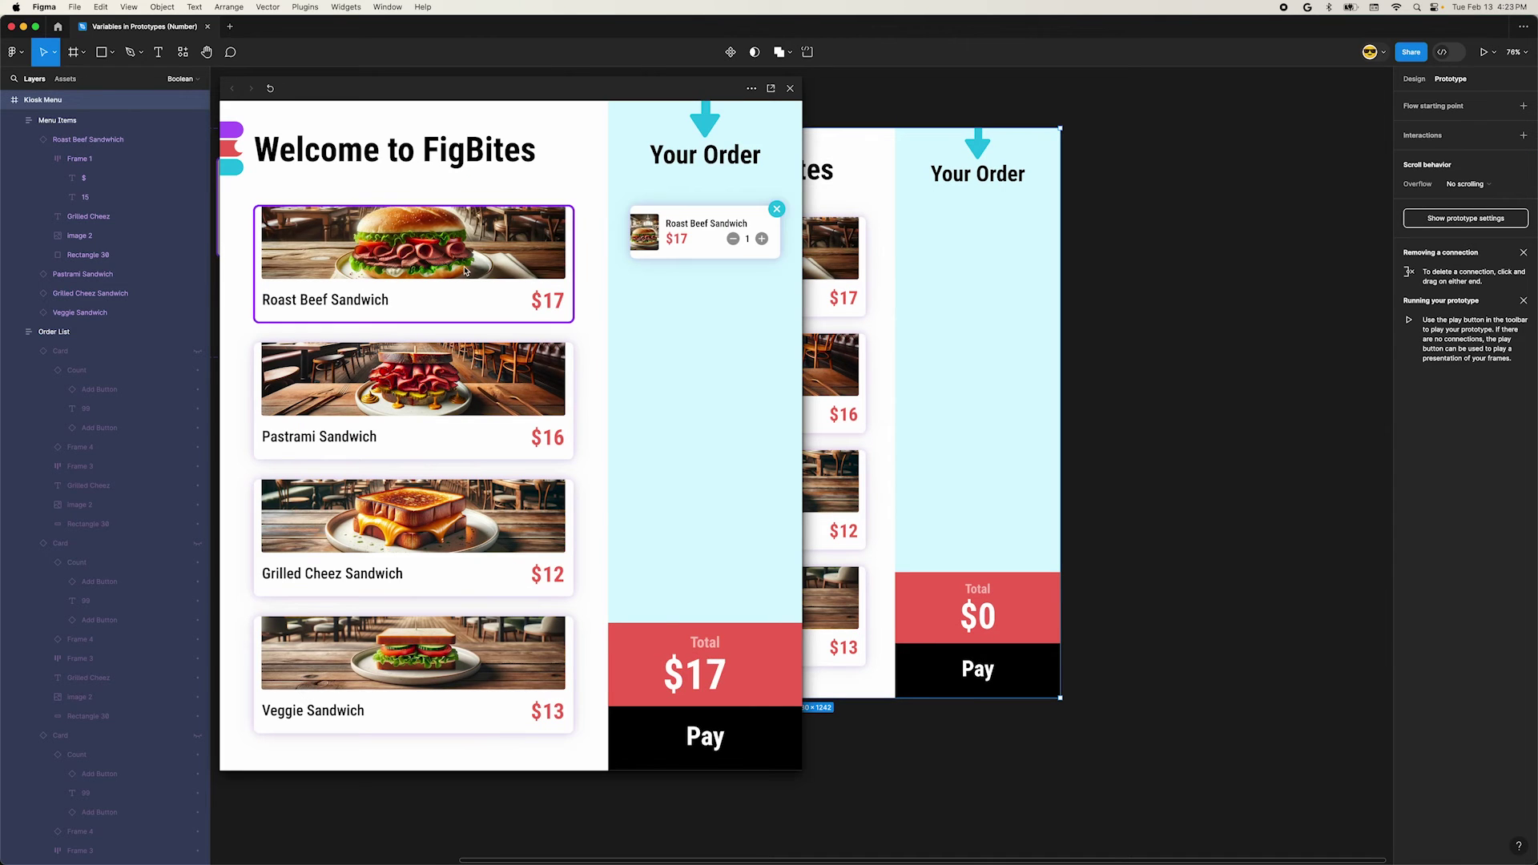
{"action": "left_click", "coordinate": [443, 392]}
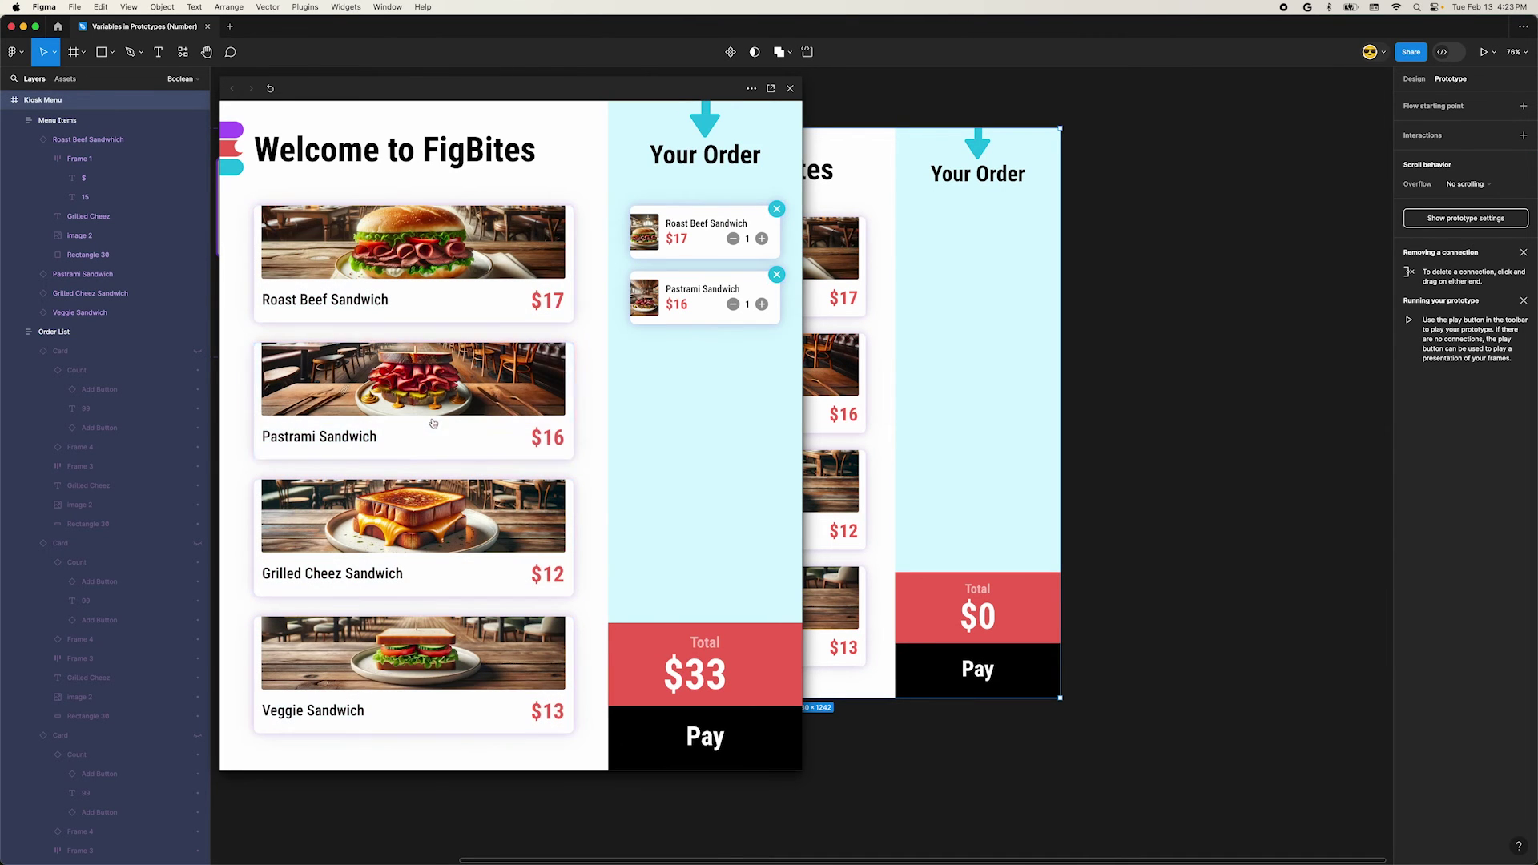
{"action": "left_click", "coordinate": [442, 396]}
{"action": "left_click", "coordinate": [437, 553]}
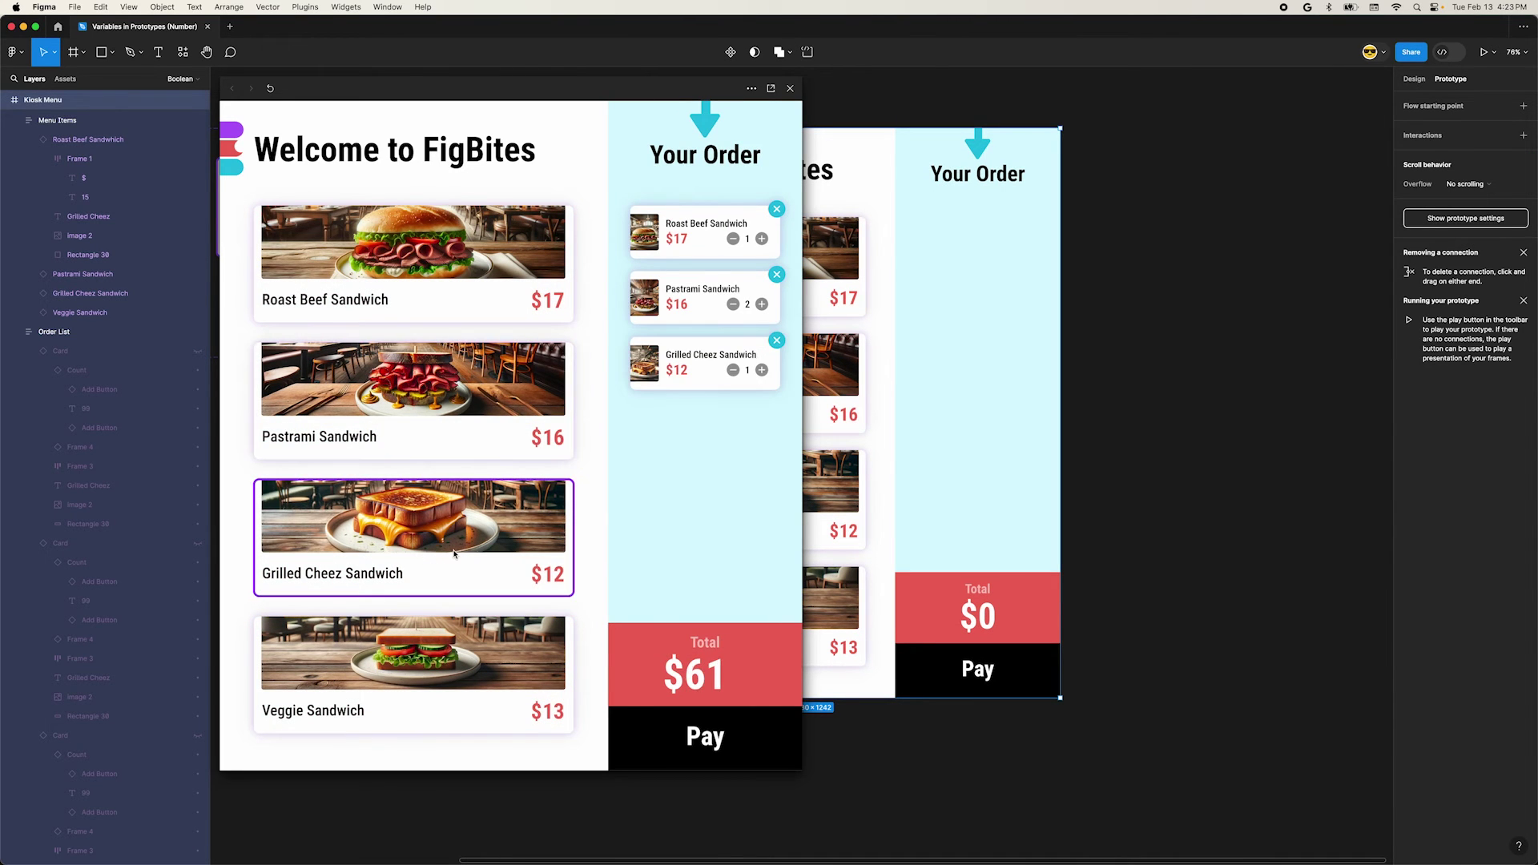
{"action": "left_click", "coordinate": [776, 341]}
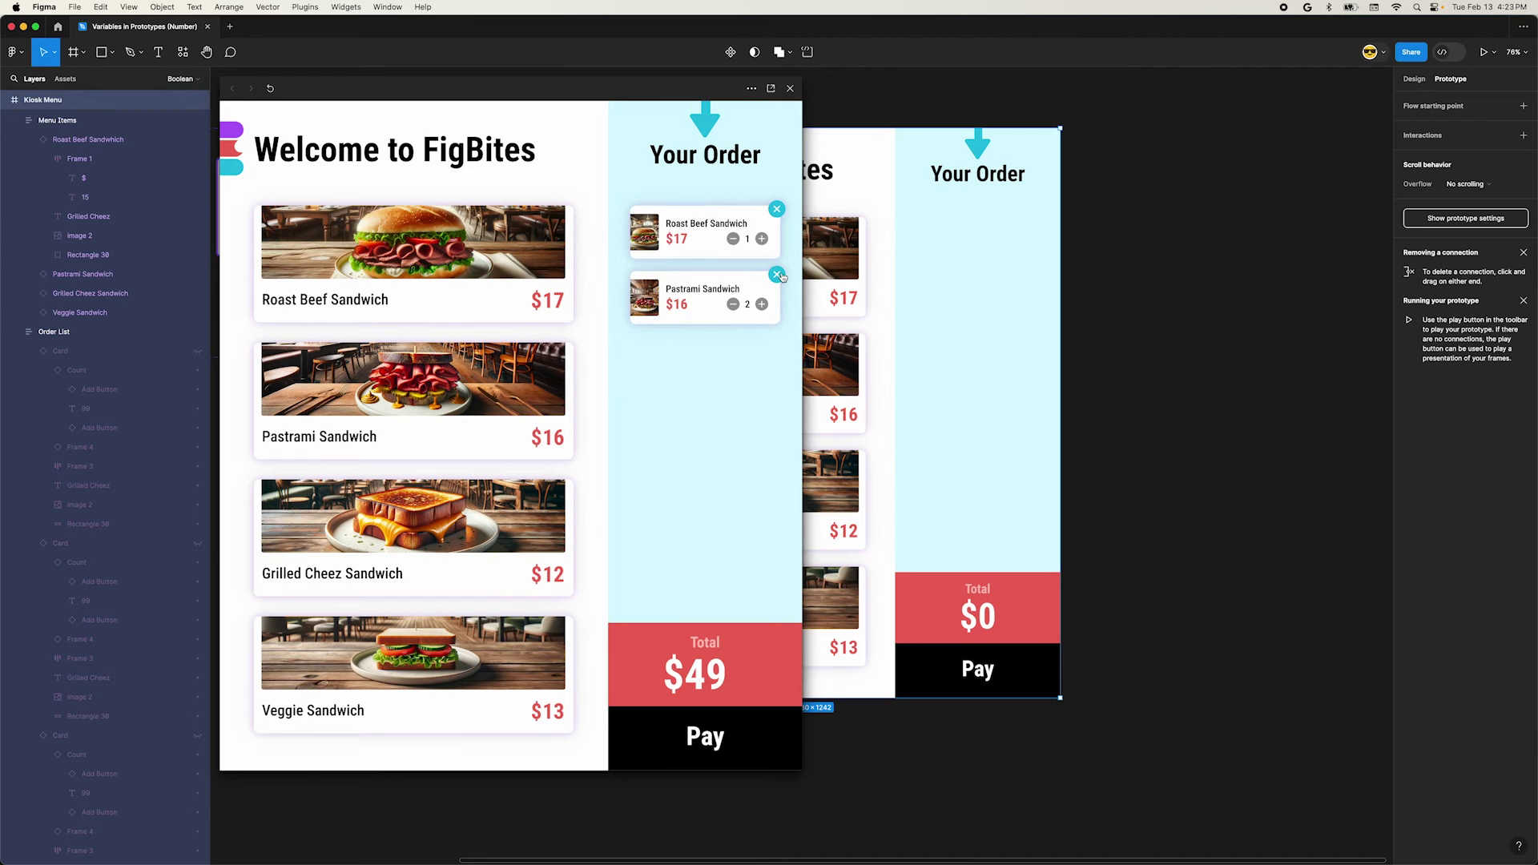
{"action": "left_click", "coordinate": [778, 275]}
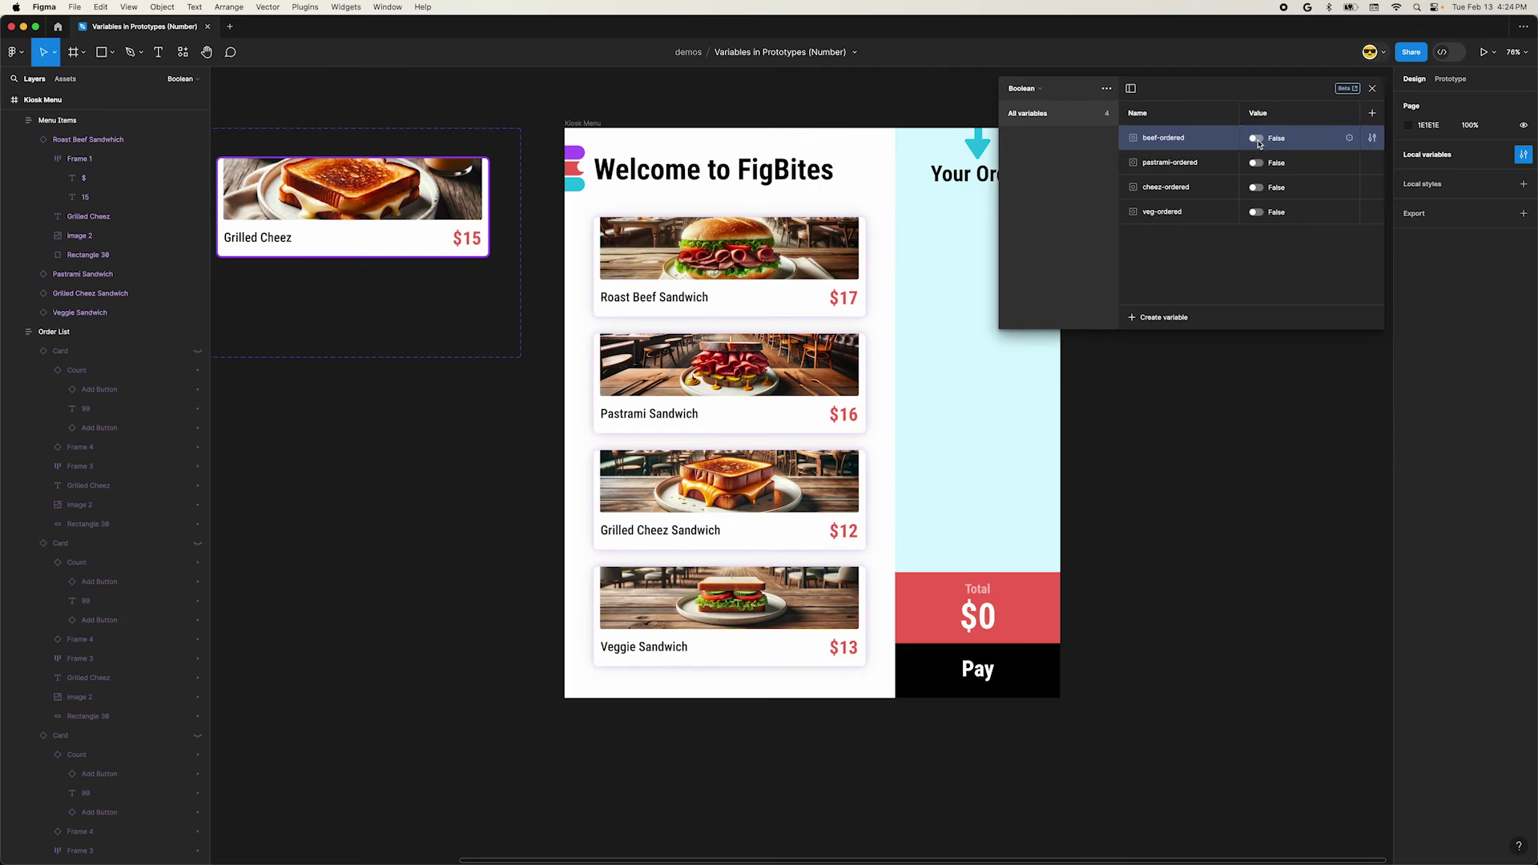
{"action": "left_click", "coordinate": [1256, 138]}
Set pastrami-, cheez- and veg-ordered back to True
{"action": "left_click", "coordinate": [1257, 163]}
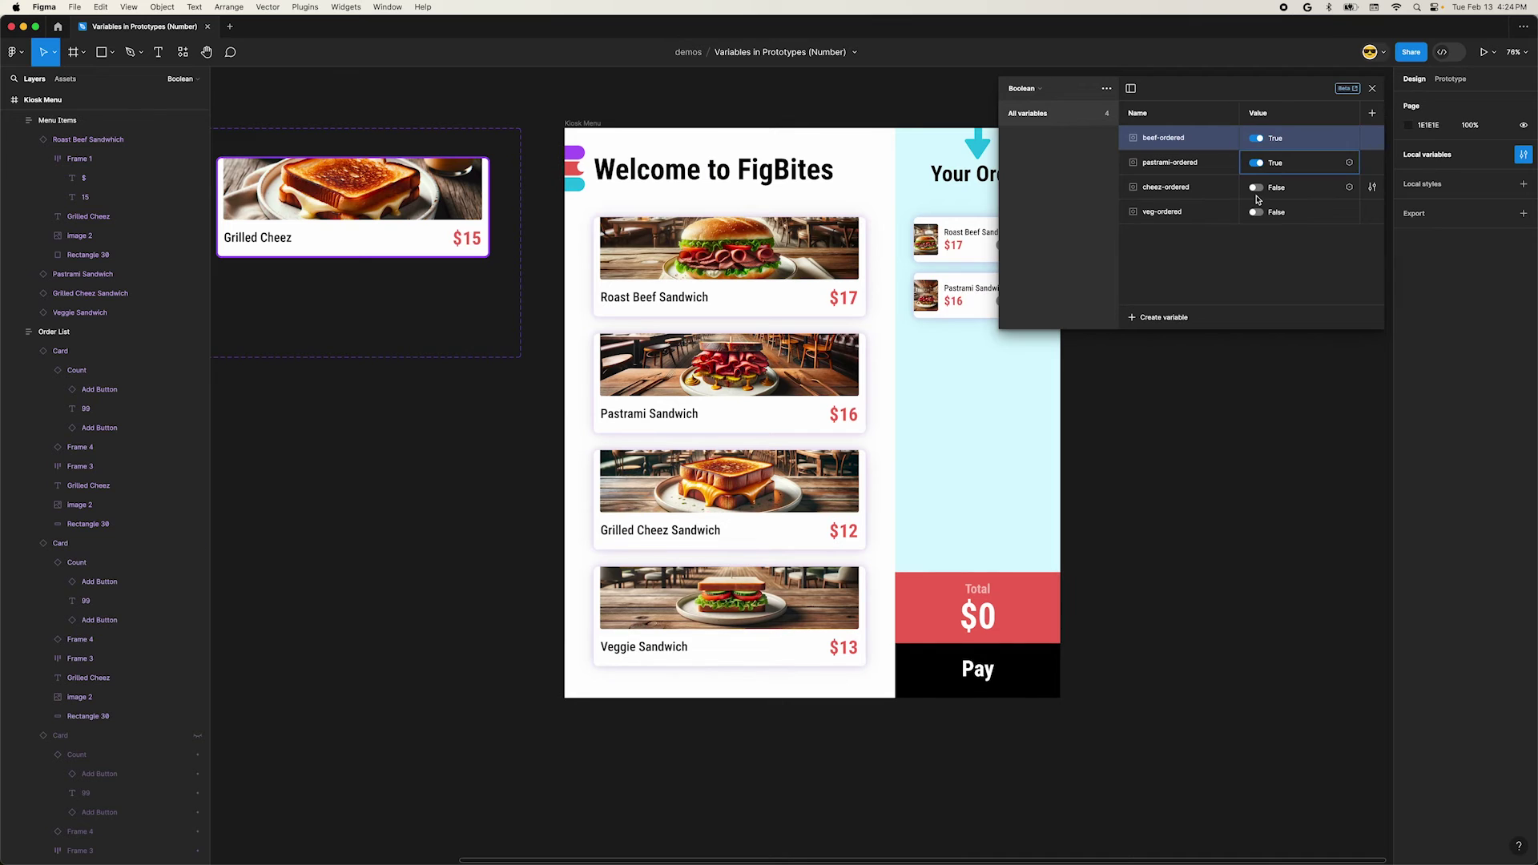
{"action": "left_click", "coordinate": [1256, 188]}
{"action": "left_click", "coordinate": [1256, 213]}
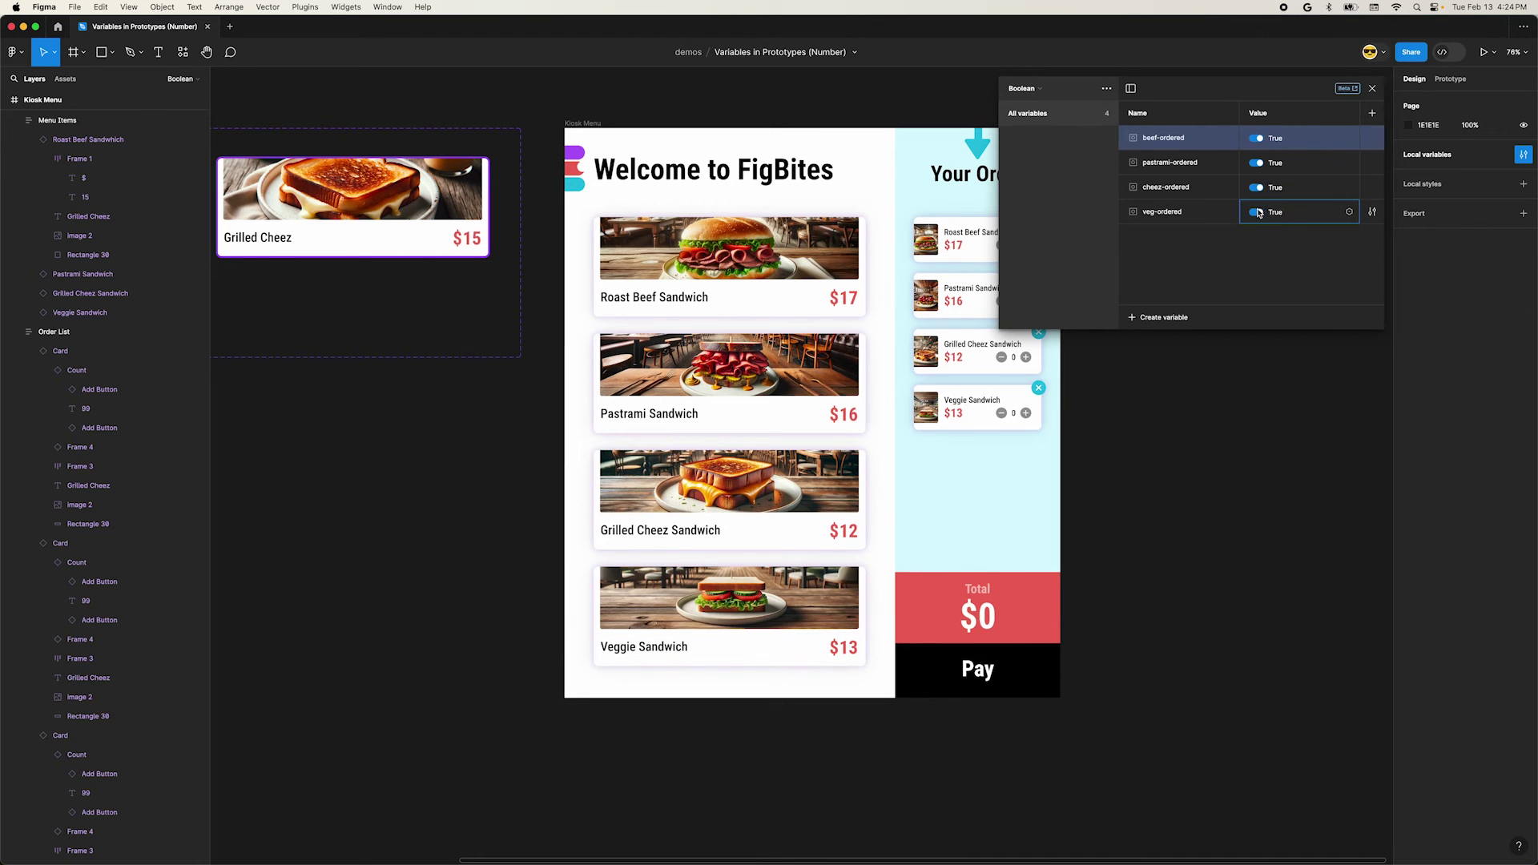
{"action": "left_click", "coordinate": [1031, 248]}
Give the Roast Beef plus control a click action setting quantity/beef to beef + 1
{"action": "double_click", "coordinate": [1027, 246]}
{"action": "double_click", "coordinate": [1027, 246]}
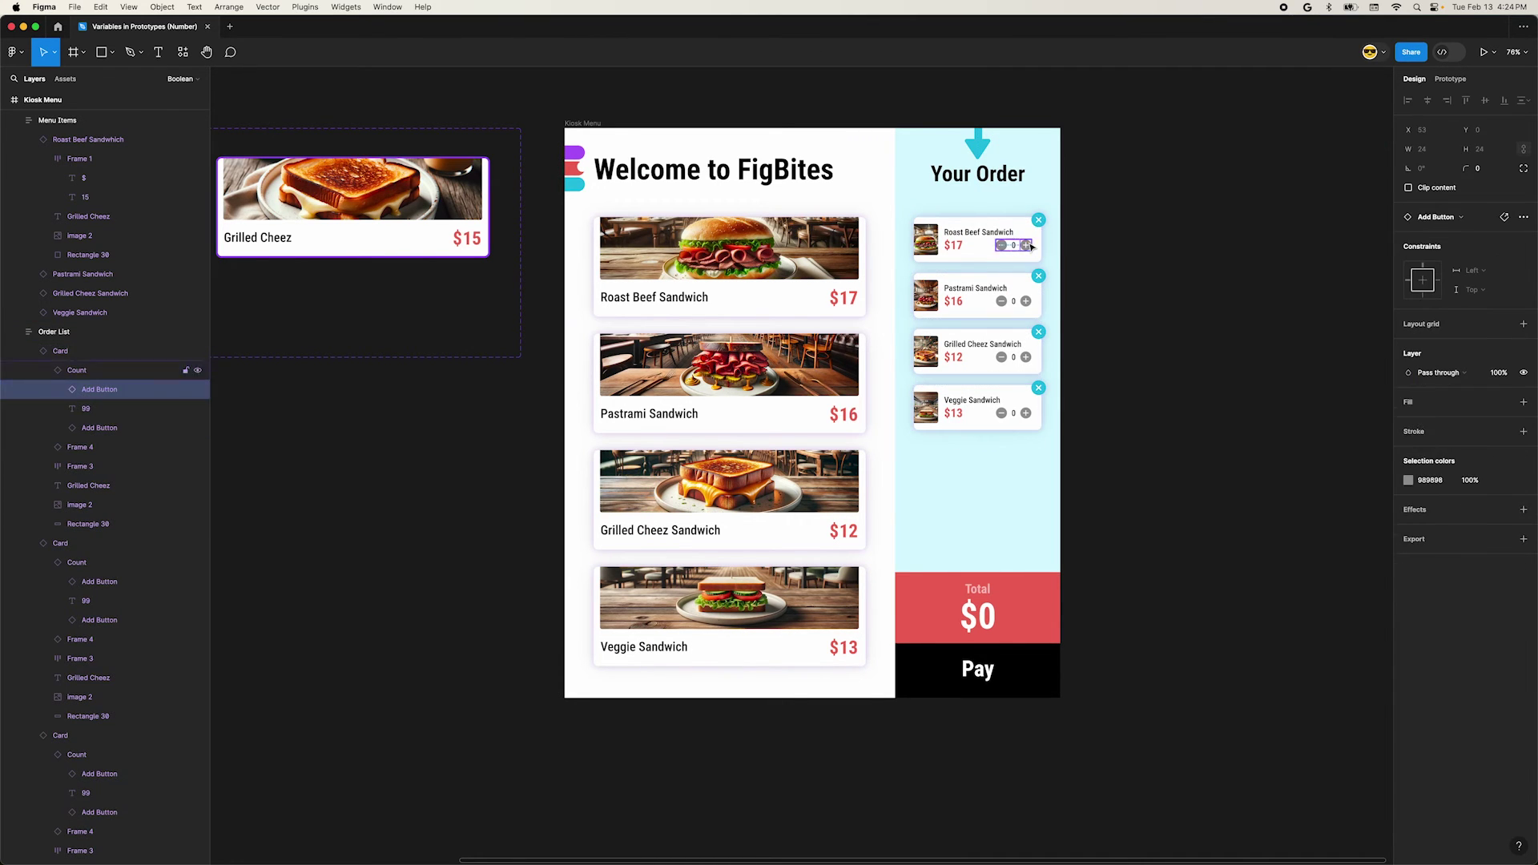
{"action": "double_click", "coordinate": [1027, 246]}
{"action": "left_click", "coordinate": [1459, 78]}
{"action": "left_click", "coordinate": [1524, 105]}
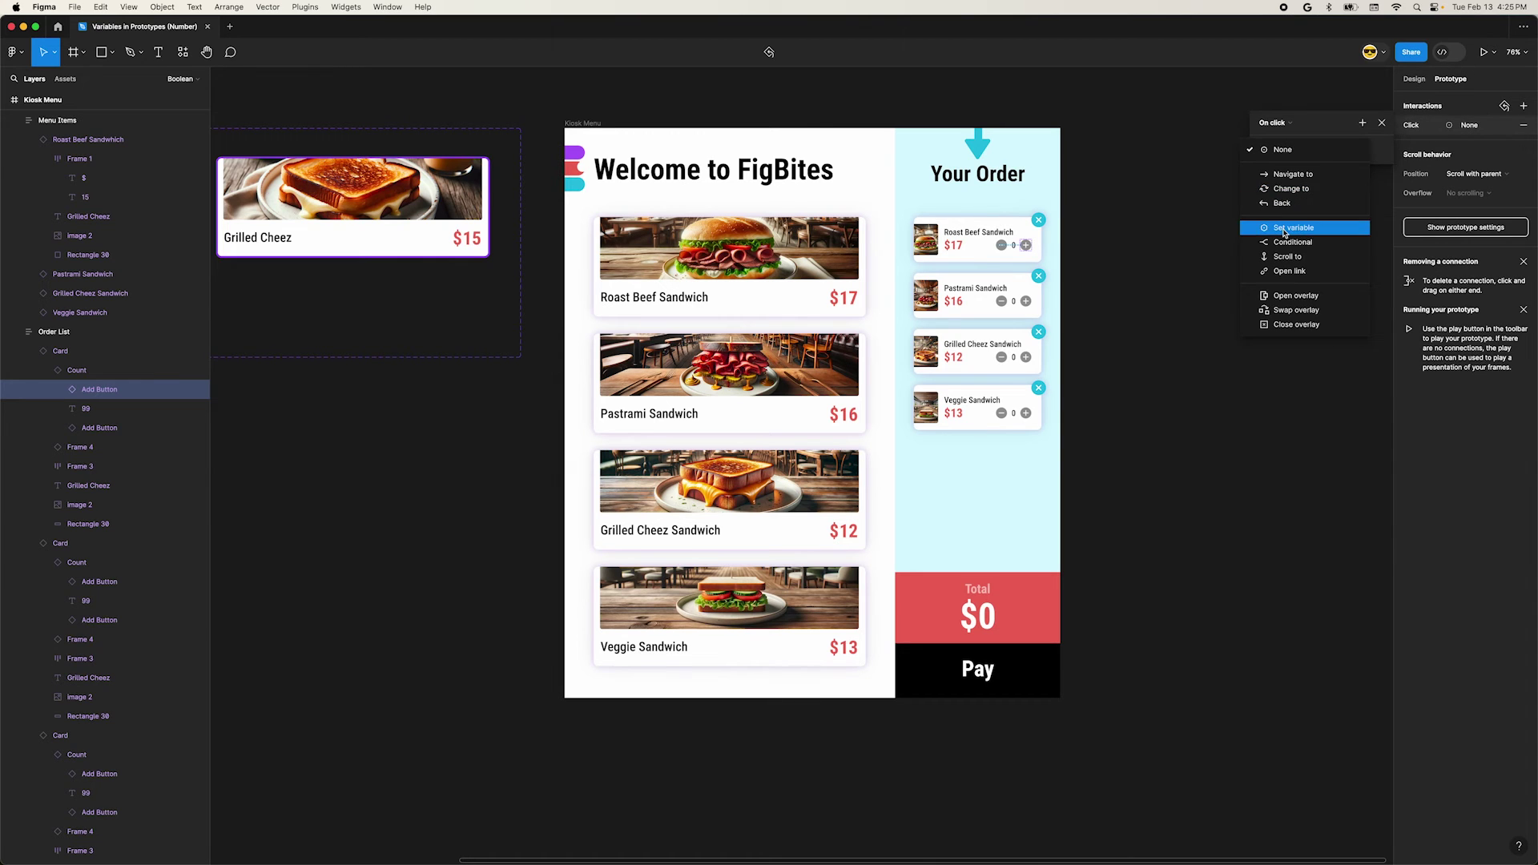
{"action": "left_click", "coordinate": [1284, 232]}
{"action": "scroll", "coordinate": [1286, 241], "scroll_direction": "down", "scroll_amount": 3}
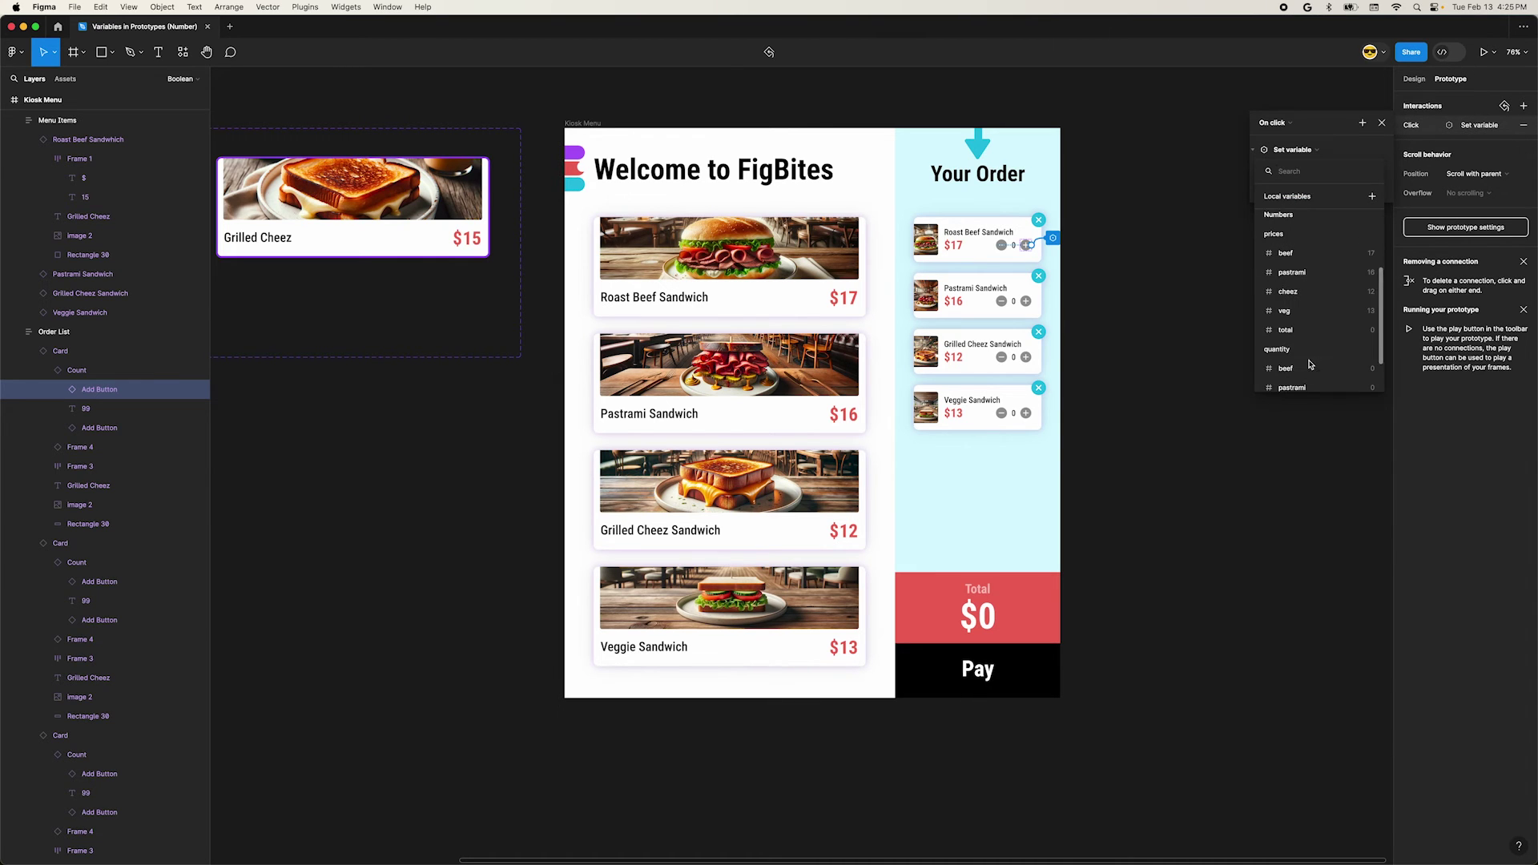
{"action": "left_click", "coordinate": [1313, 365]}
{"action": "left_click", "coordinate": [1311, 380]}
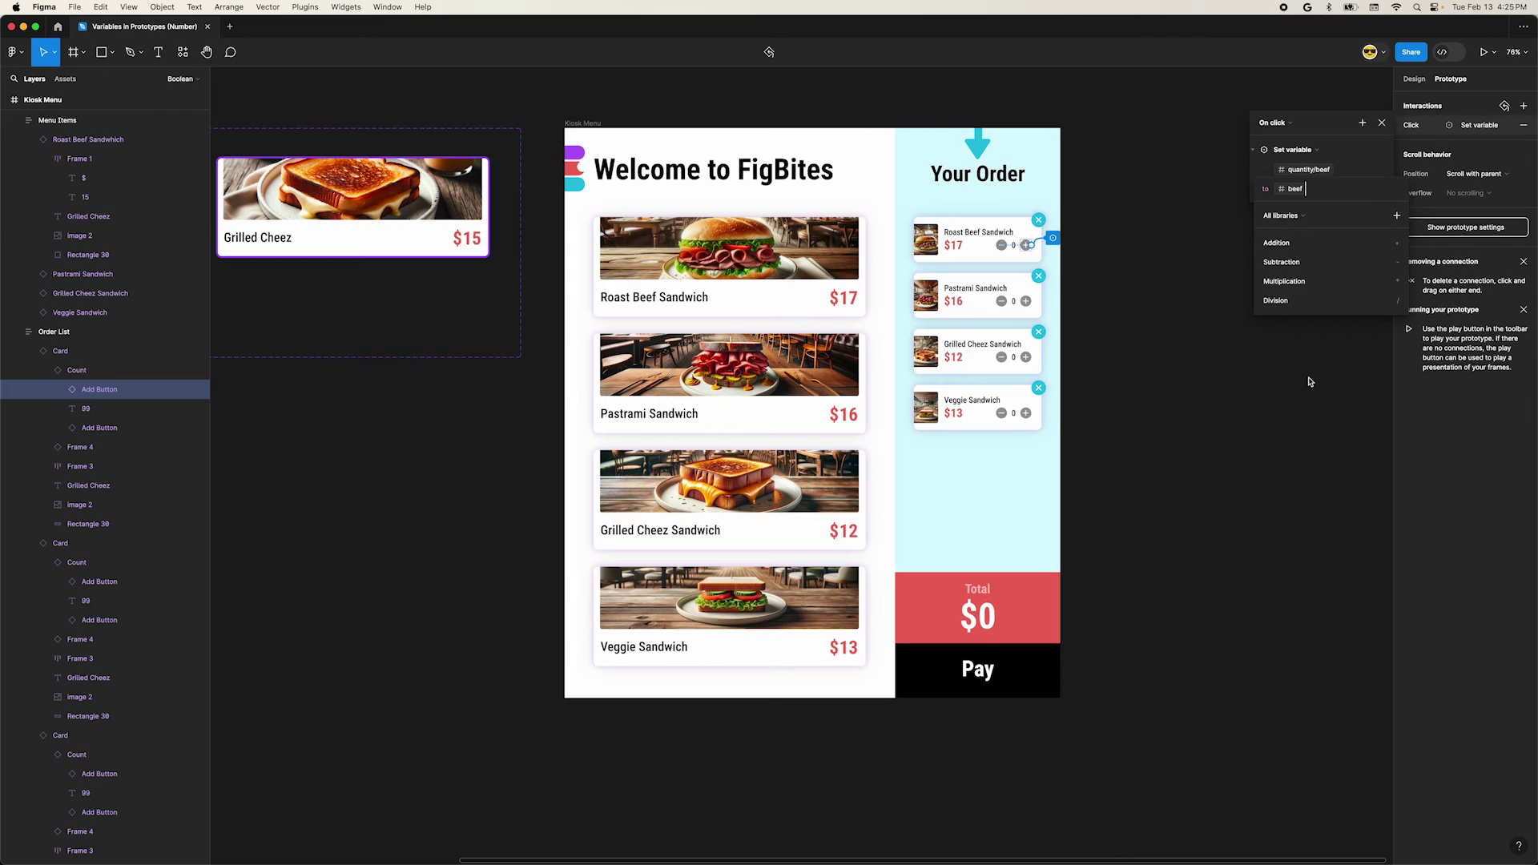
{"action": "type", "text": "+ 1"}
Add a second action setting prices/total to total + beef
{"action": "left_click", "coordinate": [1380, 198]}
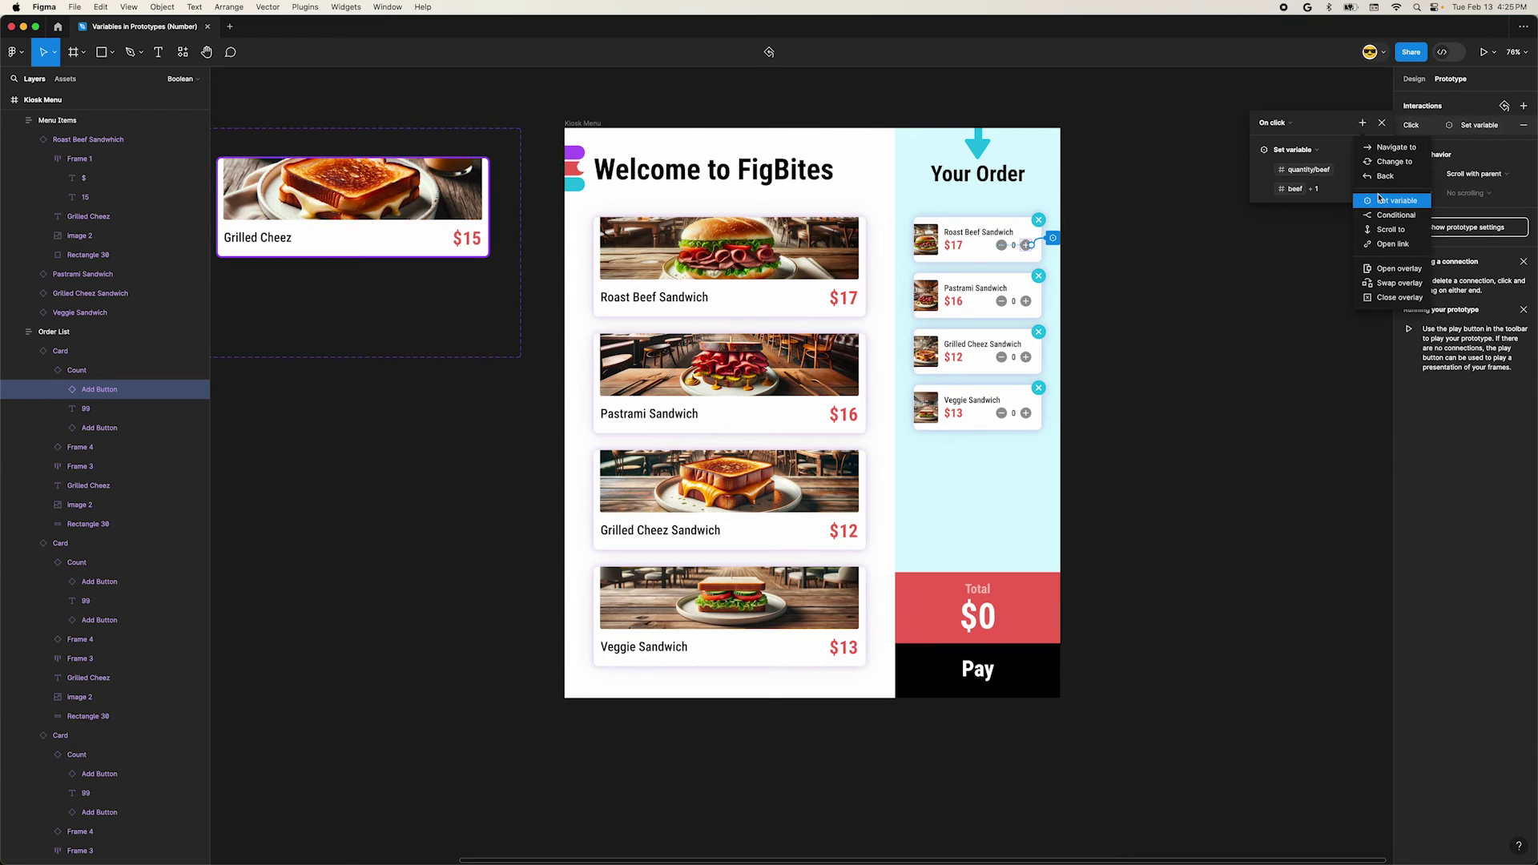
{"action": "left_click", "coordinate": [1379, 200]}
{"action": "left_click", "coordinate": [1287, 377]}
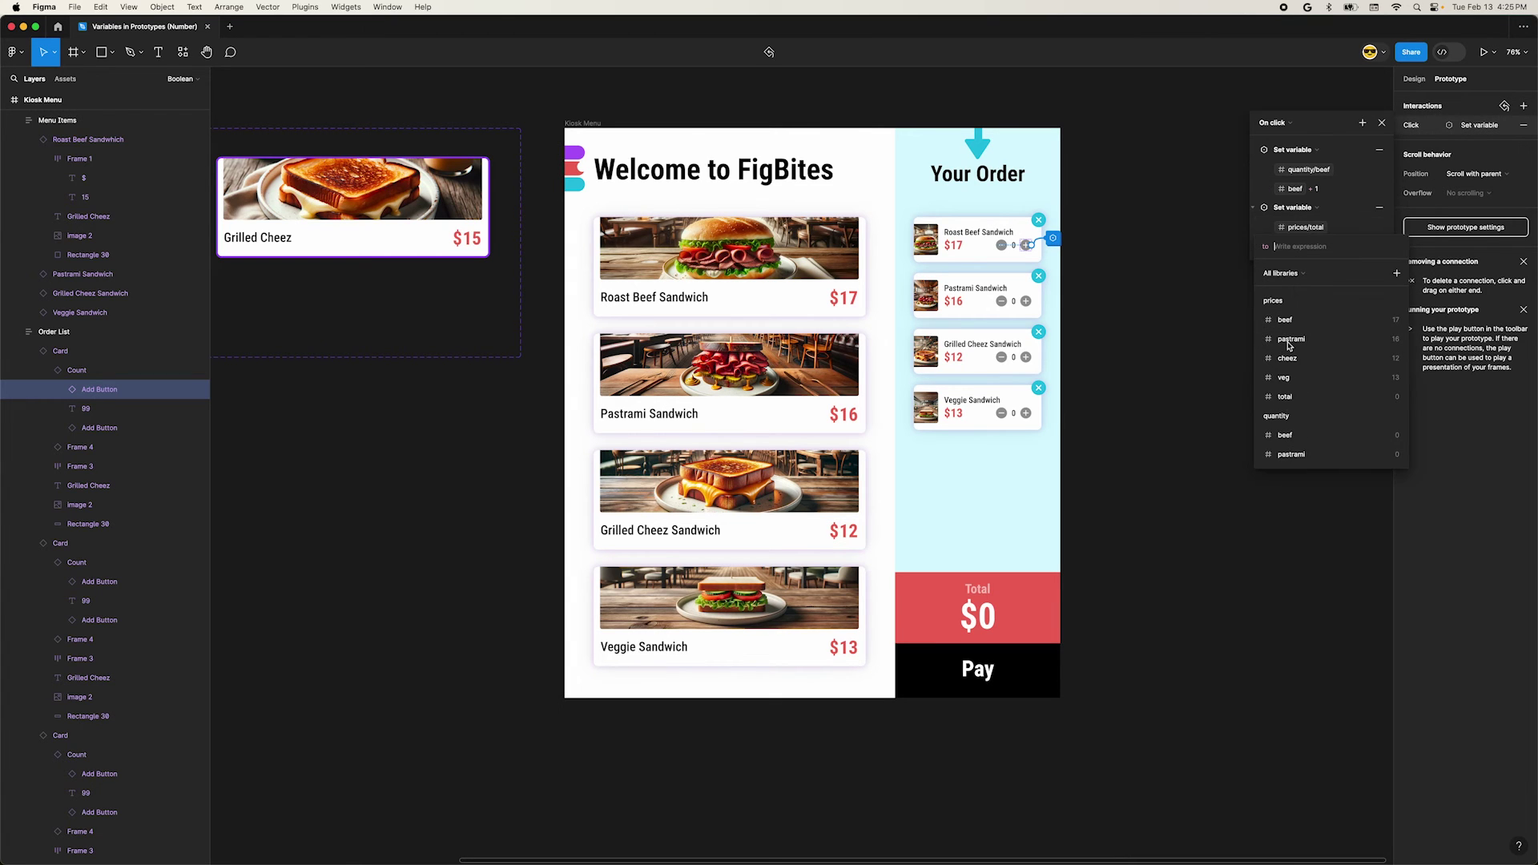
{"action": "left_click", "coordinate": [1285, 396]}
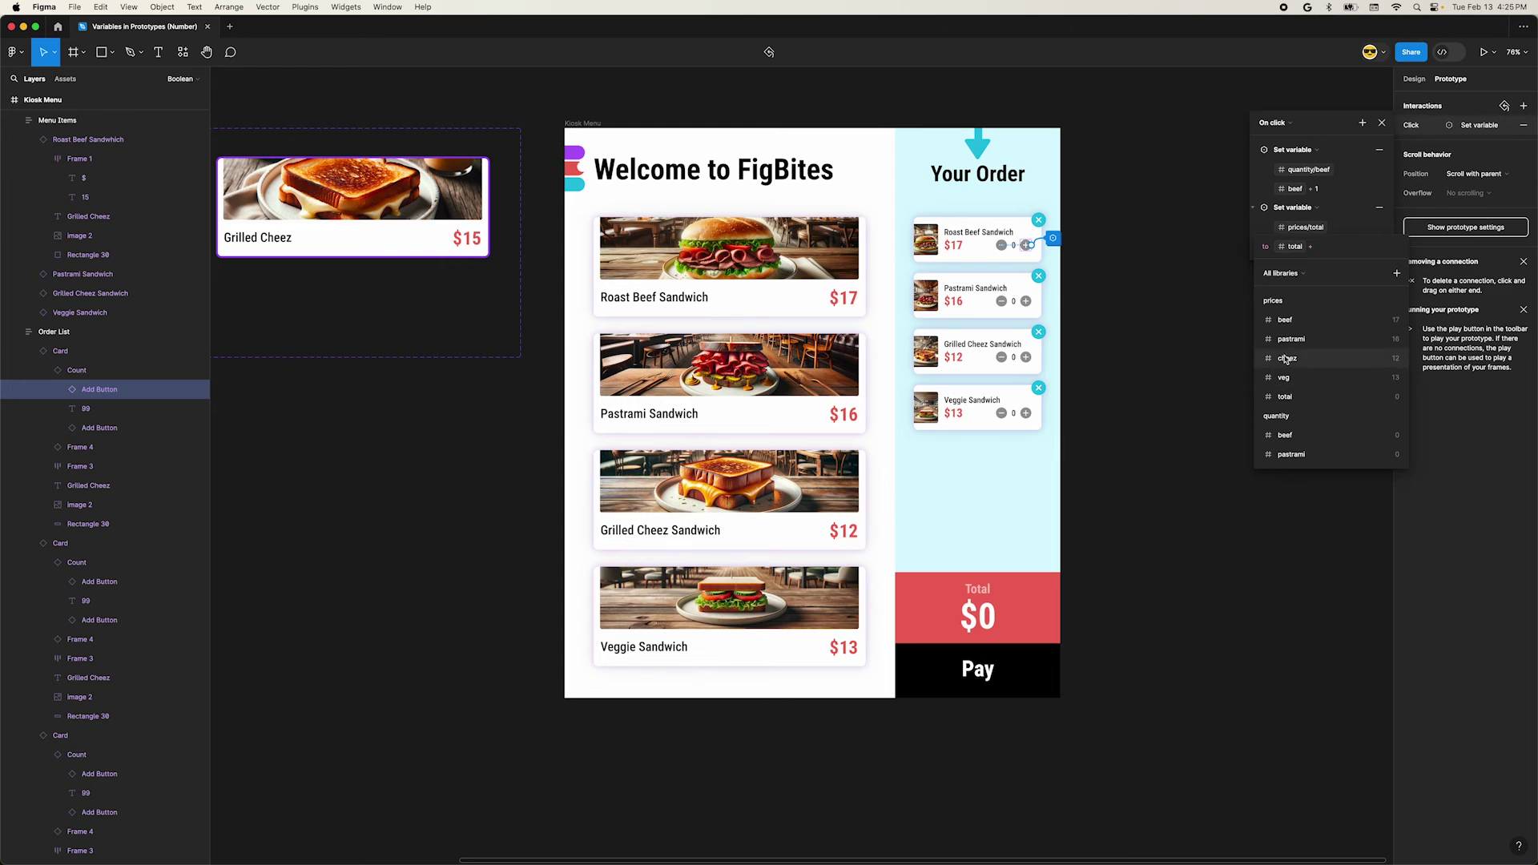
{"action": "left_click", "coordinate": [582, 123]}
Preview: add two Roast Beef, then press minus five times, driving the count to -3
{"action": "key", "text": "shift+space"}
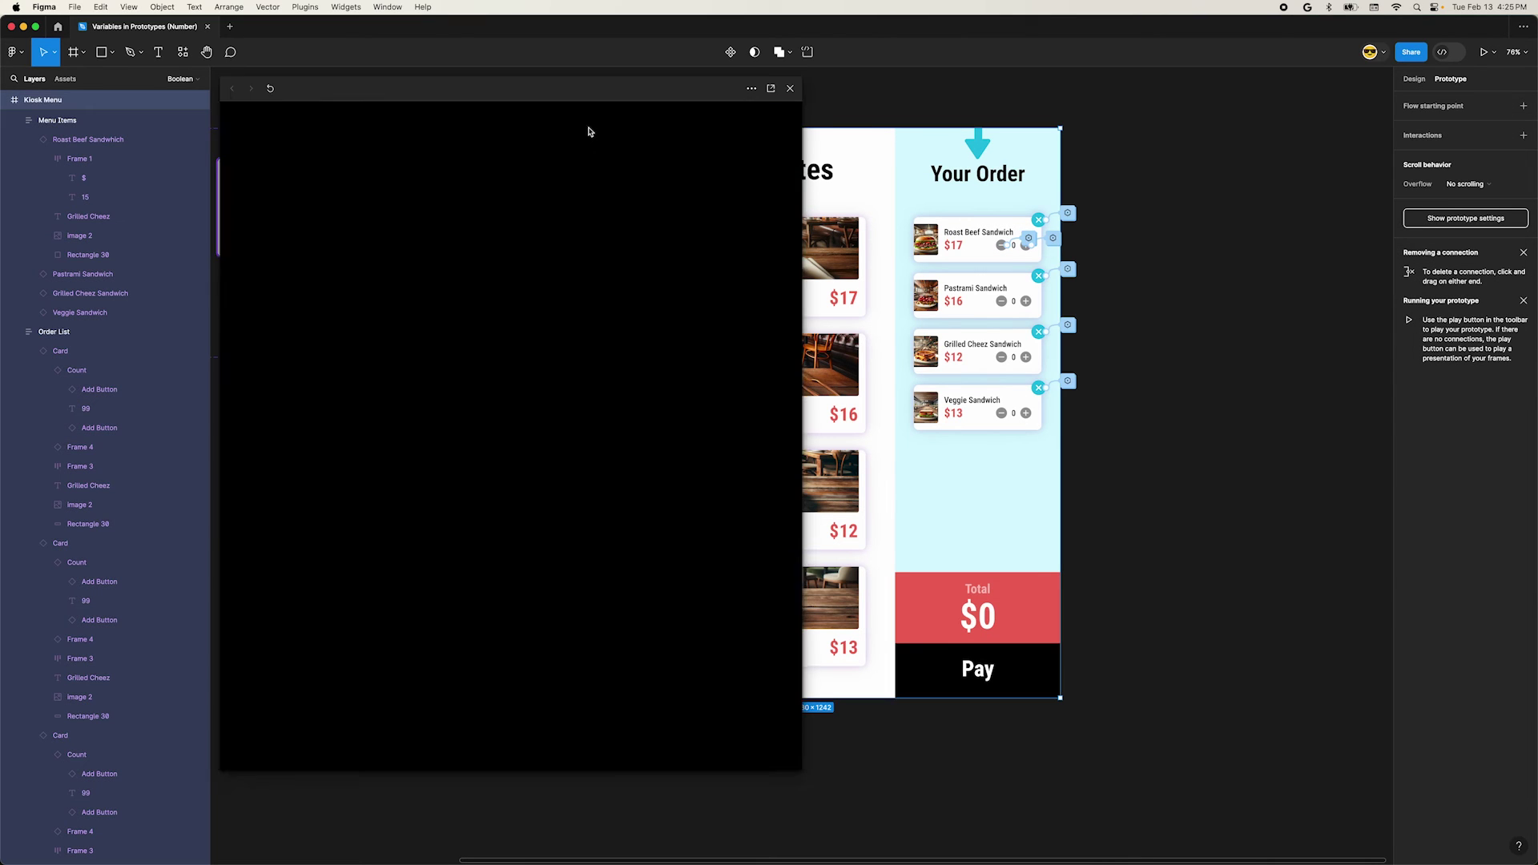
{"action": "left_click", "coordinate": [535, 255]}
{"action": "left_click", "coordinate": [509, 260]}
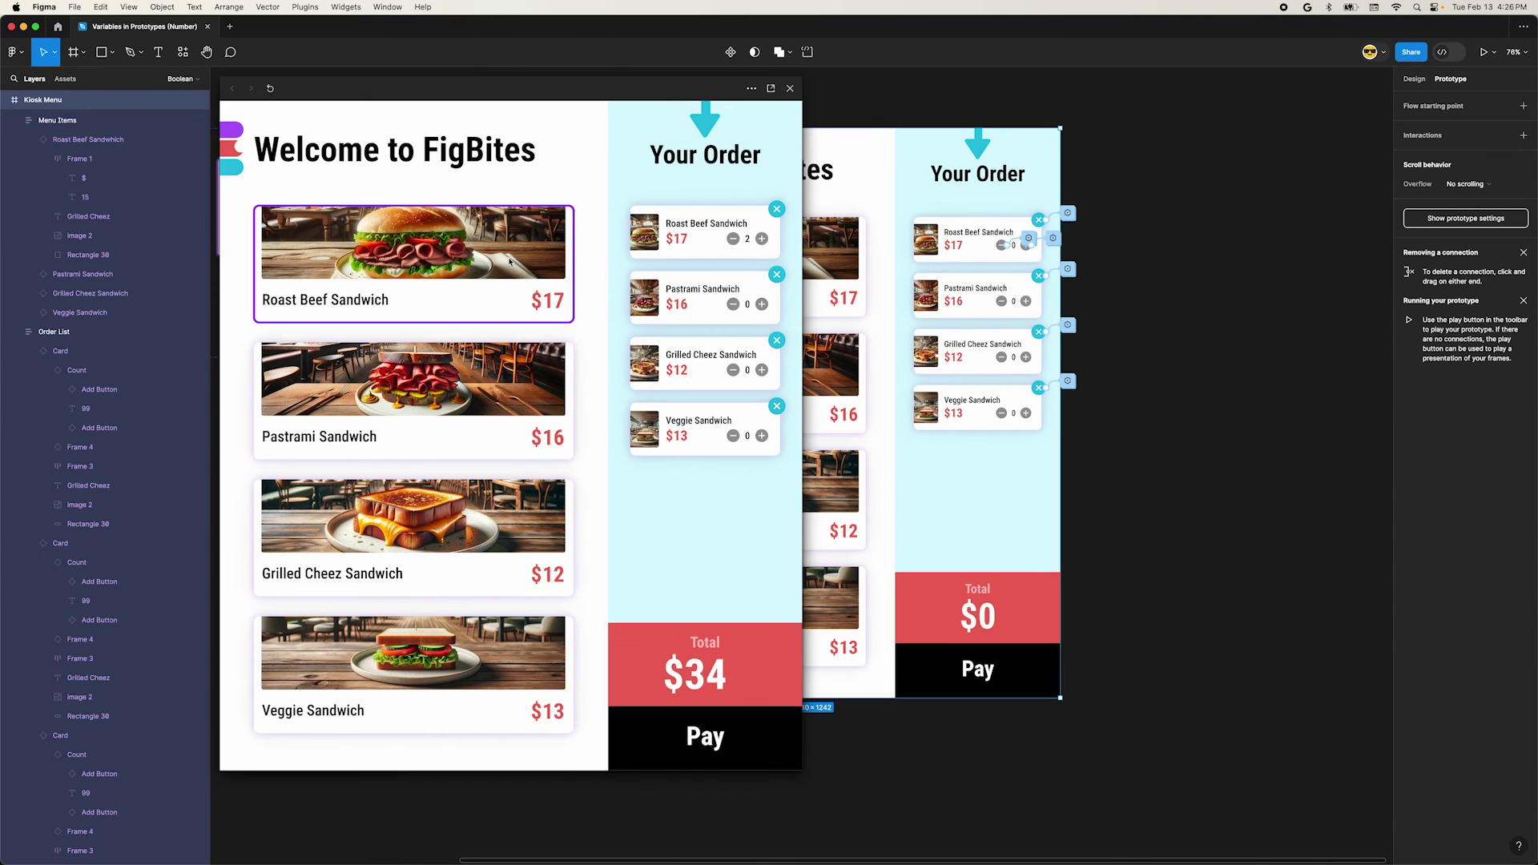
{"action": "left_click", "coordinate": [734, 239]}
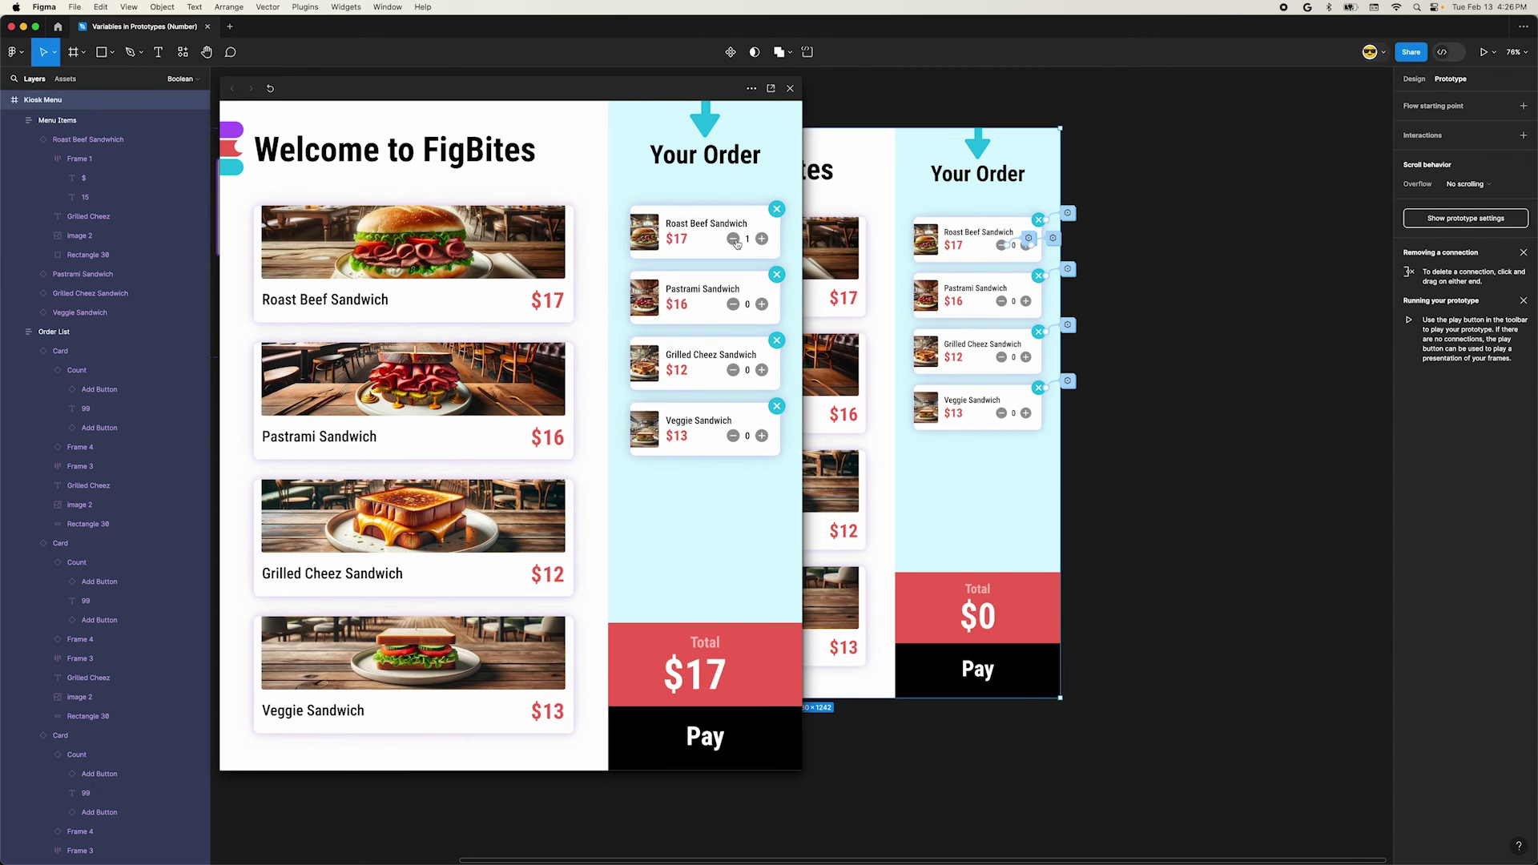
{"action": "left_click", "coordinate": [734, 241]}
{"action": "left_click", "coordinate": [734, 242]}
{"action": "left_click", "coordinate": [735, 241]}
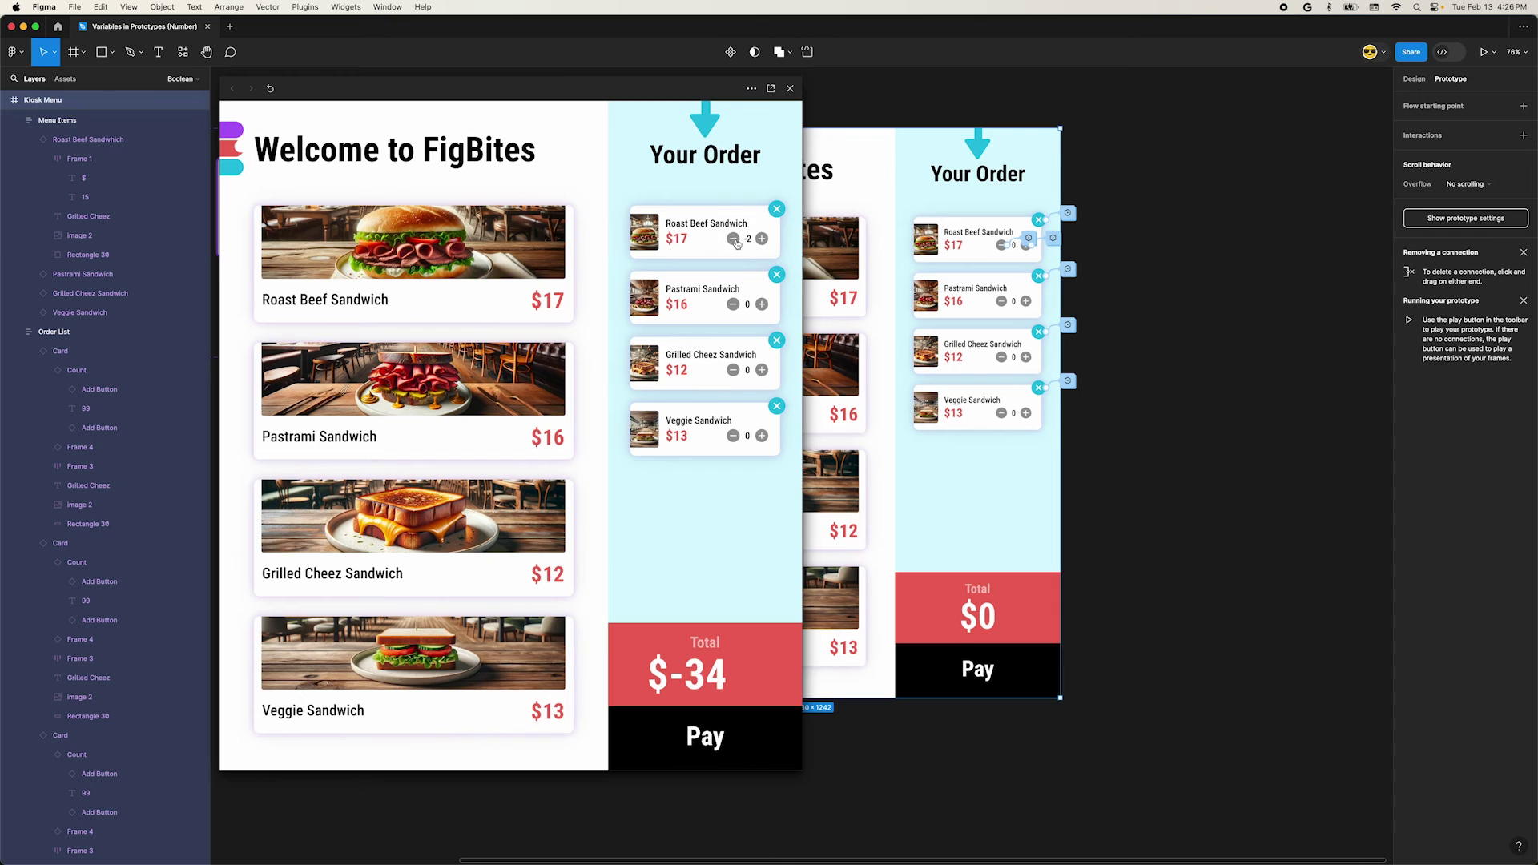
{"action": "left_click", "coordinate": [734, 240]}
Add a conditional 'beef == 0' to the Roast Beef minus control's click interaction
{"action": "left_click", "coordinate": [790, 88]}
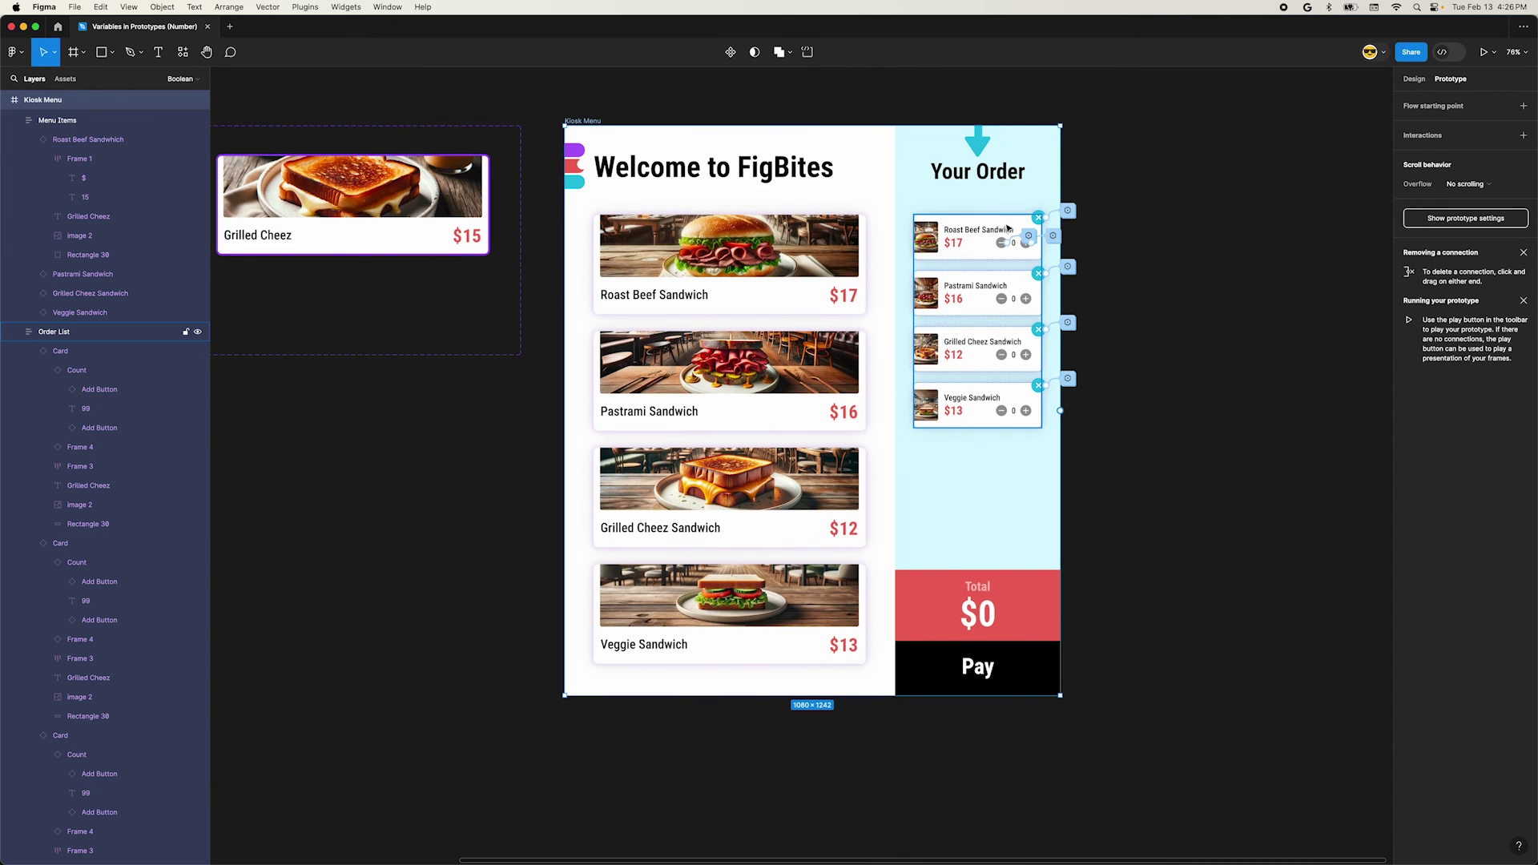
{"action": "left_click", "coordinate": [1029, 236]}
{"action": "left_click", "coordinate": [1029, 237]}
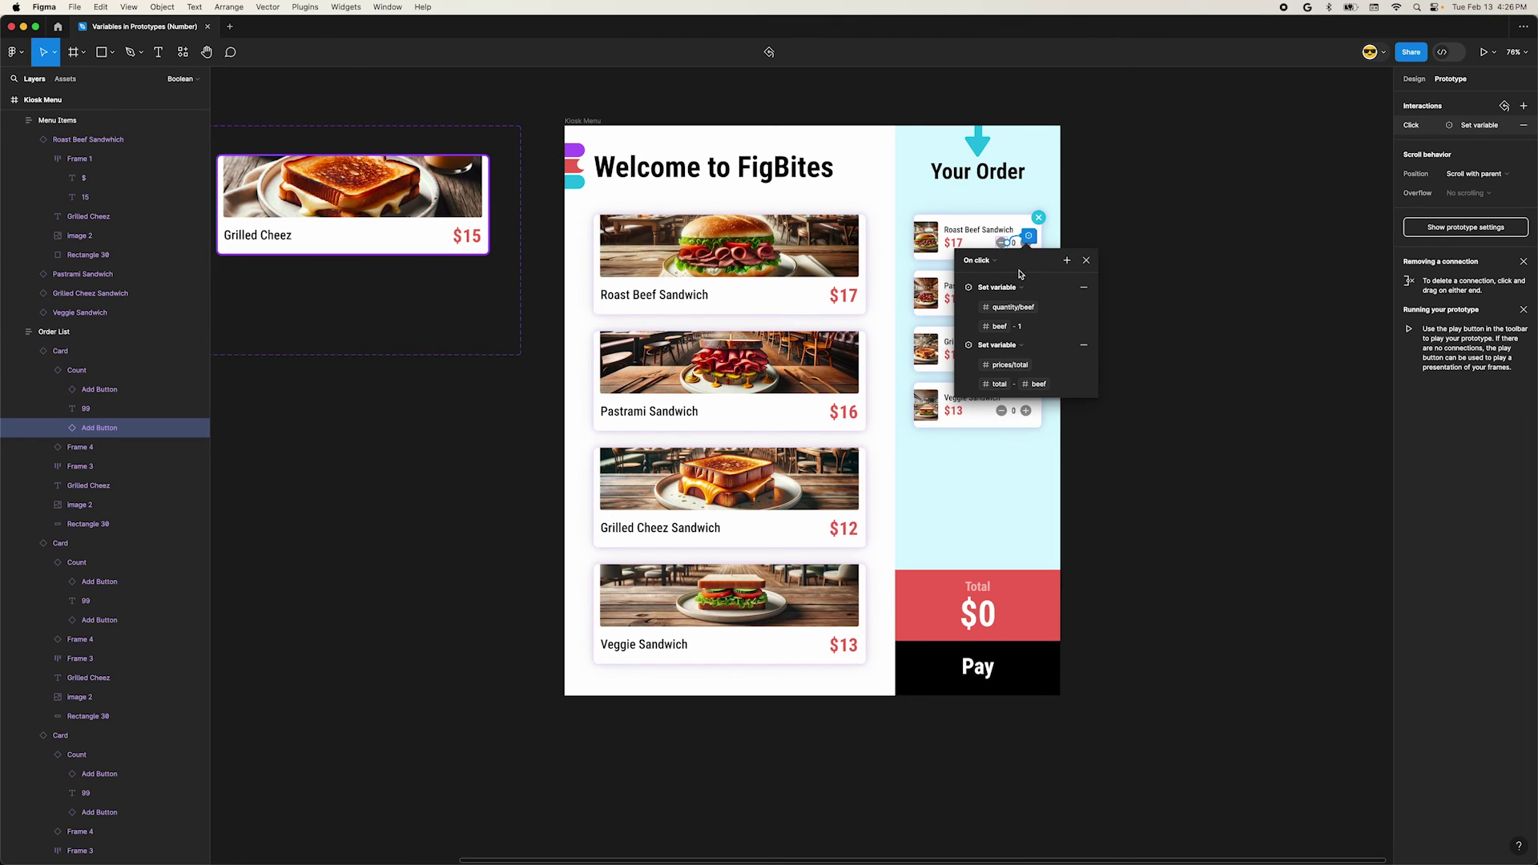
{"action": "left_click", "coordinate": [1065, 263]}
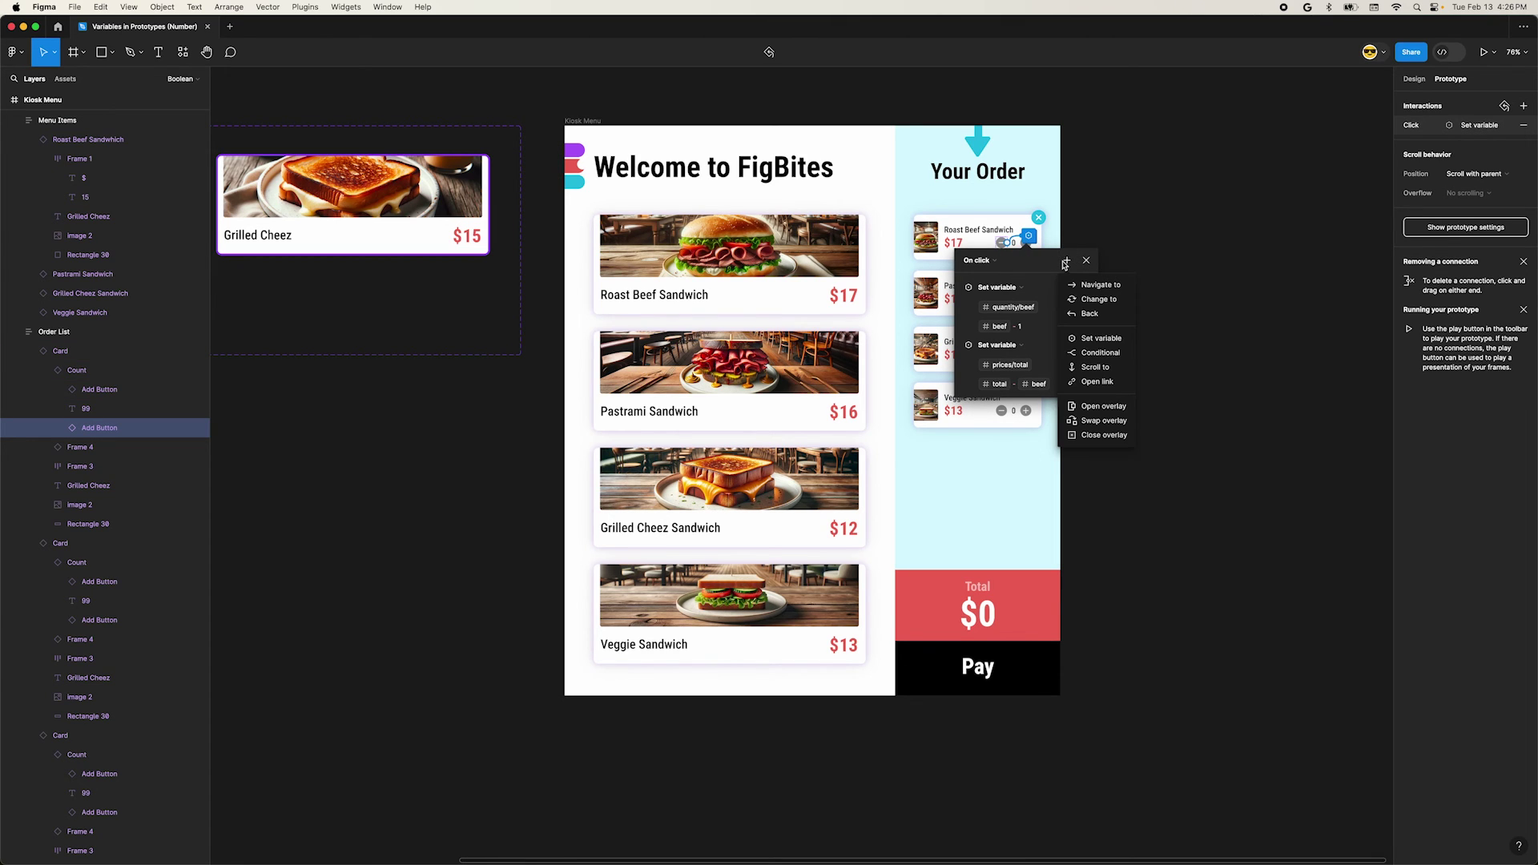
{"action": "left_click", "coordinate": [1093, 356]}
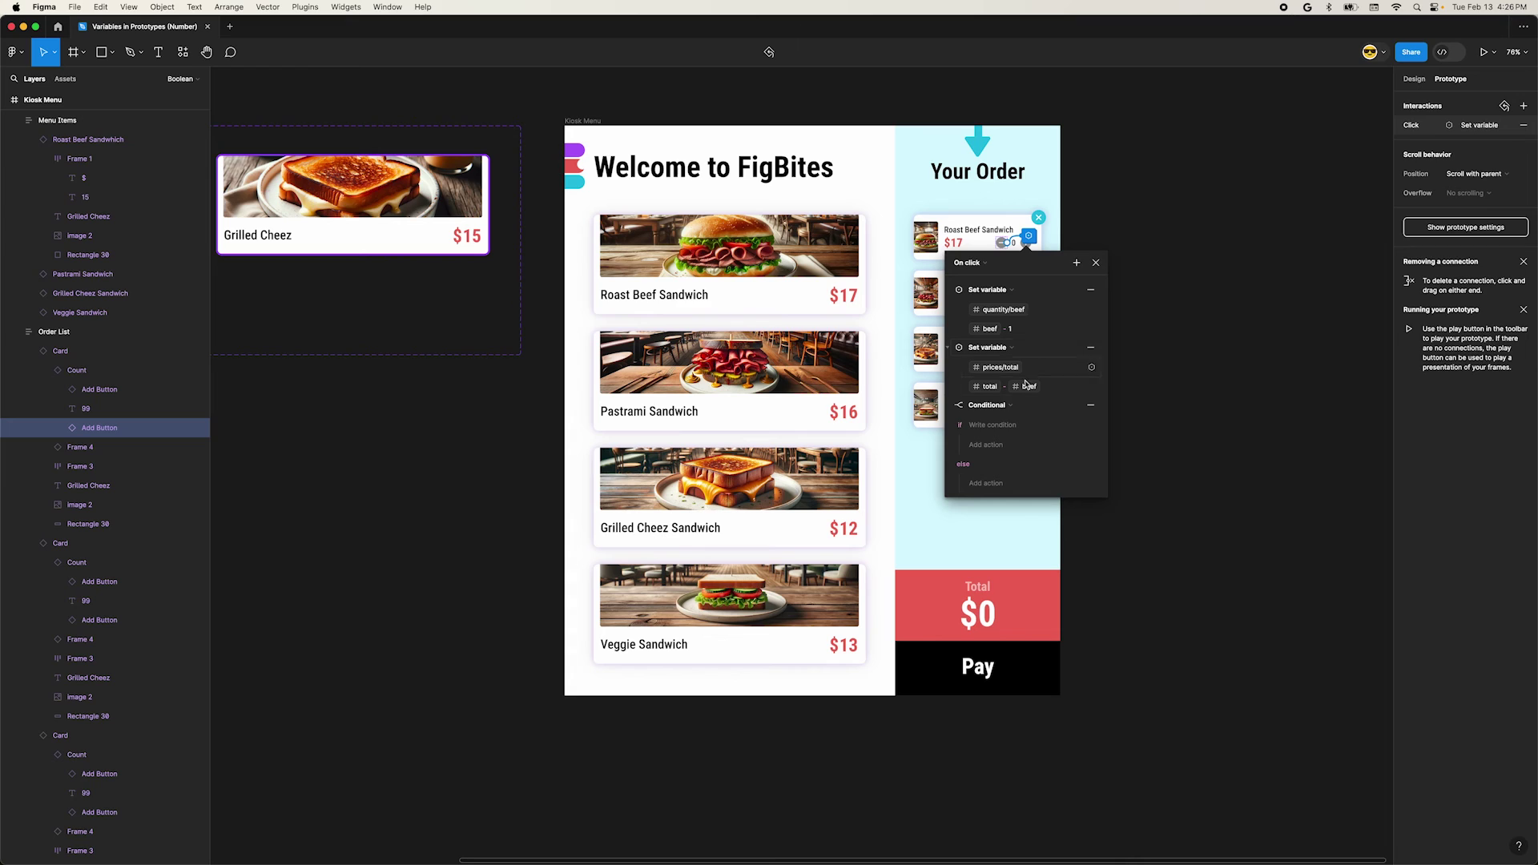
{"action": "left_click", "coordinate": [984, 425]}
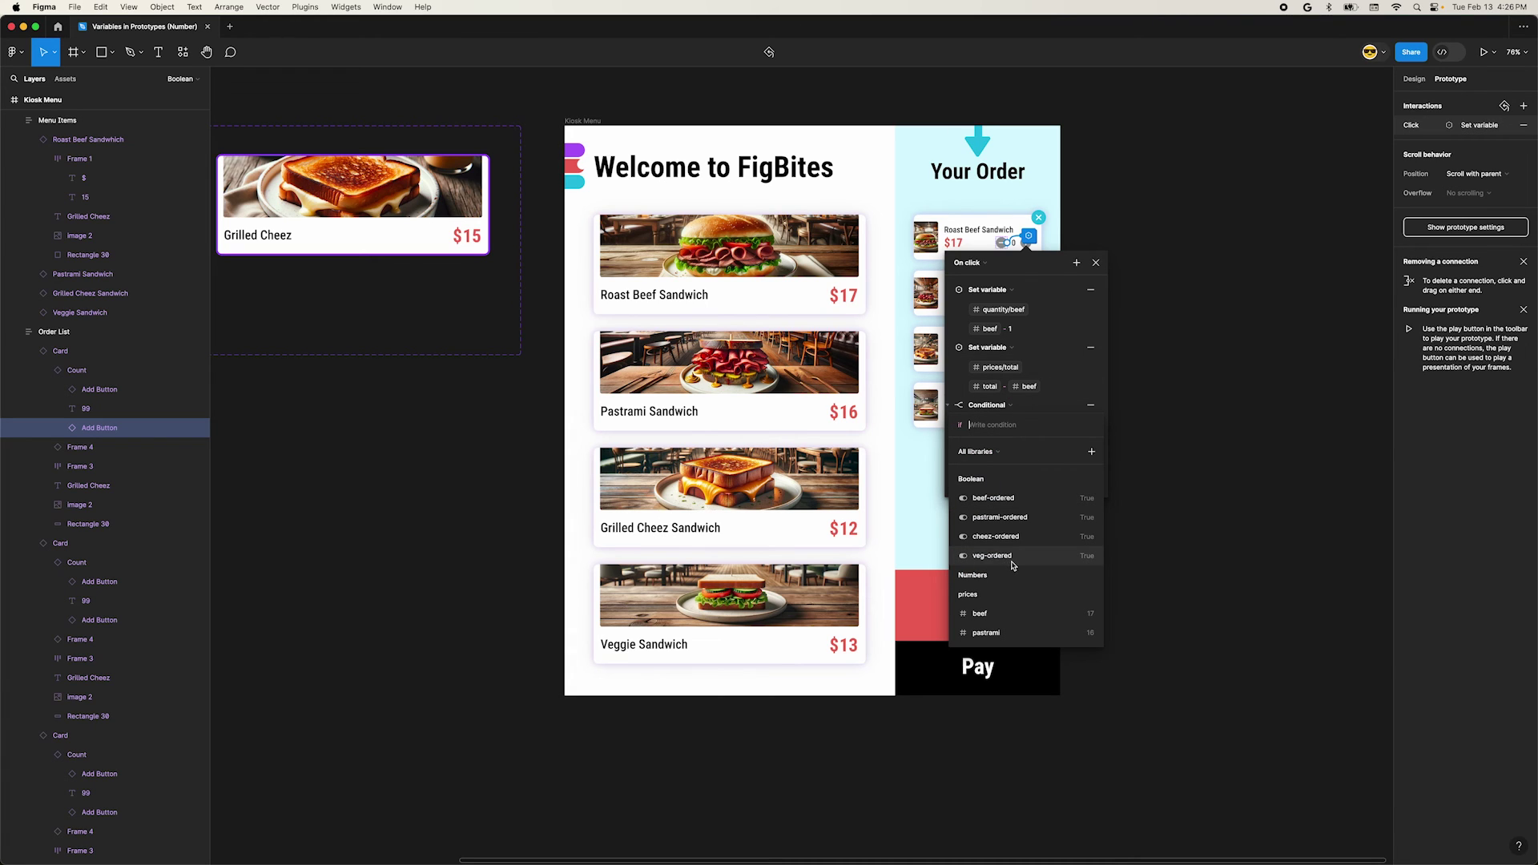
{"action": "scroll", "coordinate": [1012, 566], "scroll_direction": "down", "scroll_amount": 5}
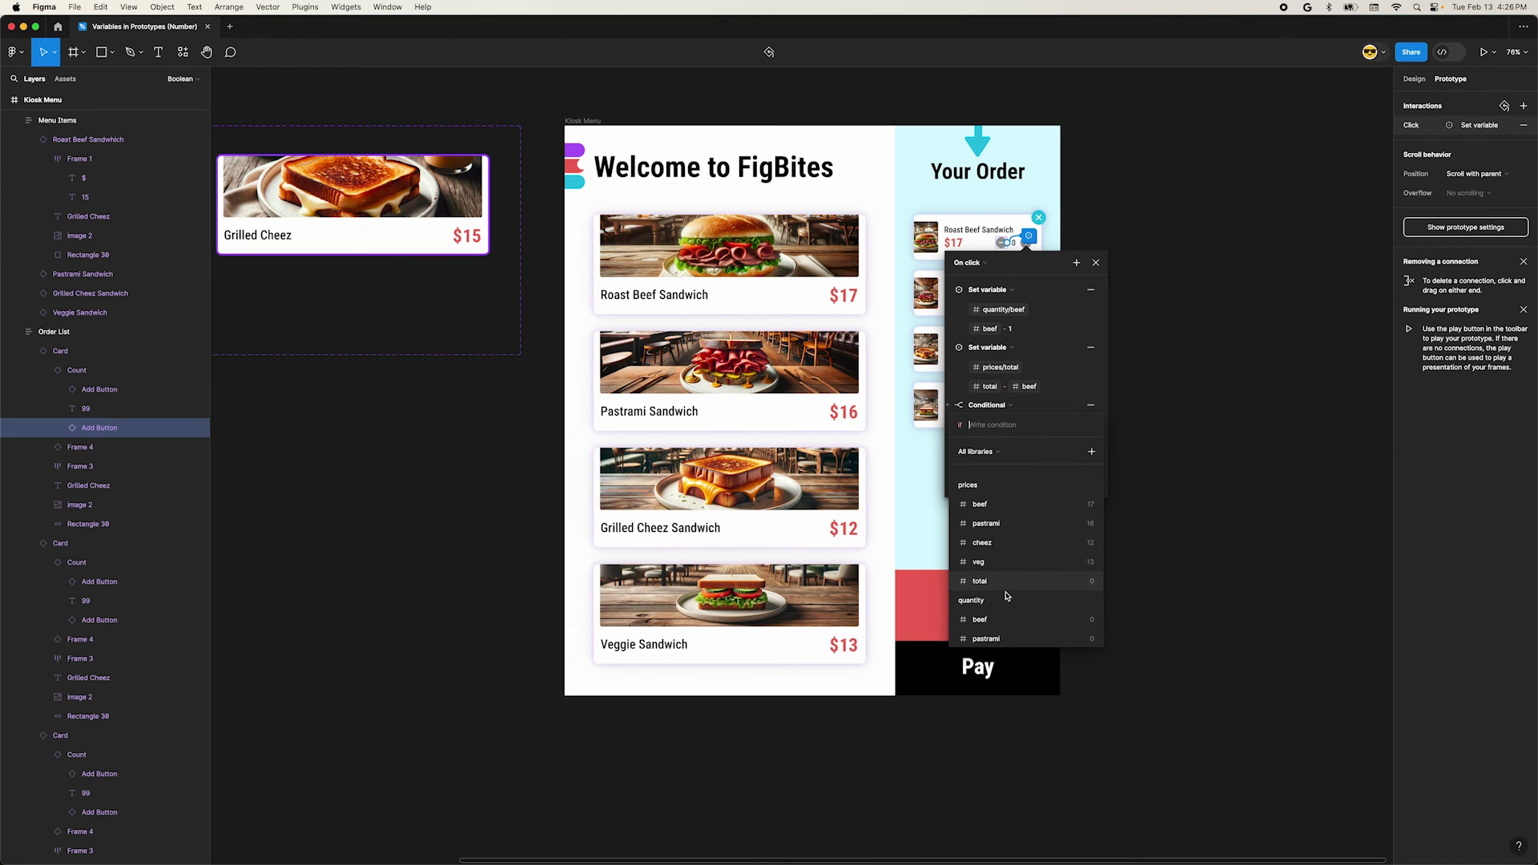
{"action": "left_click", "coordinate": [1002, 625]}
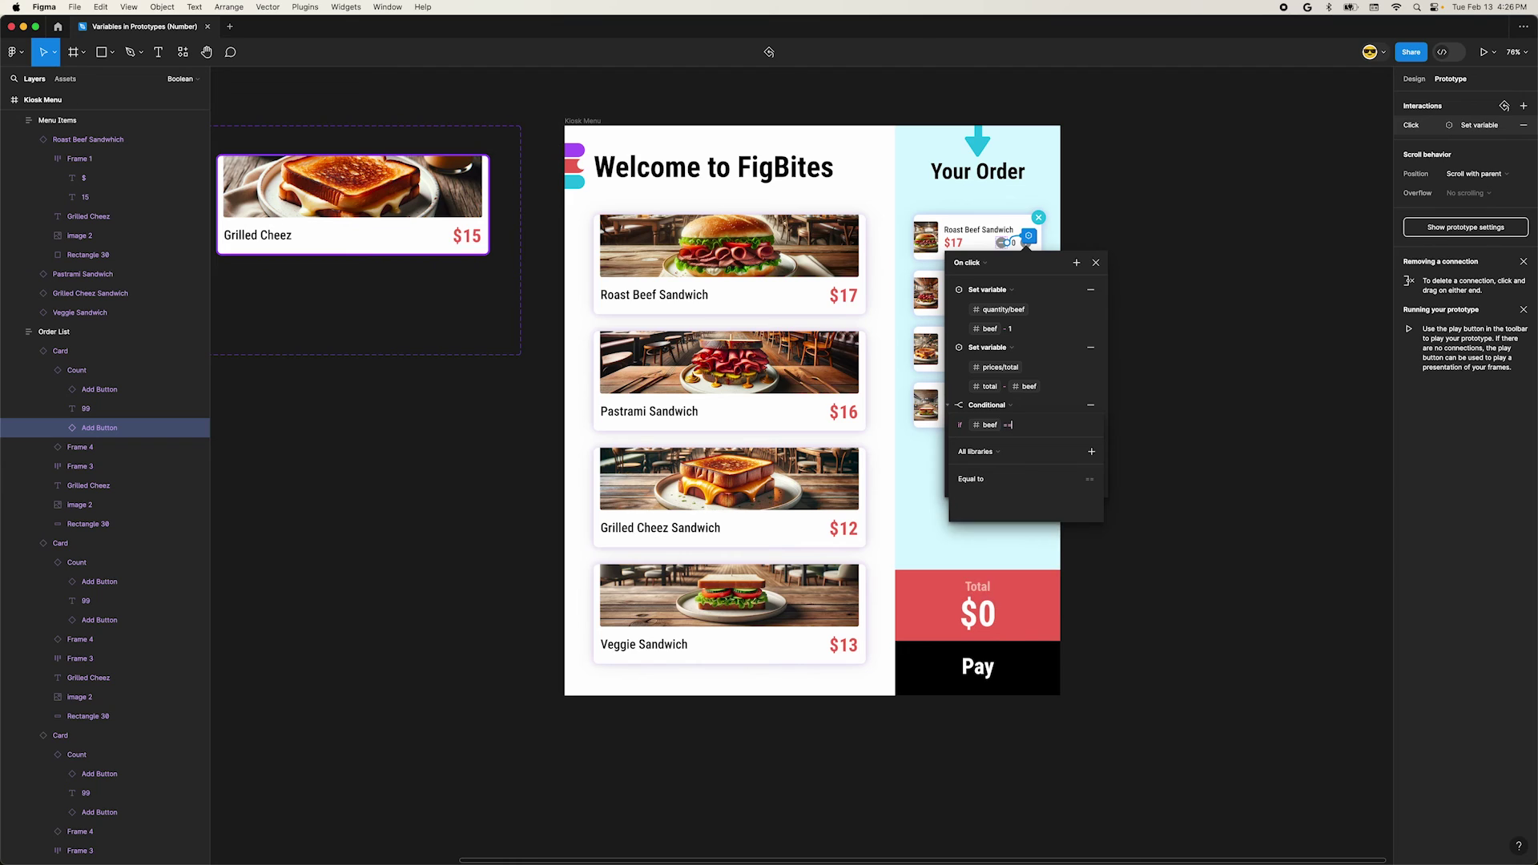
{"action": "type", "text": "0"}
{"action": "key", "text": "Return"}
Inside the conditional, set beef-ordered to False
{"action": "left_click", "coordinate": [985, 444]}
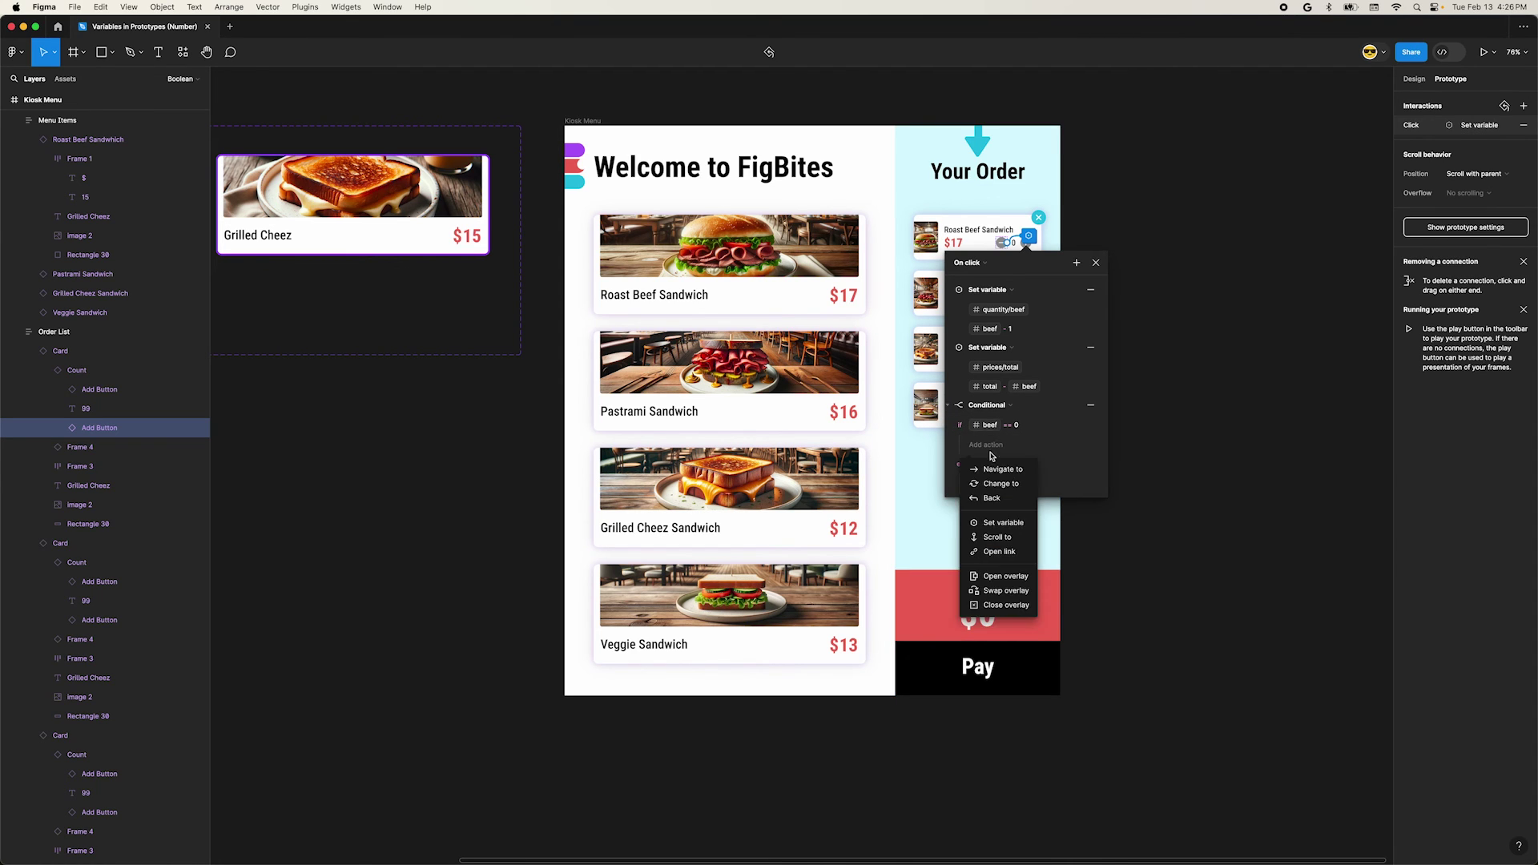
{"action": "left_click", "coordinate": [1003, 522]}
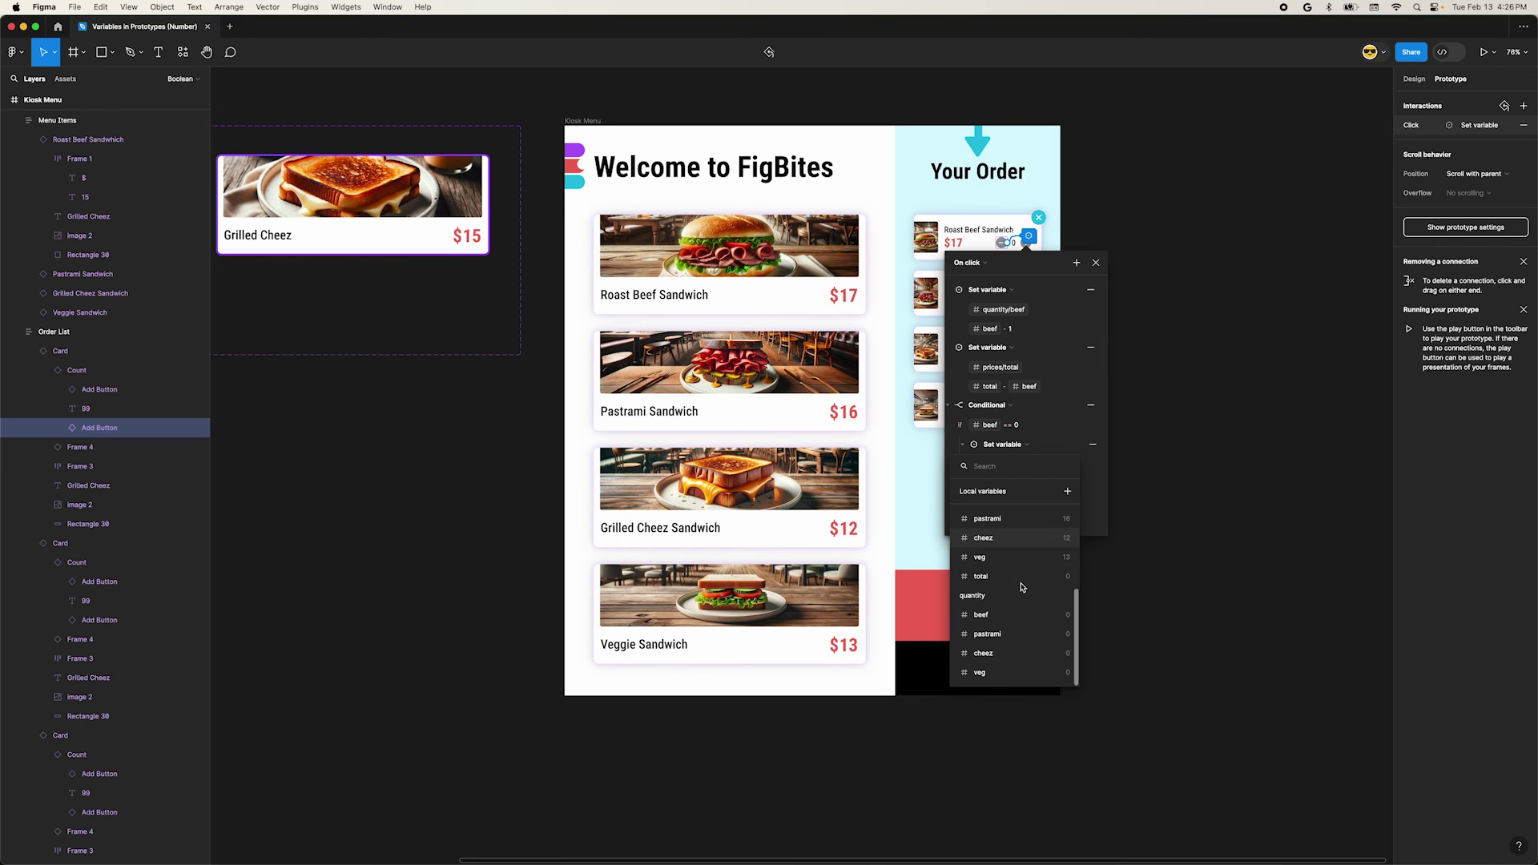
{"action": "scroll", "coordinate": [1018, 593], "scroll_direction": "down", "scroll_amount": 3}
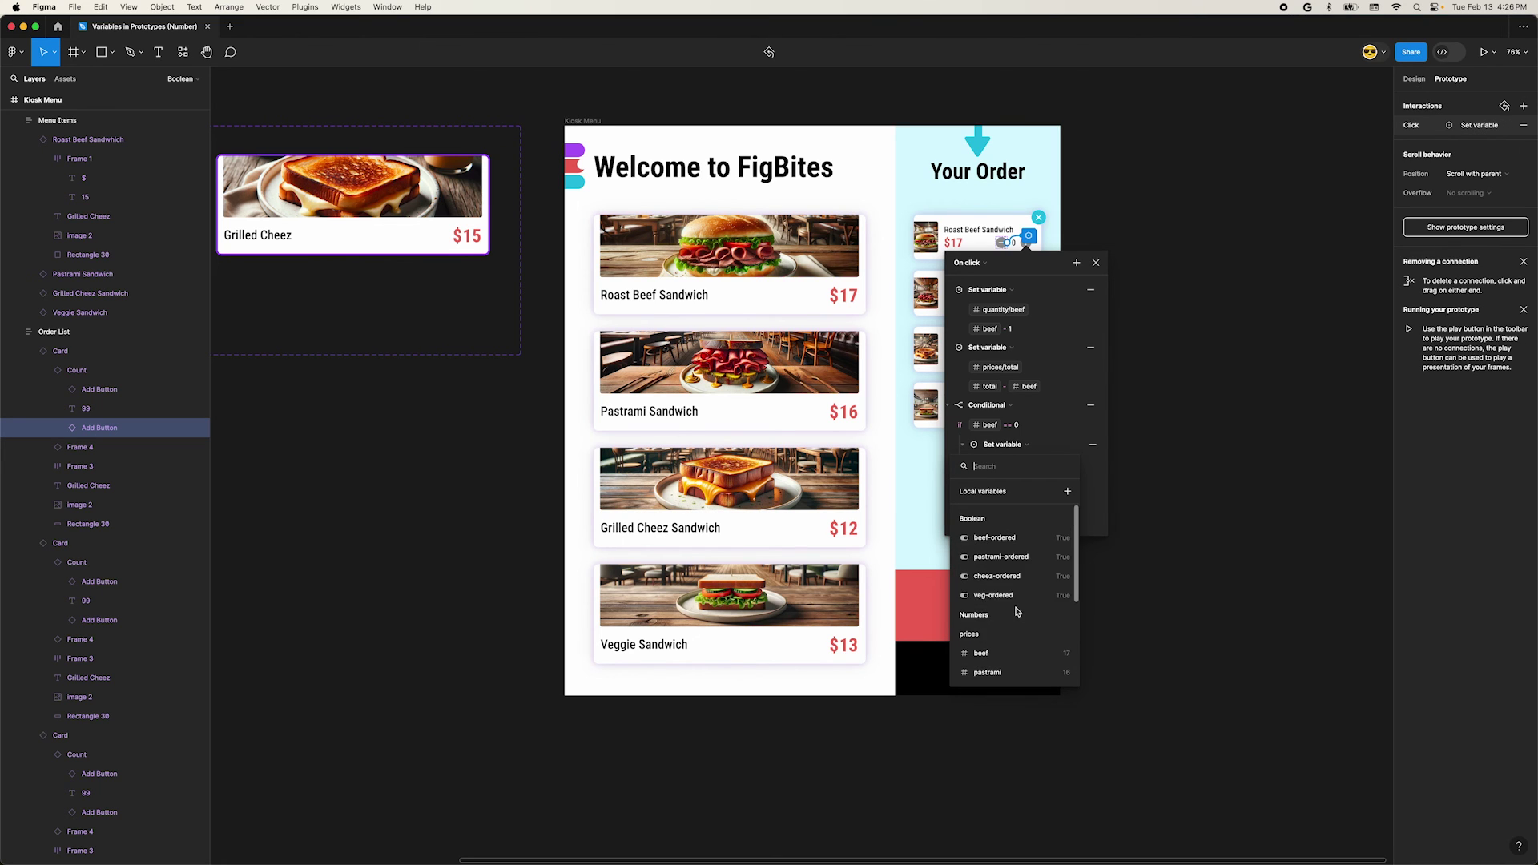
{"action": "left_click", "coordinate": [1014, 542]}
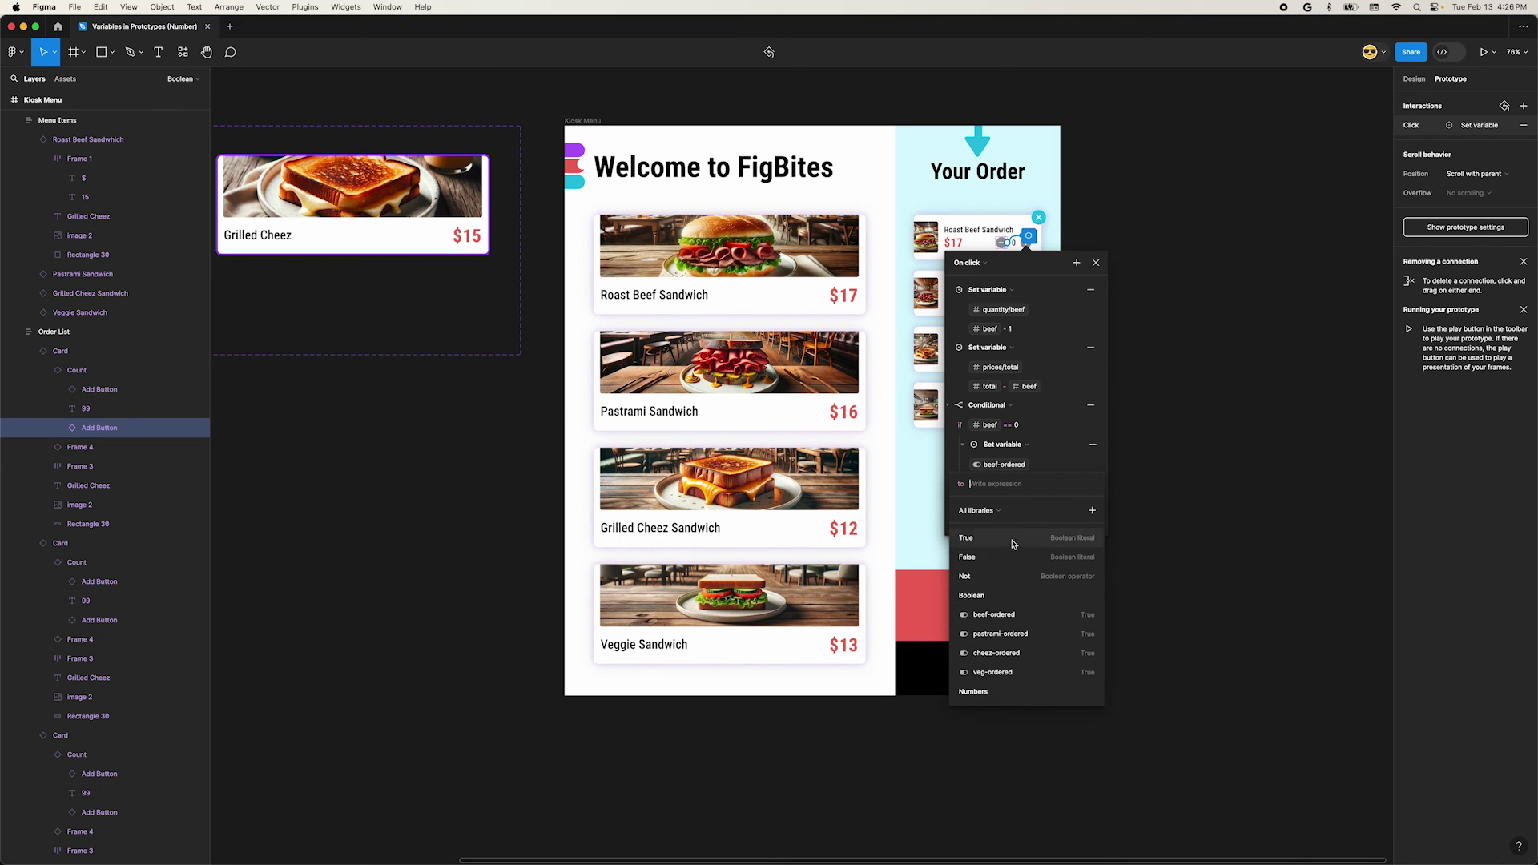
{"action": "left_click", "coordinate": [969, 557]}
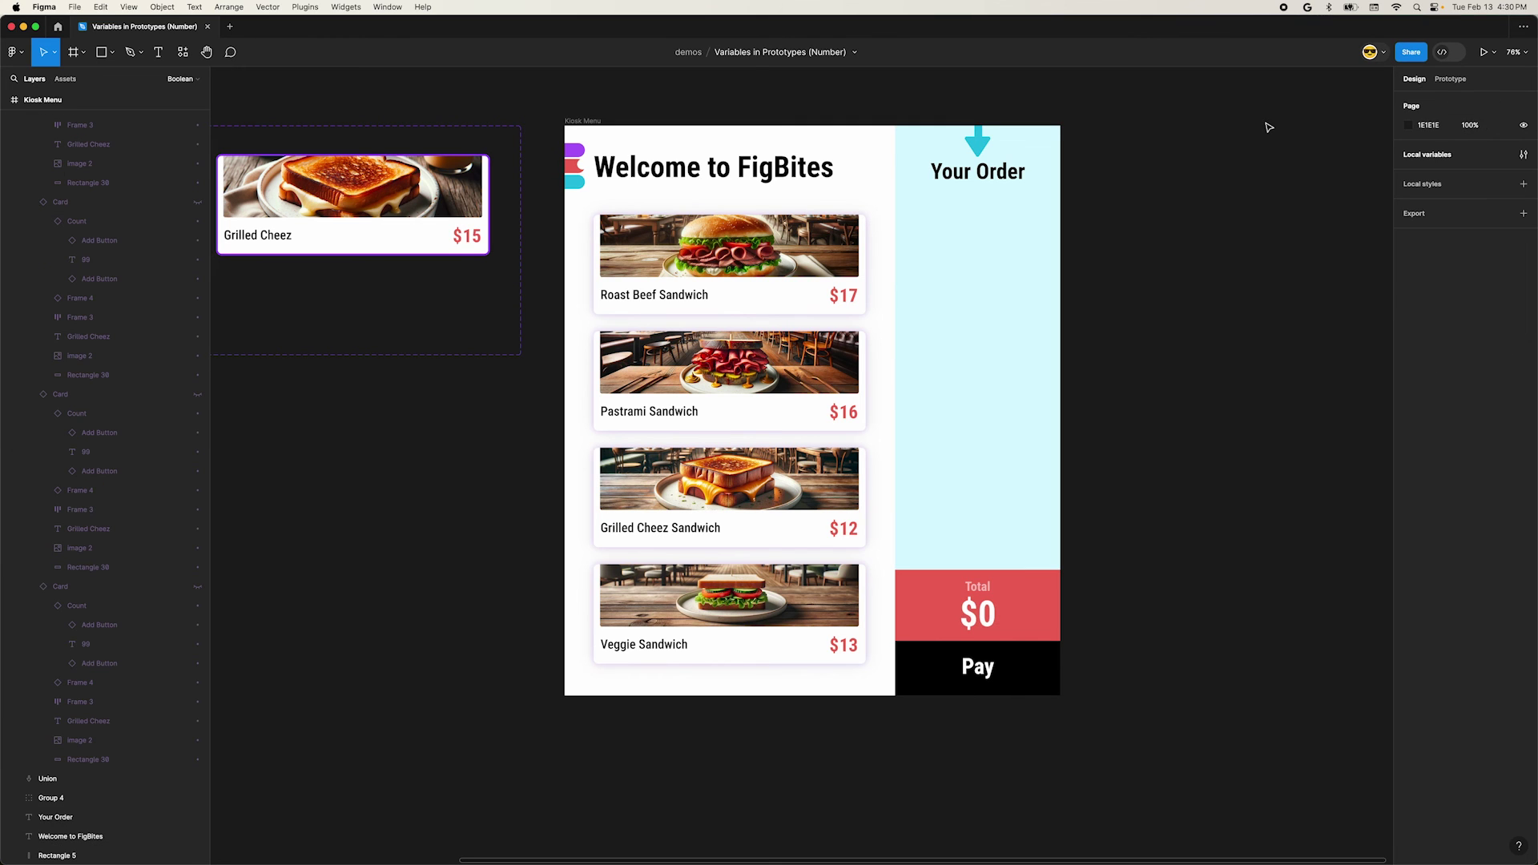
{"action": "left_click", "coordinate": [573, 121]}
Preview: add Roast Beef and Pastrami, raise Roast Beef to 4, then lower it to zero
{"action": "key", "text": "shift+space"}
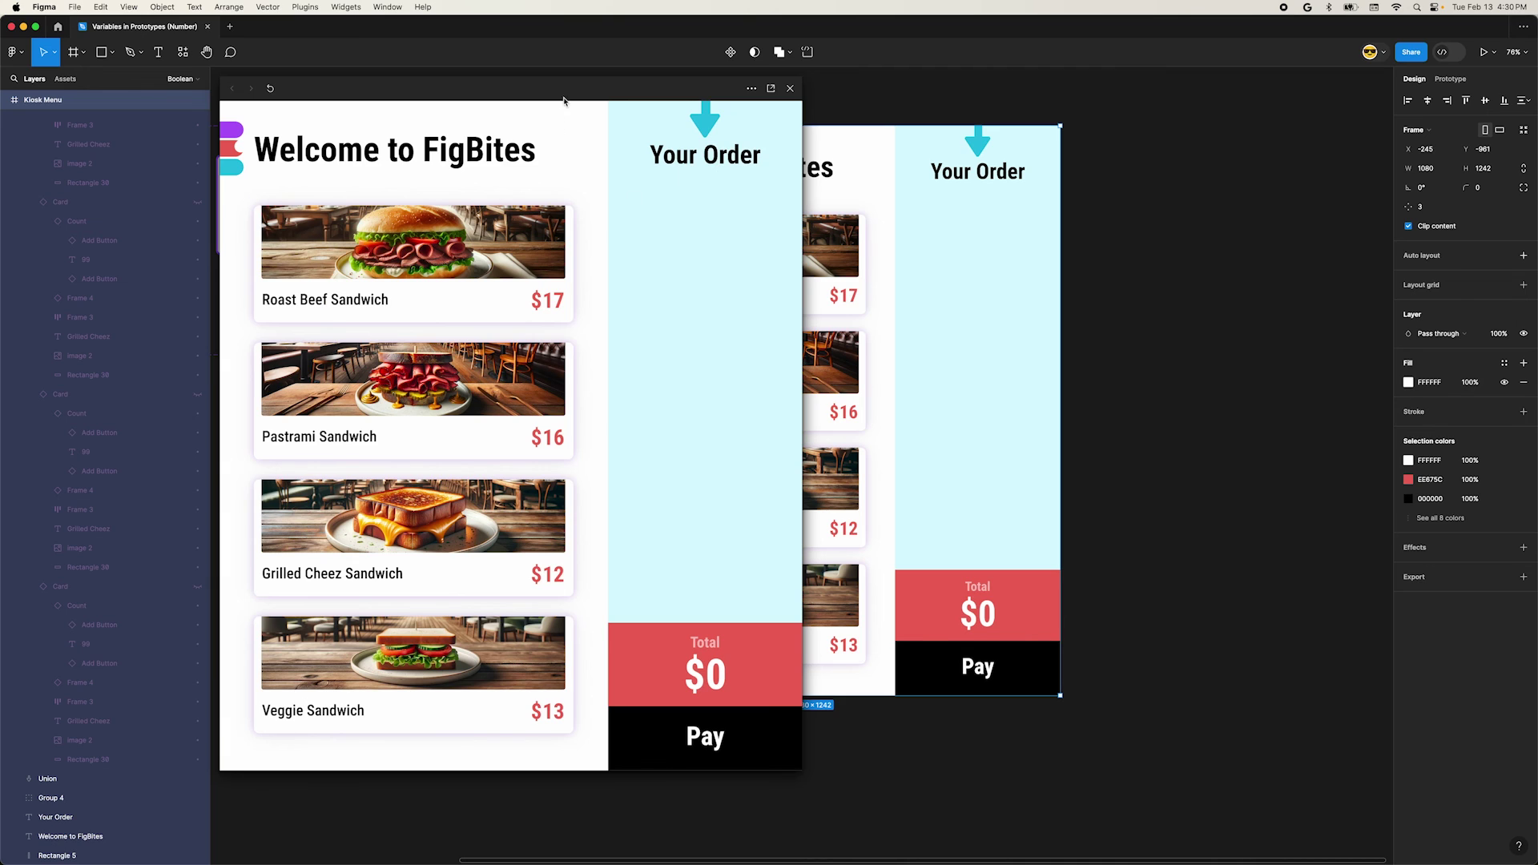
{"action": "left_click", "coordinate": [469, 243]}
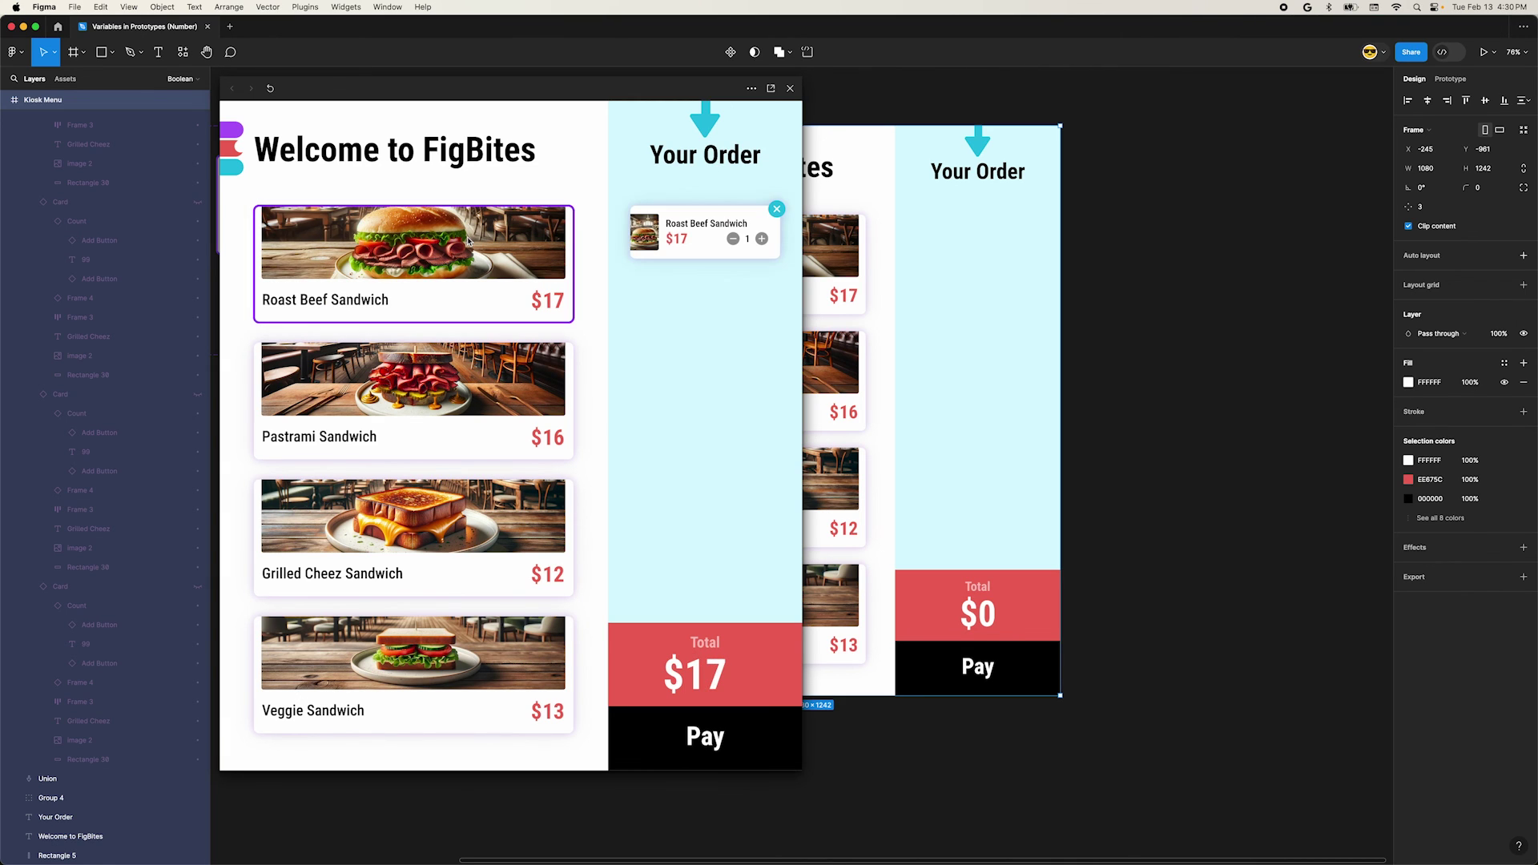
{"action": "left_click", "coordinate": [449, 375]}
{"action": "left_click", "coordinate": [462, 282]}
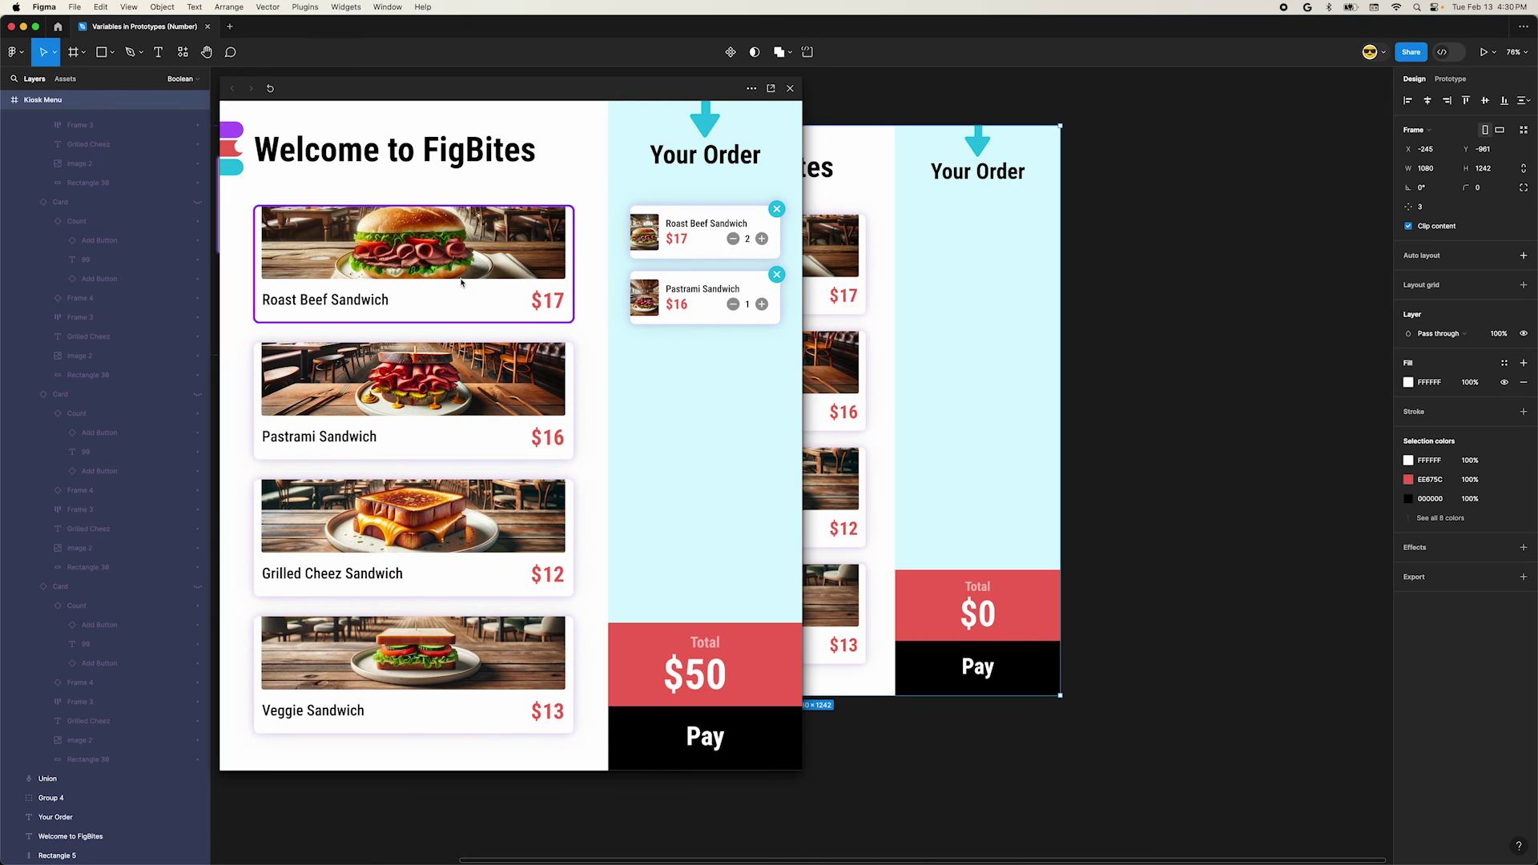
{"action": "left_click", "coordinate": [453, 263]}
{"action": "left_click", "coordinate": [762, 239]}
{"action": "left_click", "coordinate": [732, 240]}
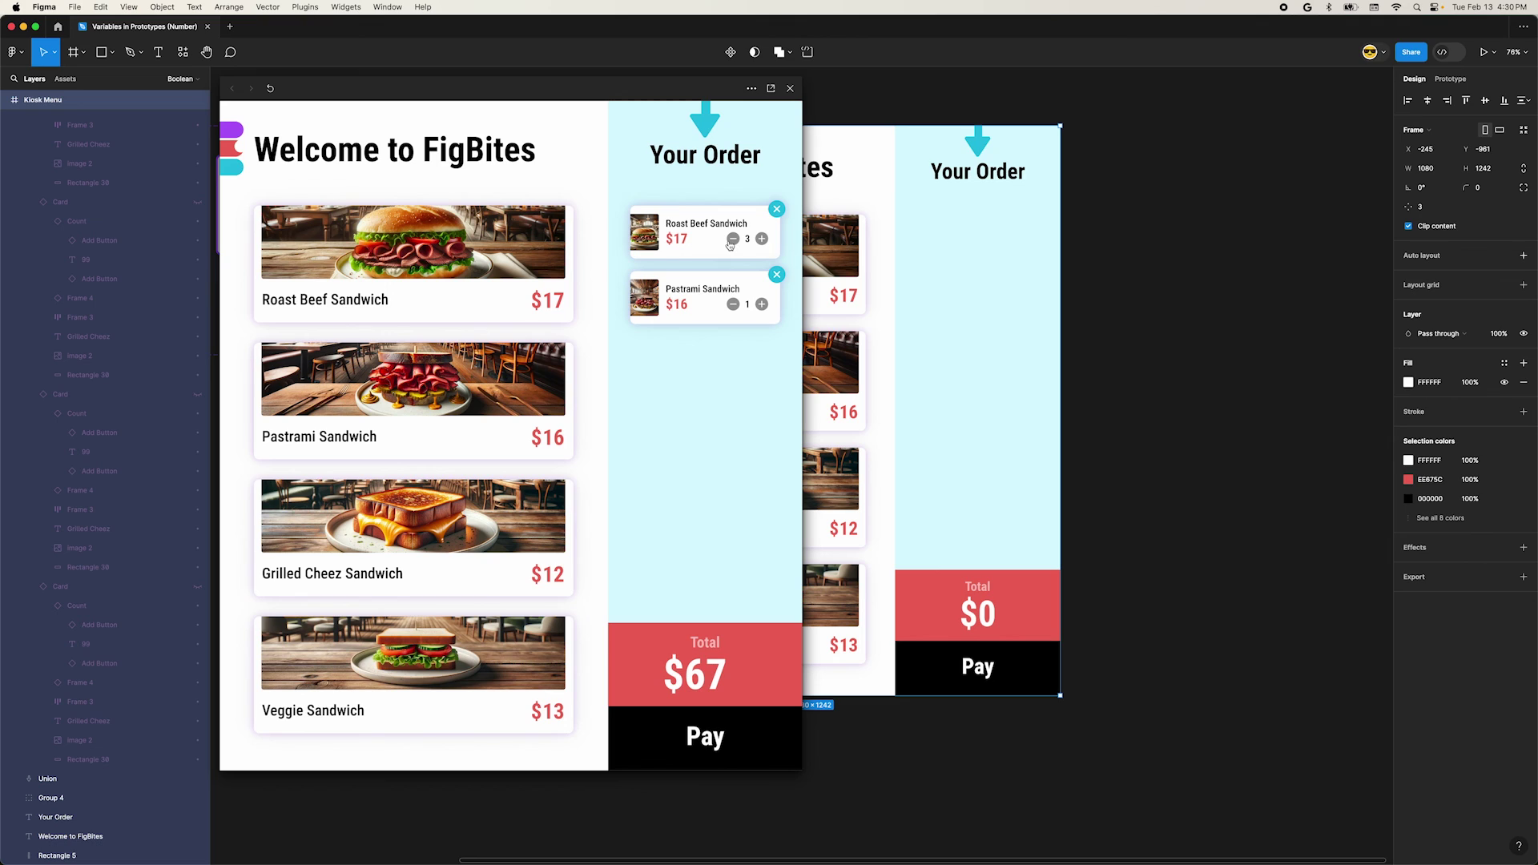
{"action": "left_click", "coordinate": [731, 240]}
{"action": "left_click", "coordinate": [732, 240]}
{"action": "left_click", "coordinate": [732, 240]}
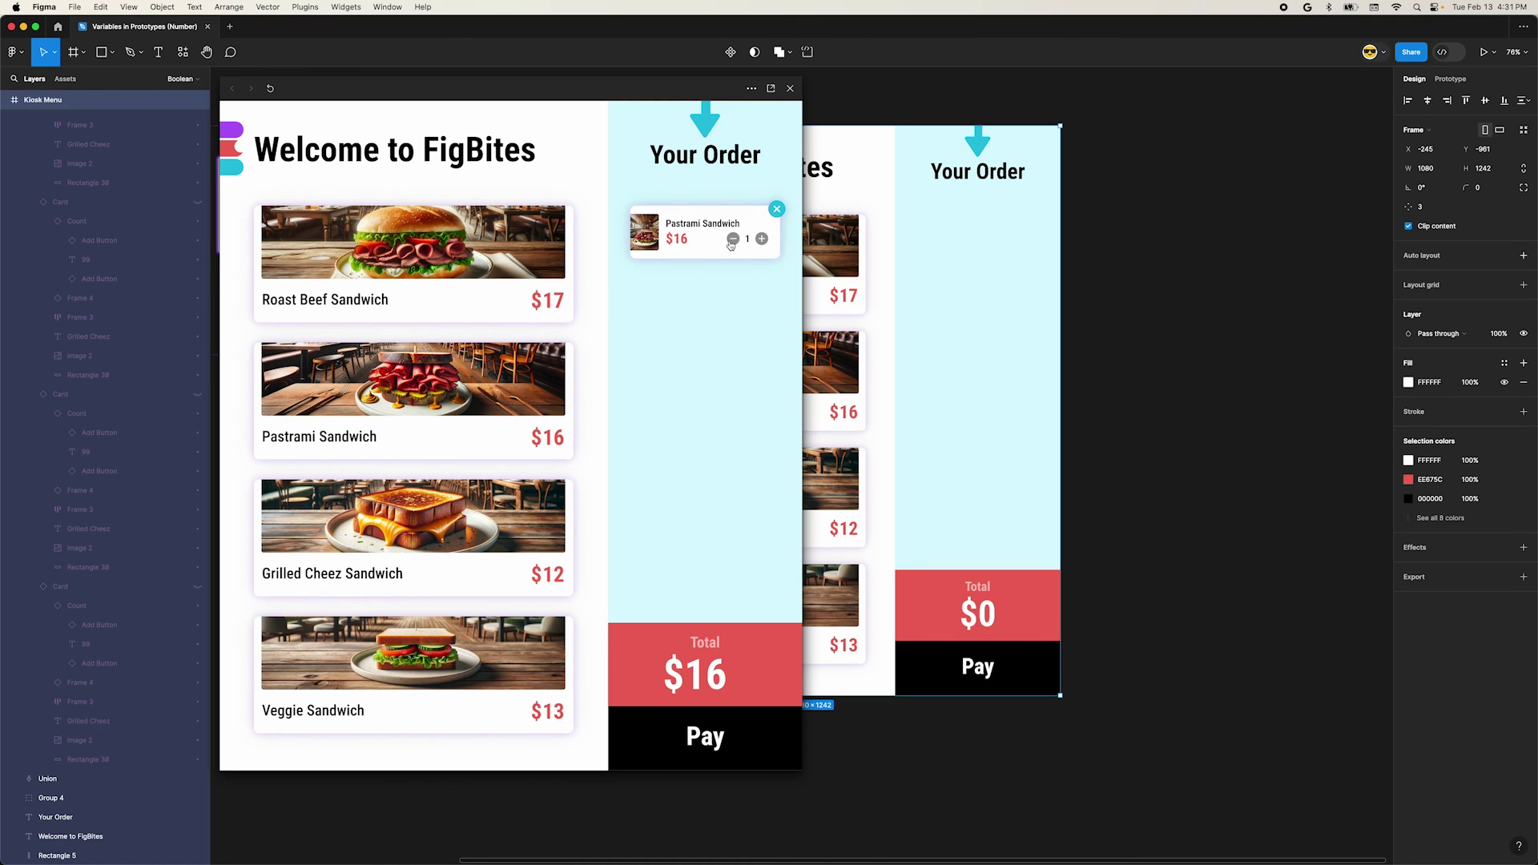
Re-add two Roast Beef, then remove Roast Beef and Pastrami, leaving a $0 total
{"action": "left_click", "coordinate": [440, 257]}
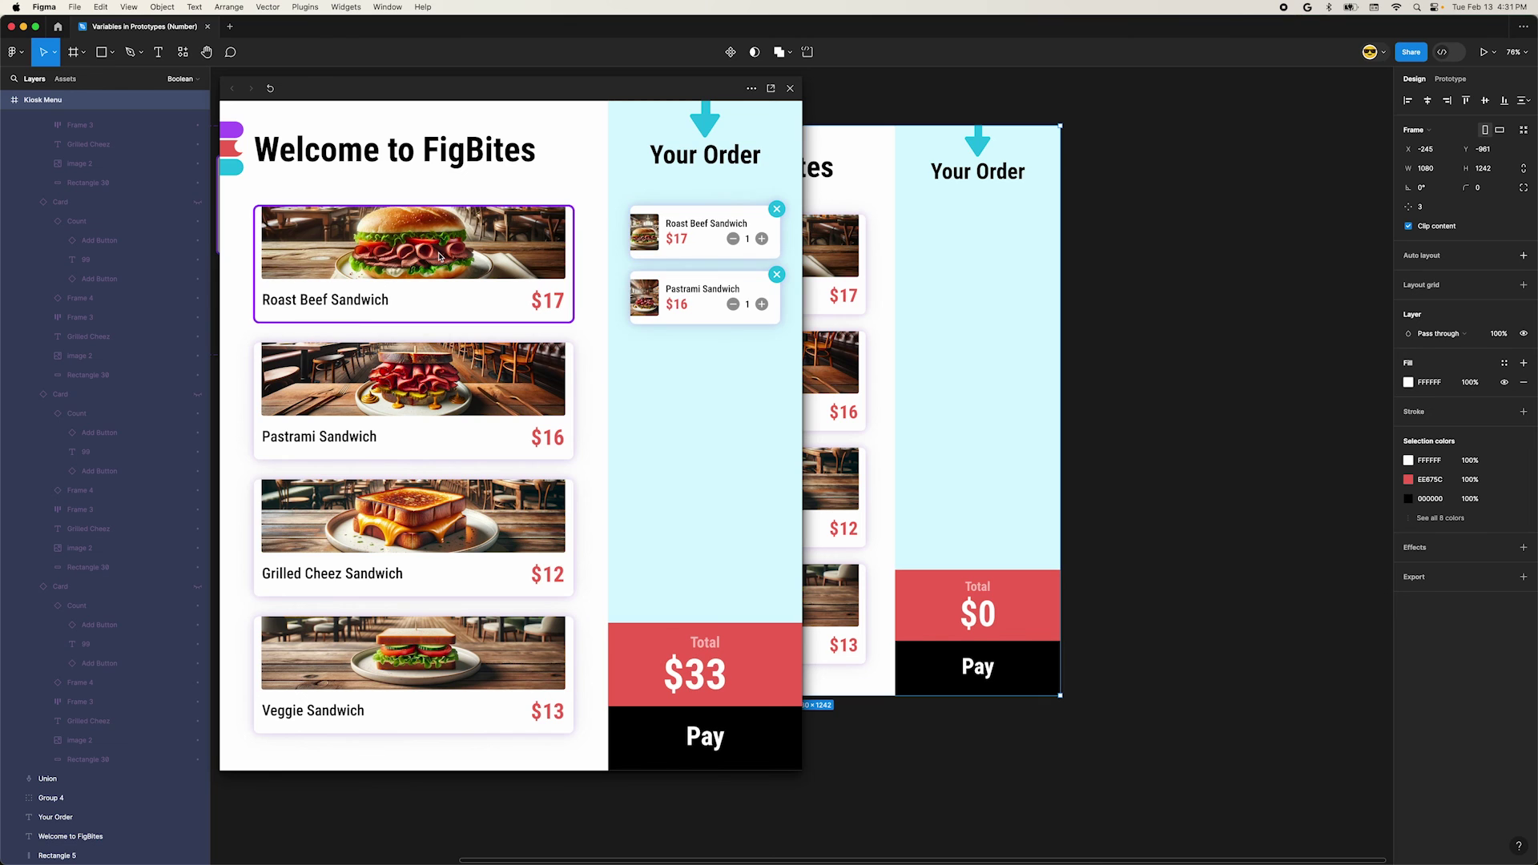
{"action": "left_click", "coordinate": [440, 257]}
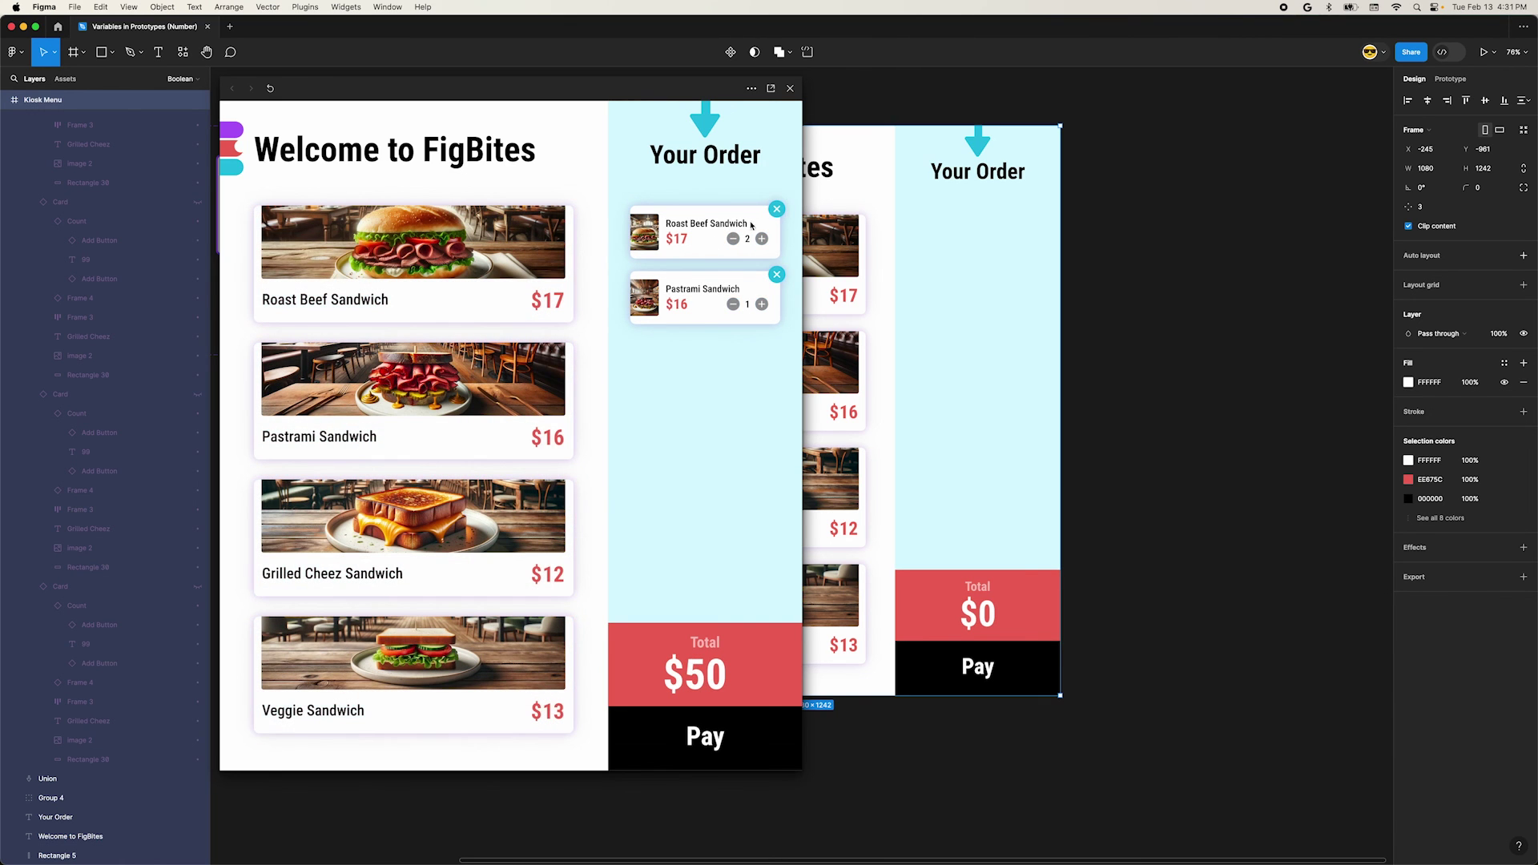
{"action": "left_click", "coordinate": [777, 211]}
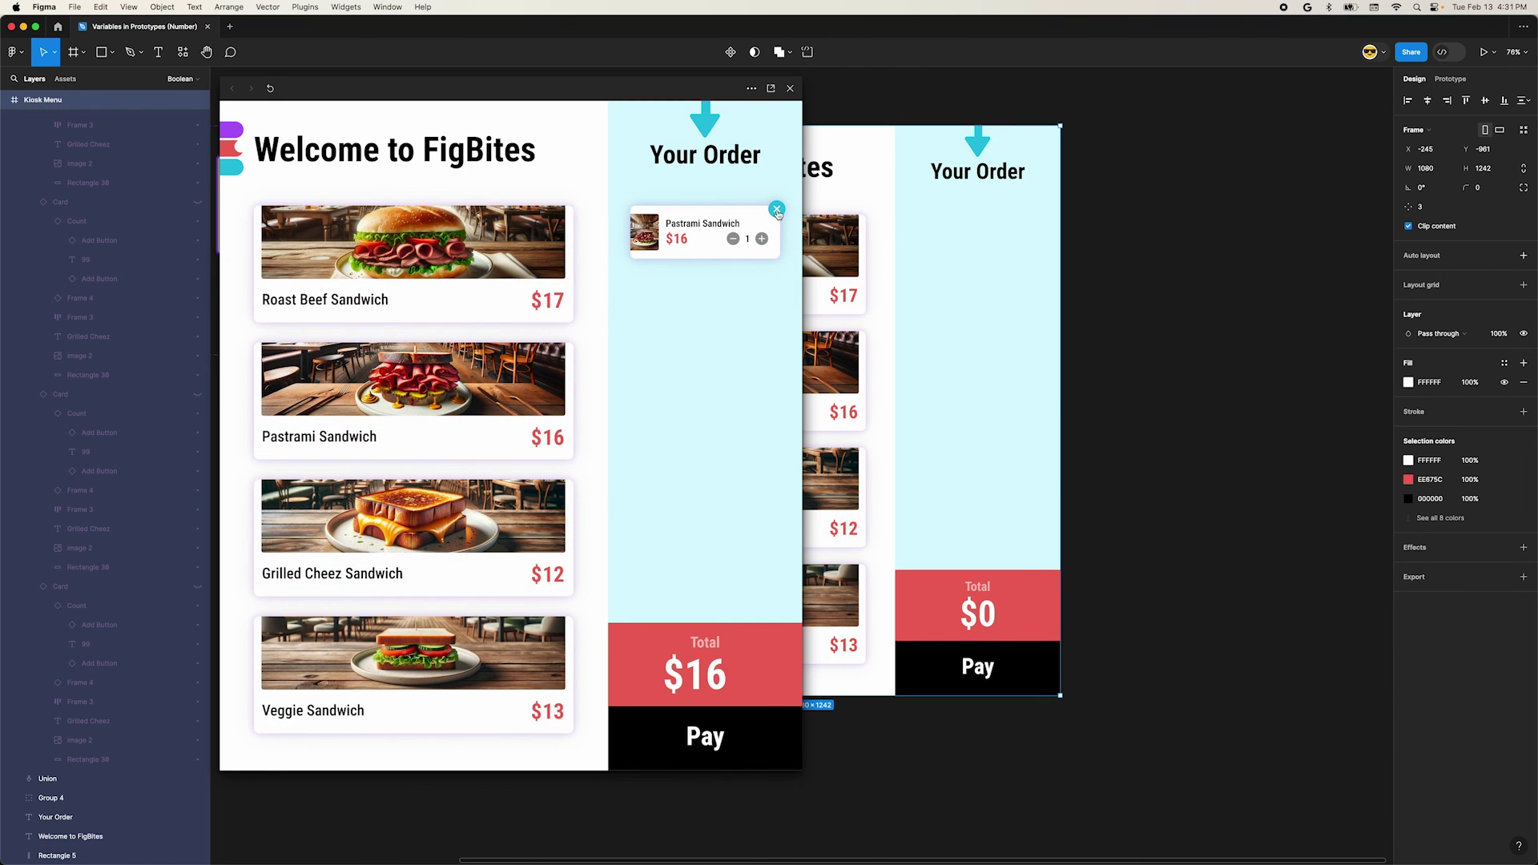
{"action": "left_click", "coordinate": [778, 211]}
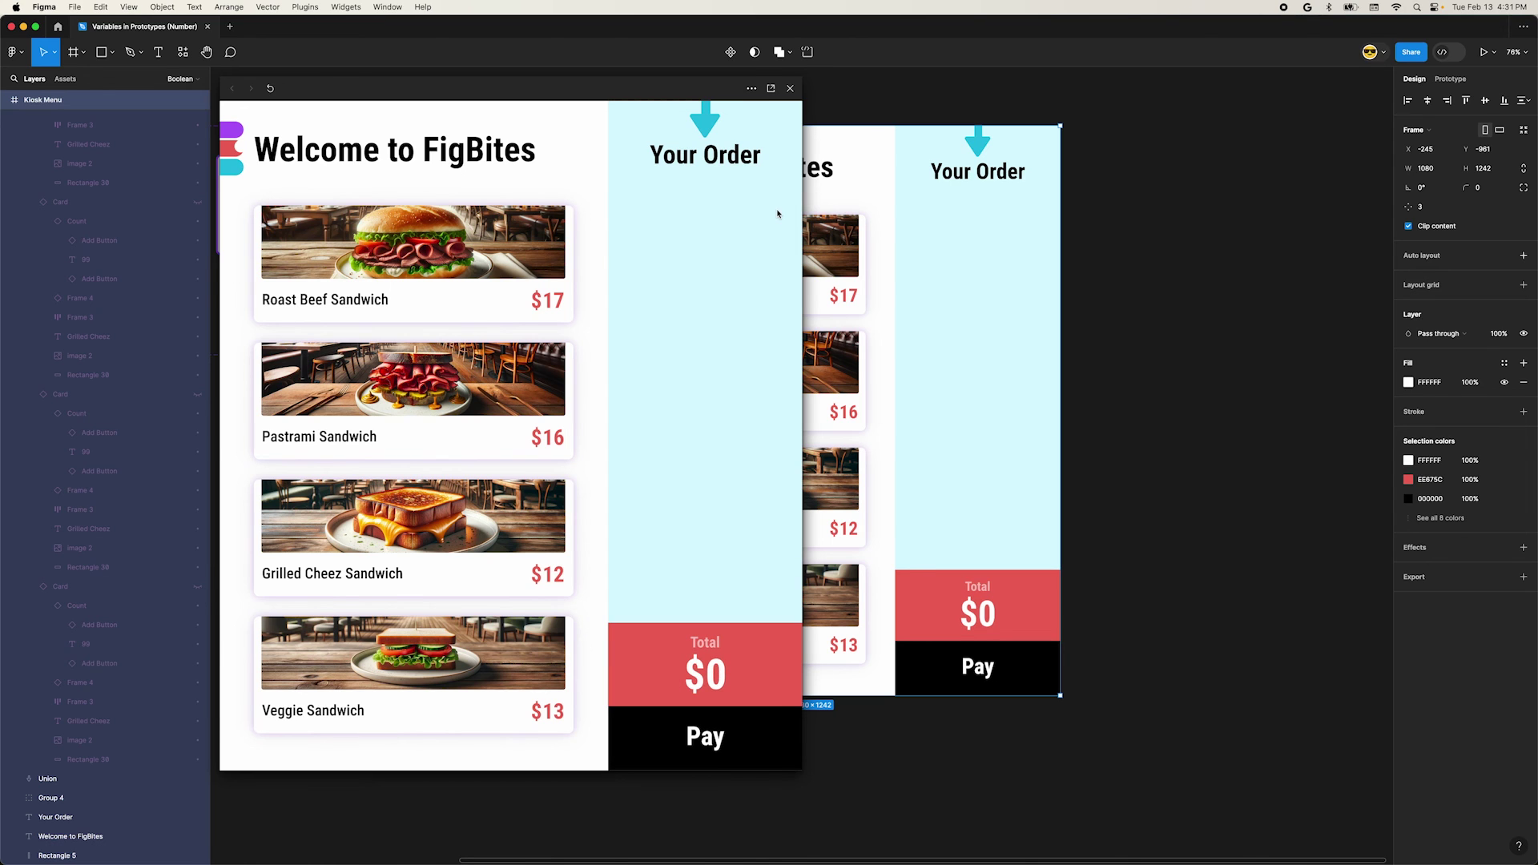